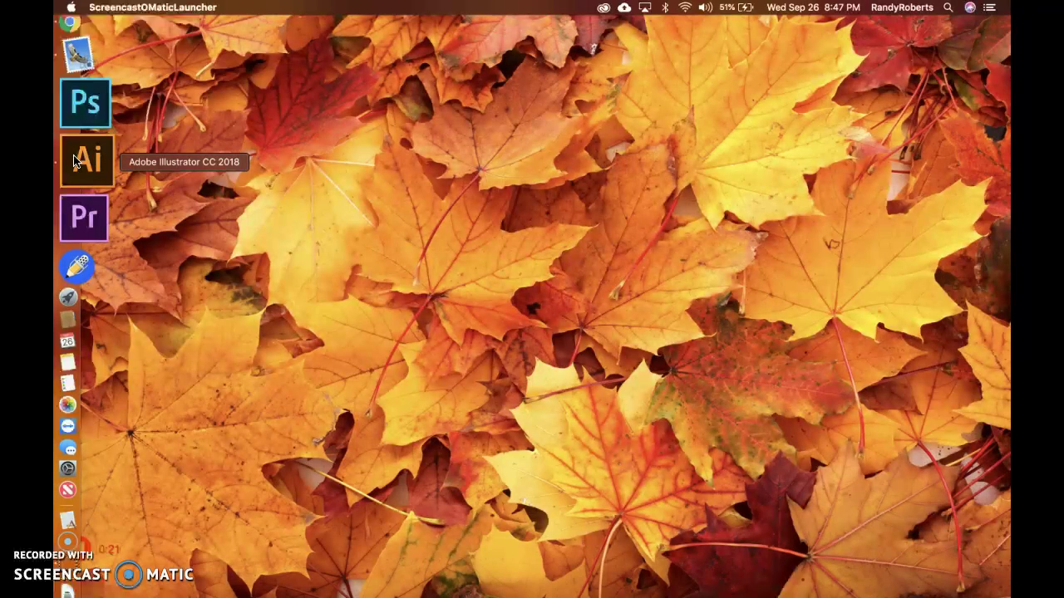
Open Google Chrome and go to classroom.google.com/u/0/h.
left_click(89, 97)
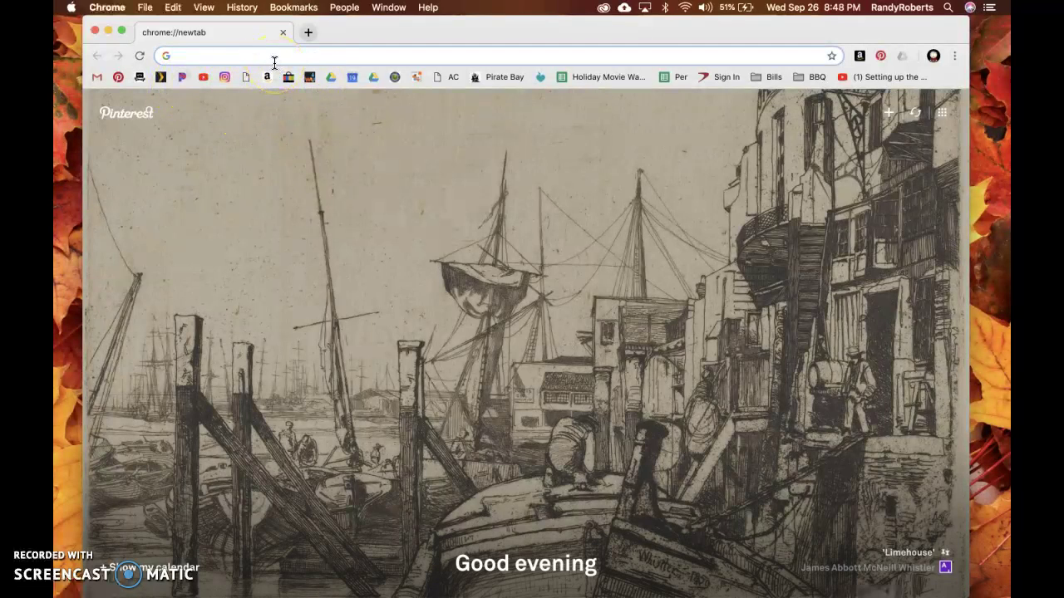
type("classroom.google.com/u/0/h")
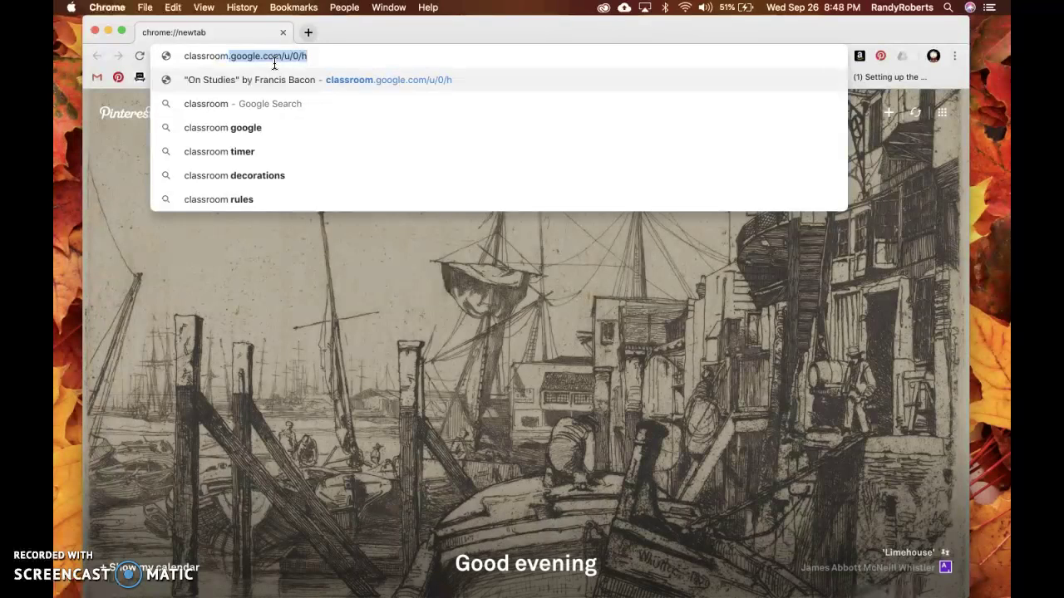
key("Return")
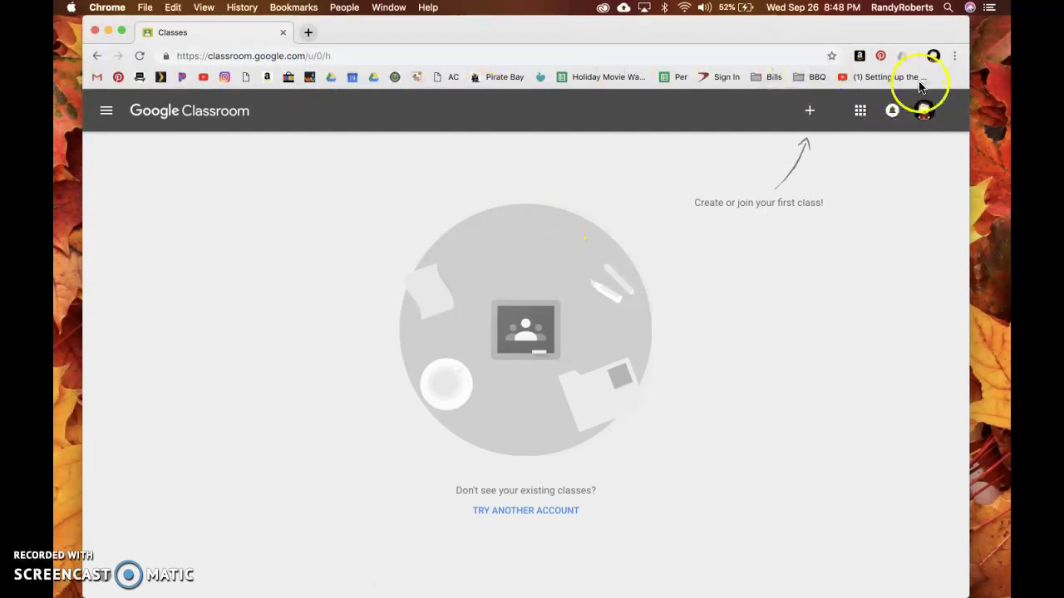
Switch to the other Chrome profile, close the first browser window and open Google Classroom from the bookmark.
left_click(932, 55)
left_click(823, 214)
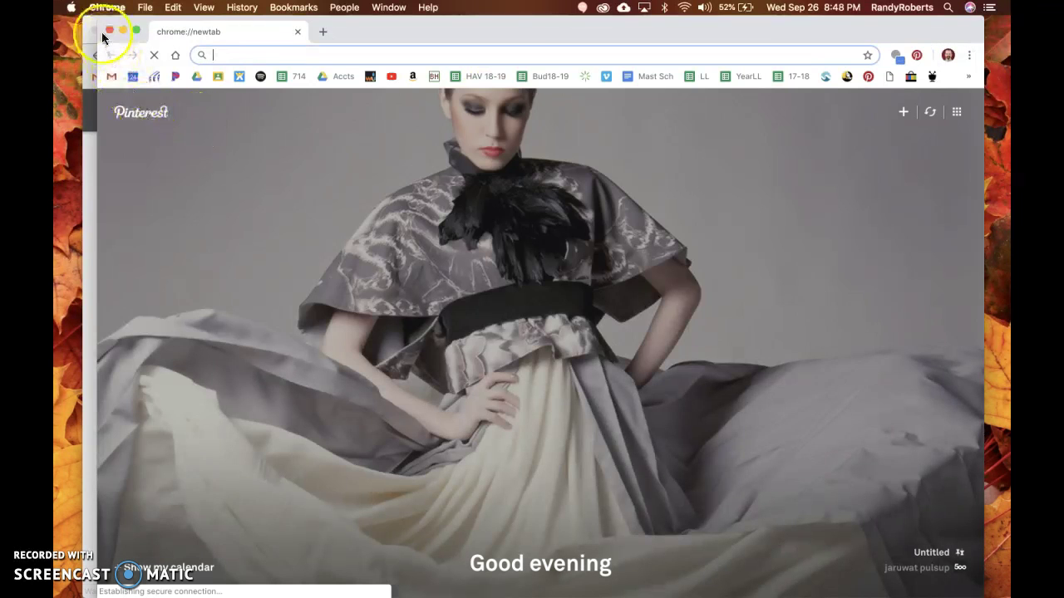
left_click(94, 31)
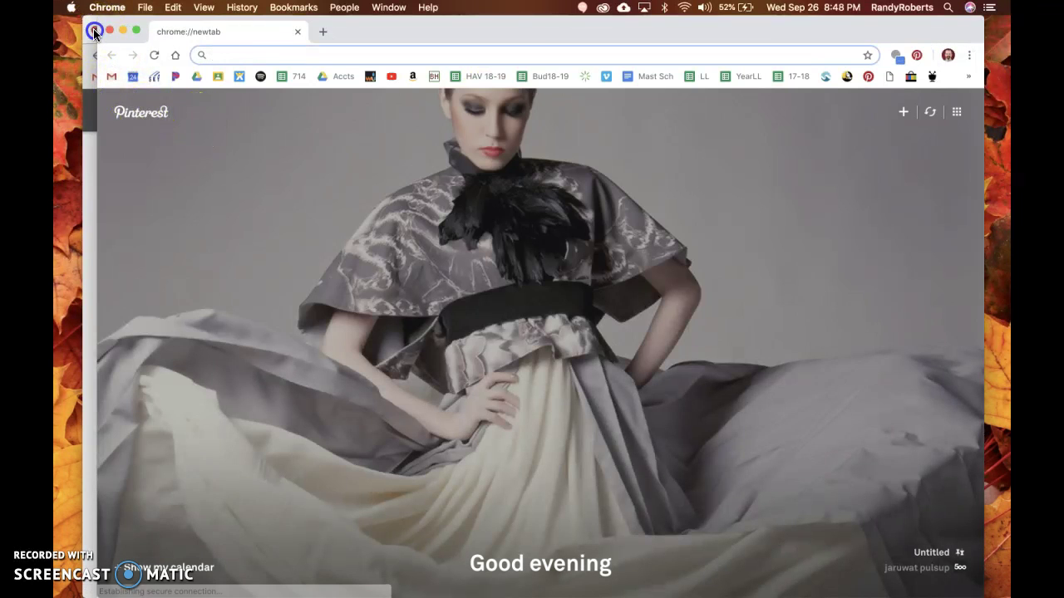
left_click(218, 77)
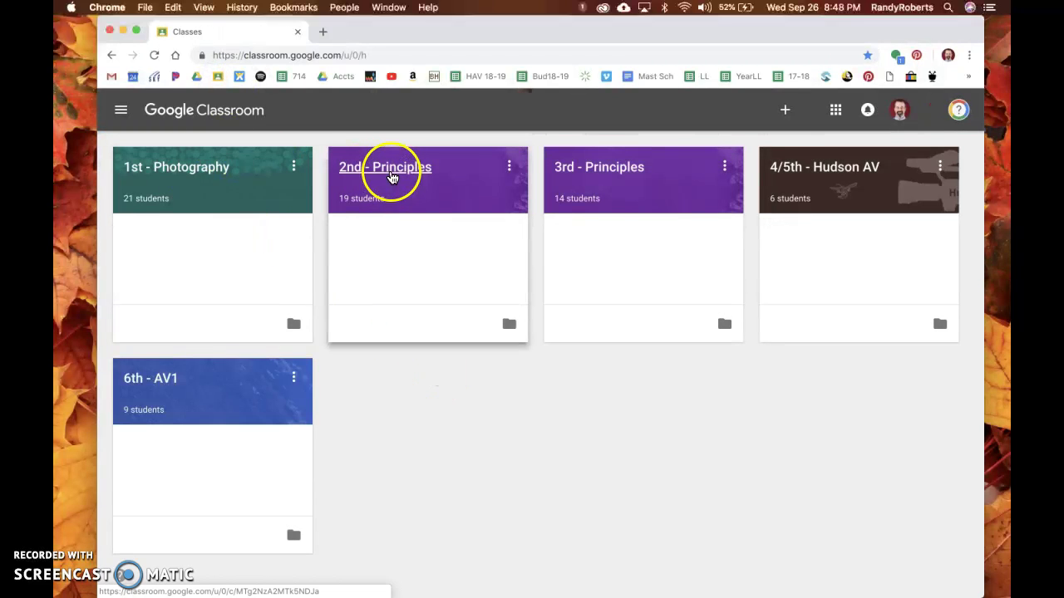
Open the 2nd - Principles class and open the Illustrator Files 1 material from its stream.
left_click(392, 178)
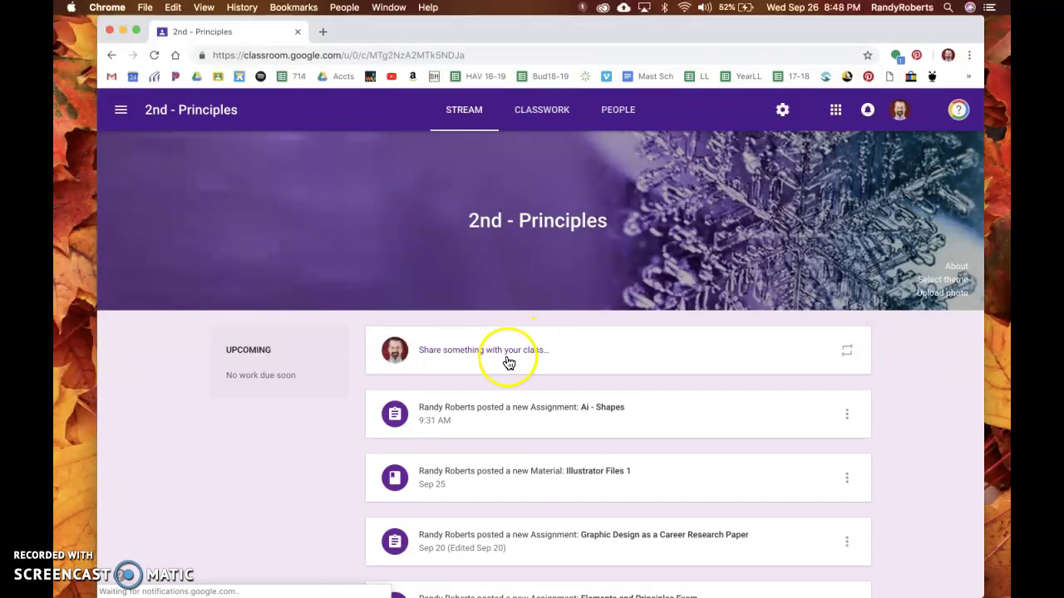
scroll(499, 429, "down", 2)
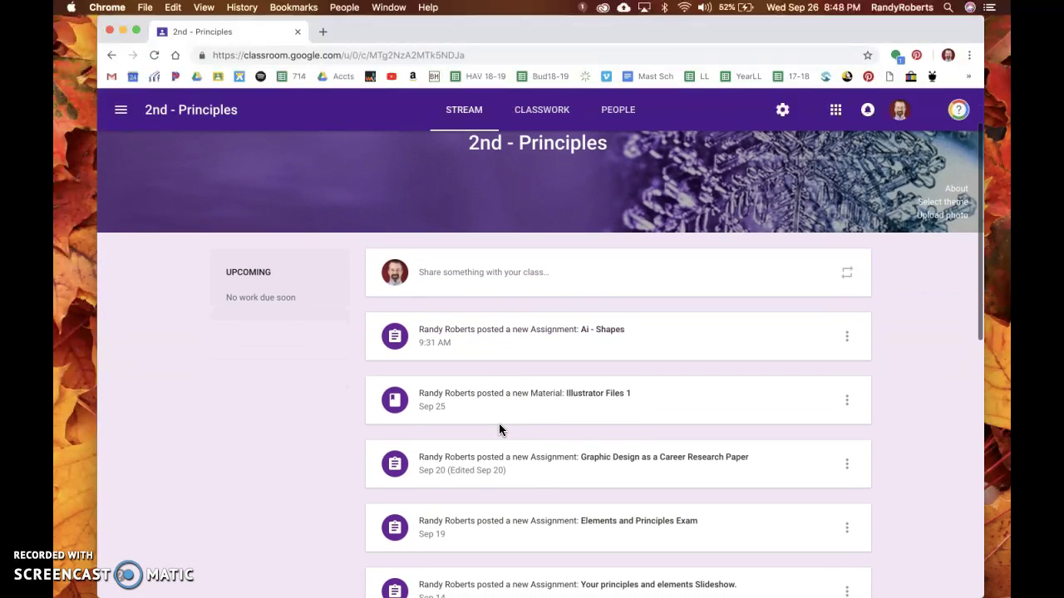
scroll(498, 429, "down", 10)
scroll(498, 429, "up", 12)
left_click(492, 402)
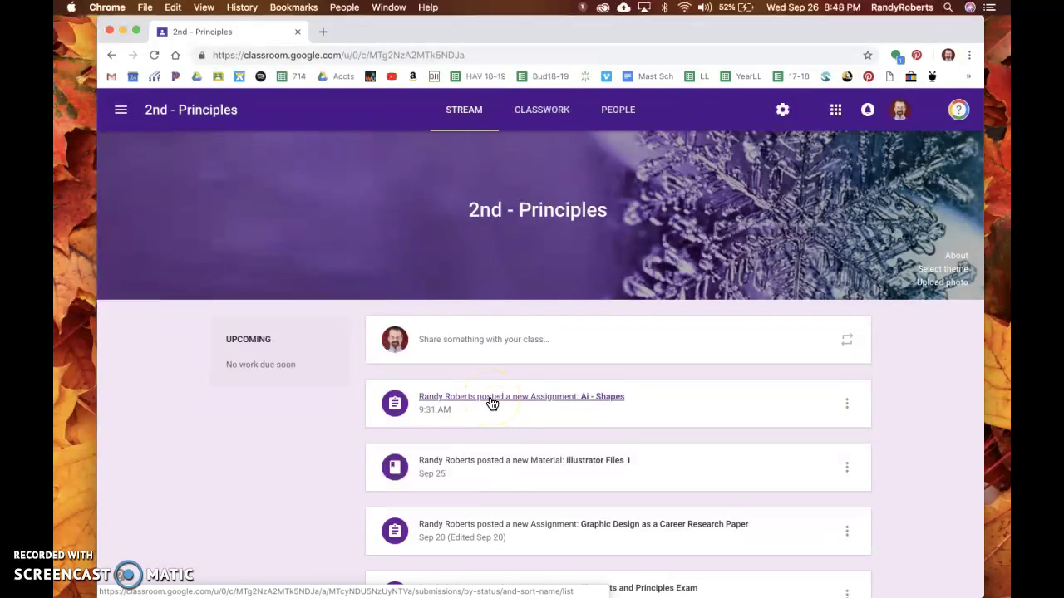
scroll(502, 467, "down", 2)
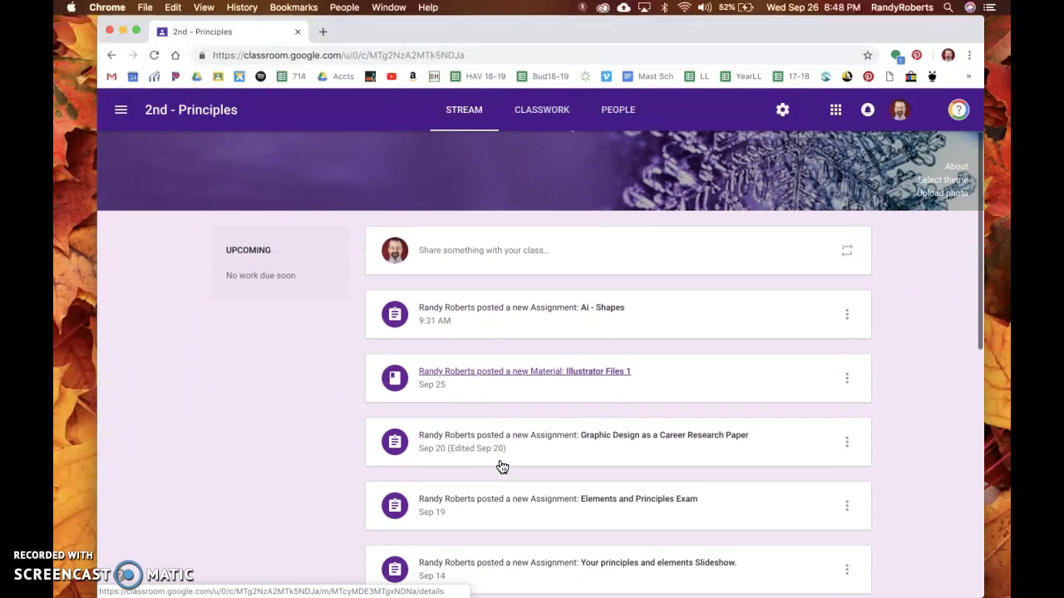
left_click(488, 374)
left_click(343, 252)
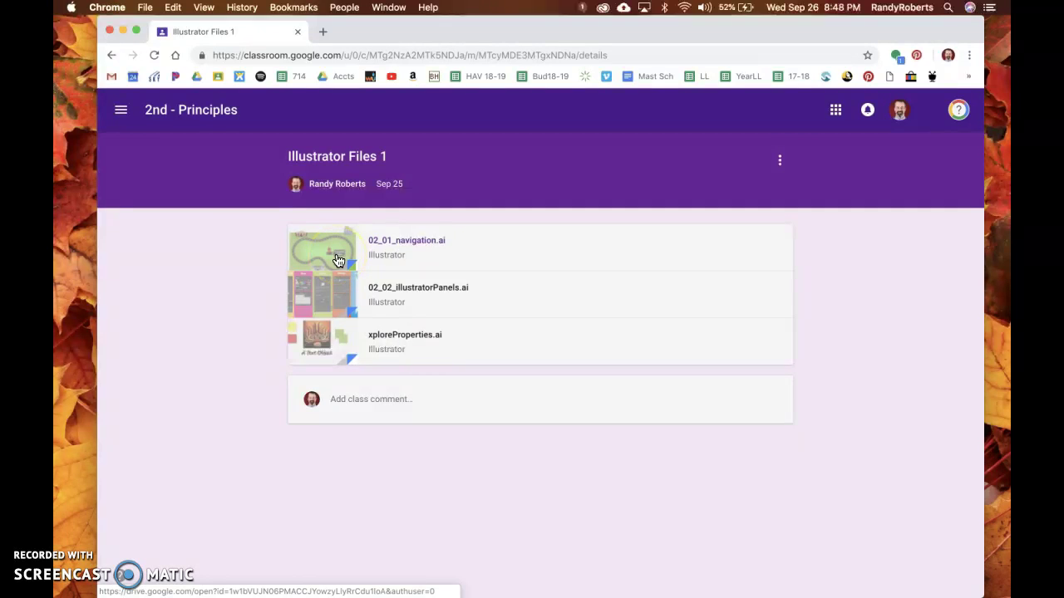
Preview 02_01_navigation.ai in its own Google Drive tab, and close the browser window.
left_click(323, 247)
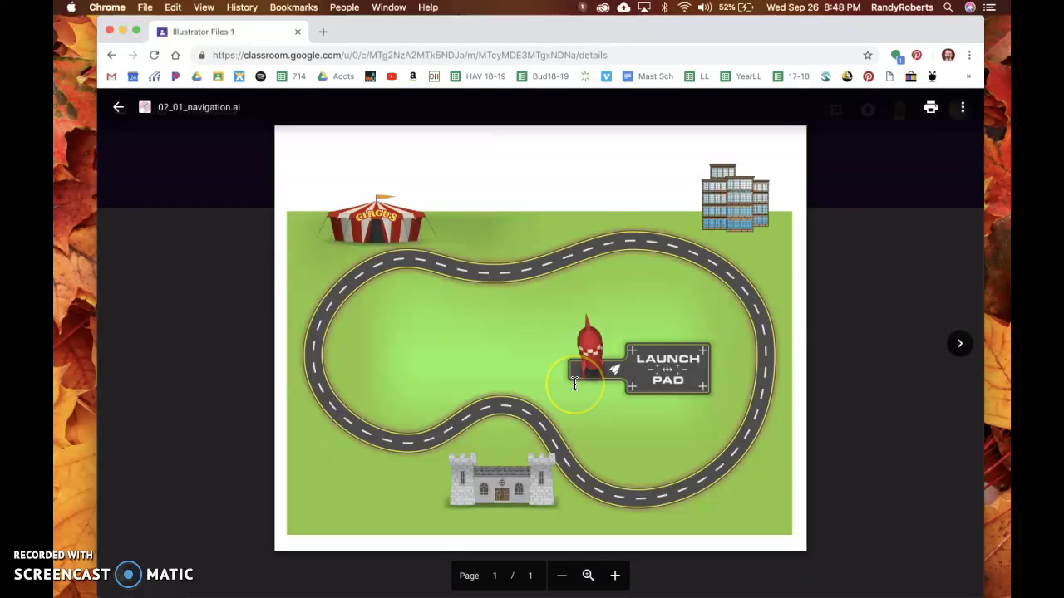
left_click(963, 109)
left_click(890, 174)
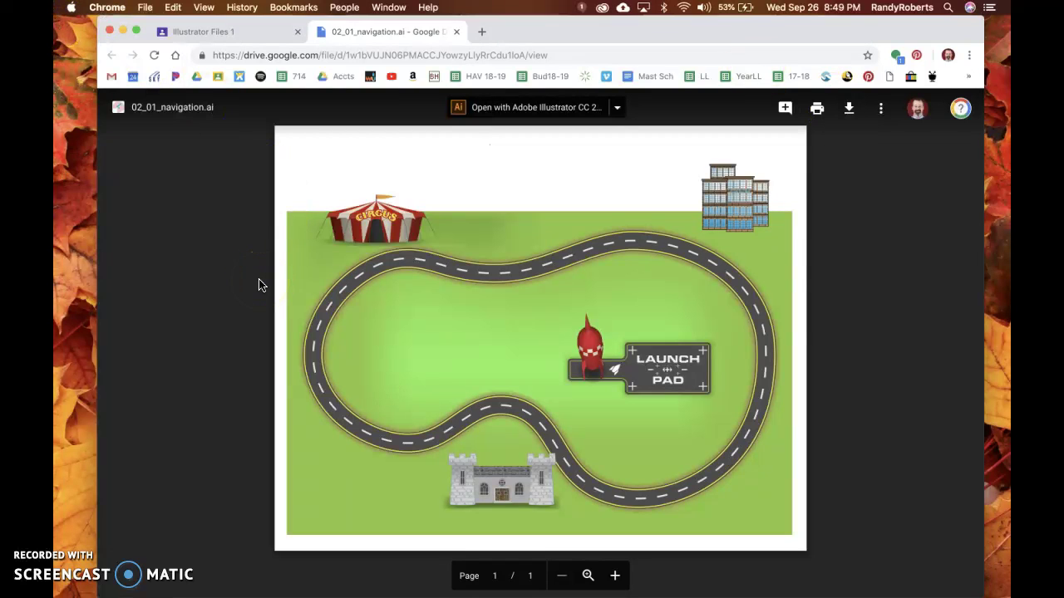
left_click(109, 30)
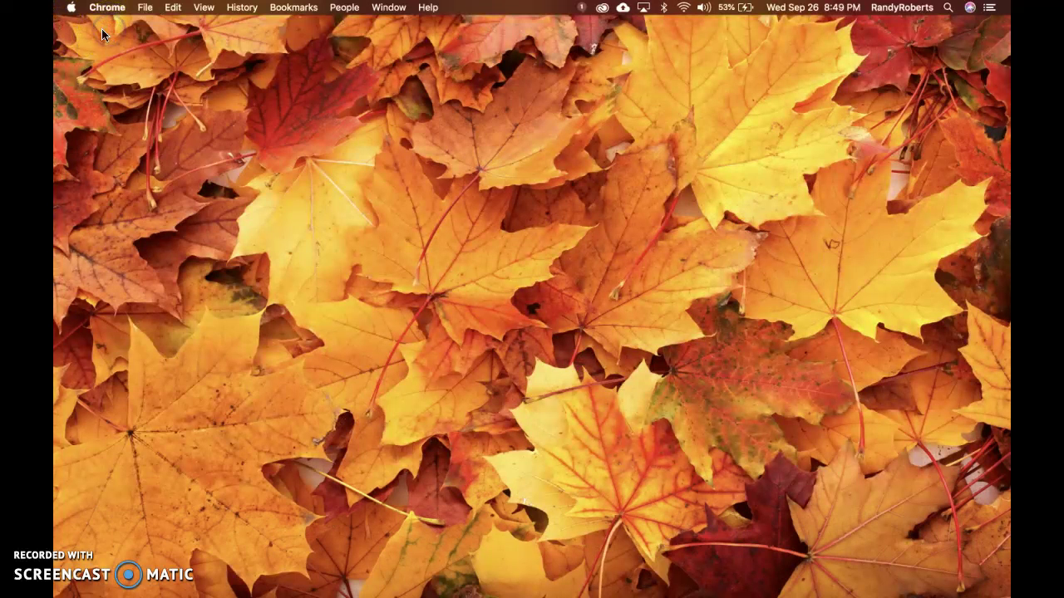
In Finder, open the basics-fundamentals folder in Downloads and preview Saving.ai, Tour1.ai and Zooming.ai.
left_click(66, 71)
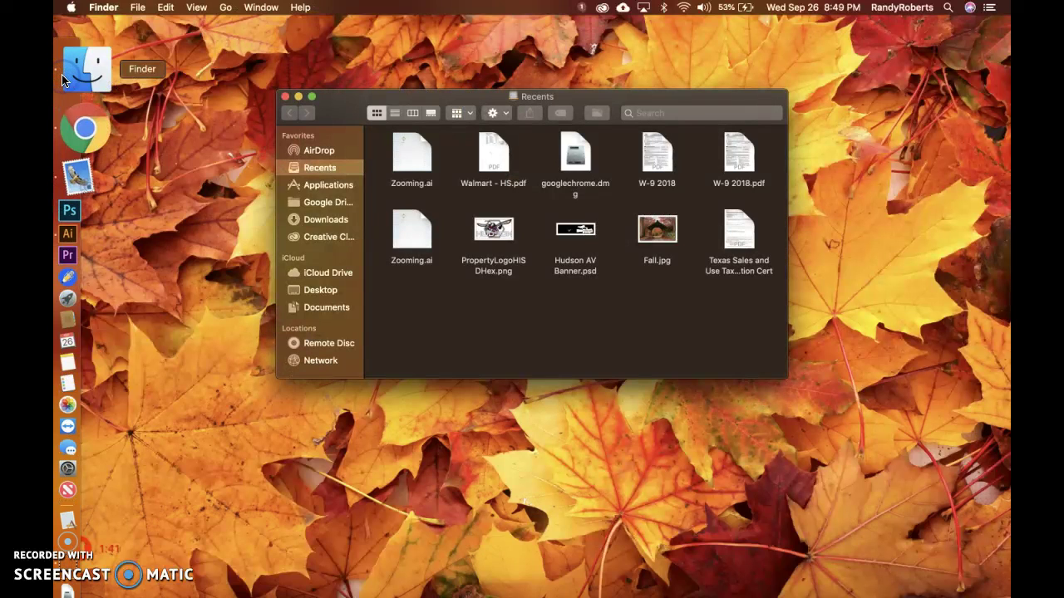
left_click(309, 224)
left_click(386, 145)
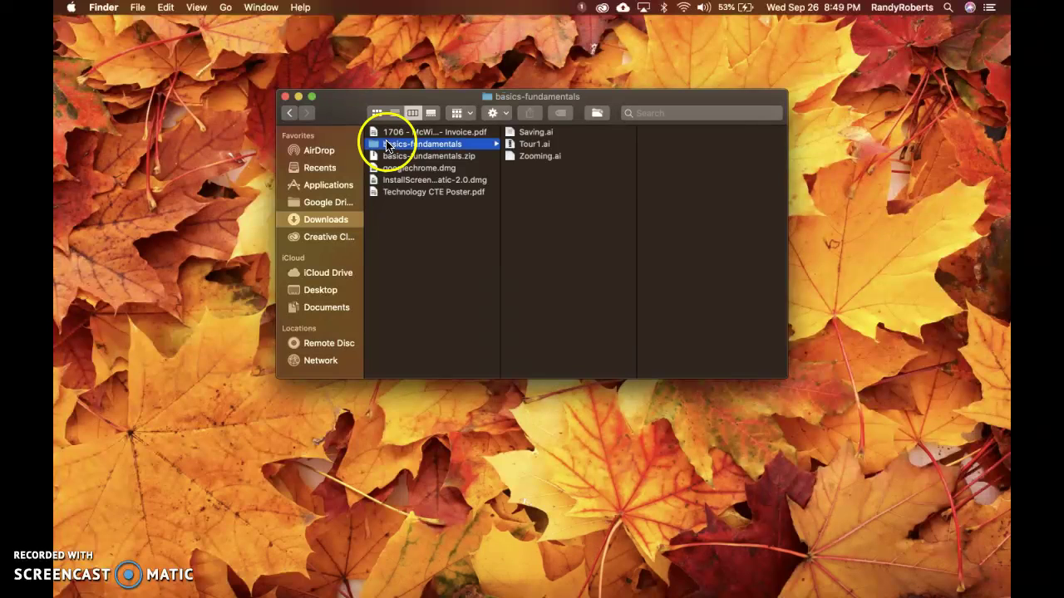
left_click(530, 135)
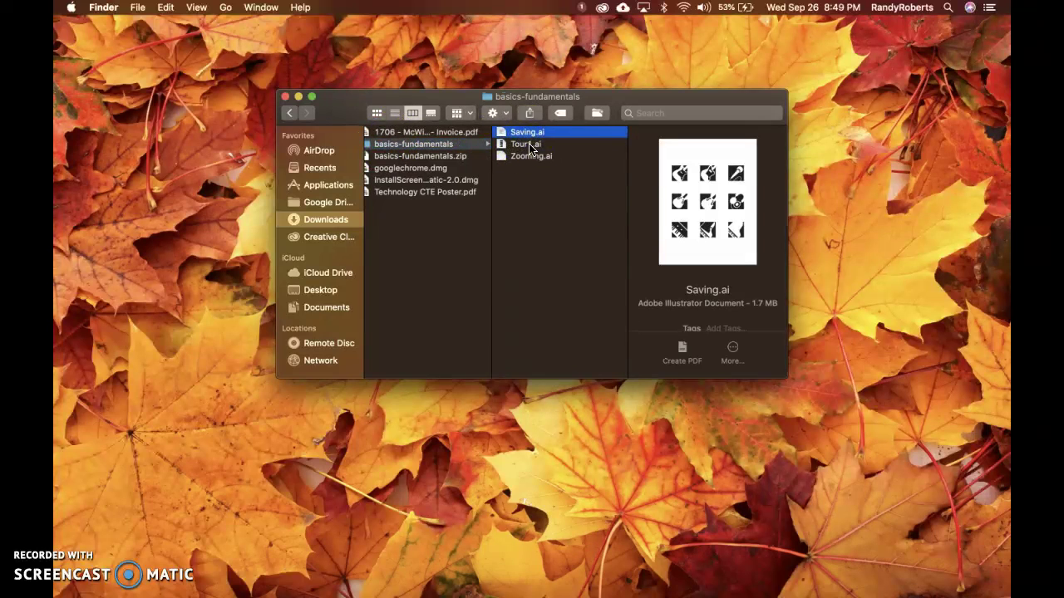
left_click(531, 146)
left_click(530, 157)
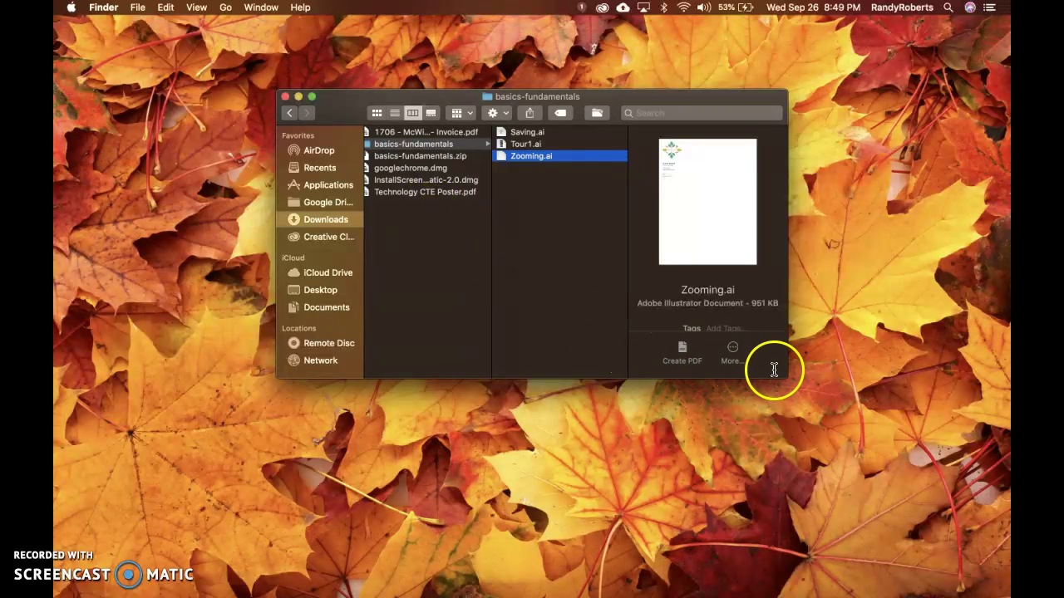
Enlarge and reposition the Finder window to view the Zooming.ai preview, and close the window.
left_click_drag(786, 376, 884, 455)
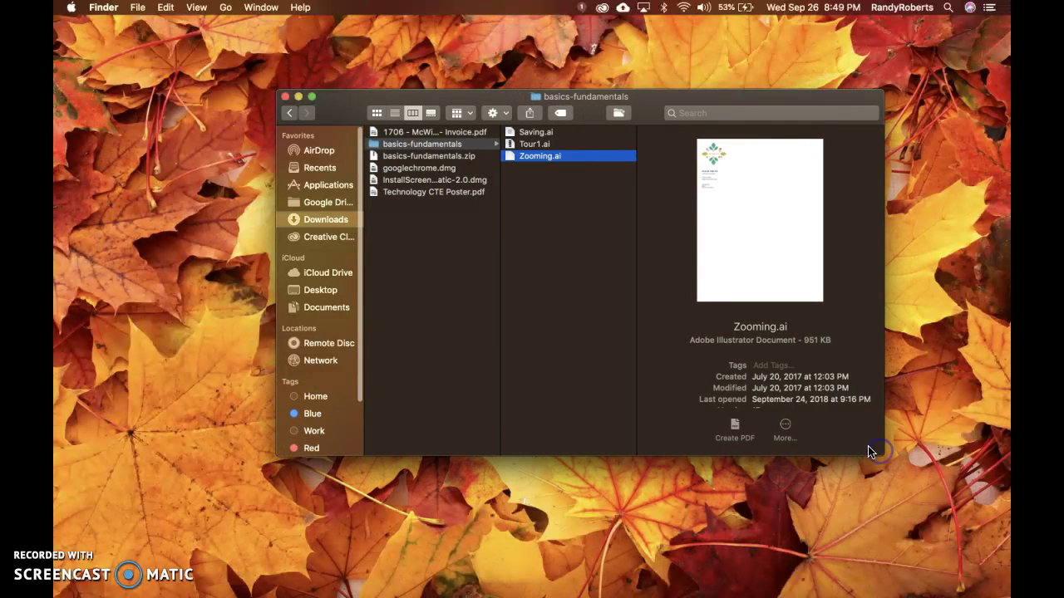
left_click_drag(653, 115, 602, 104)
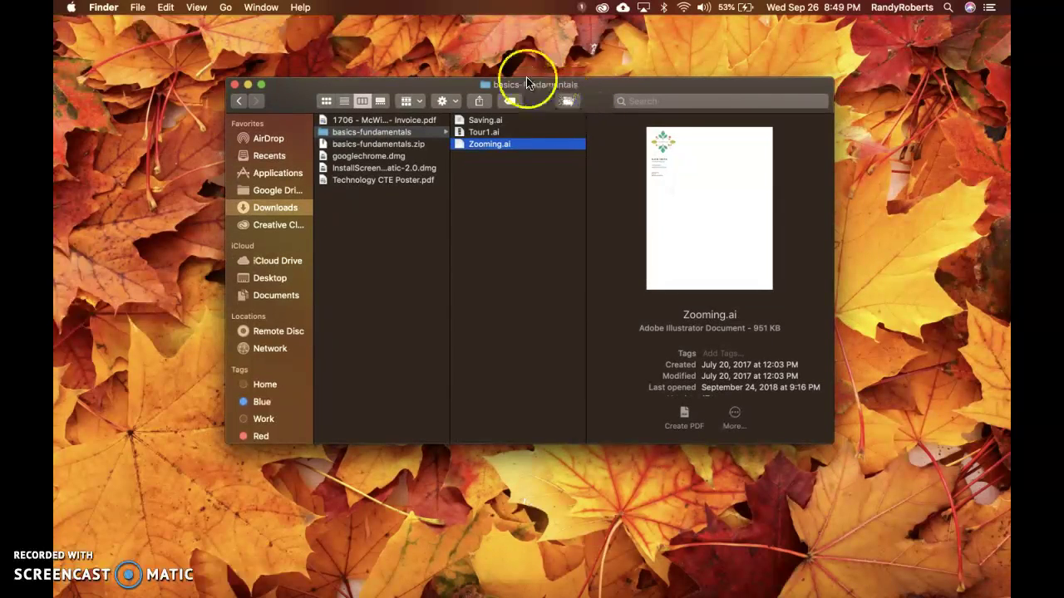
left_click(235, 85)
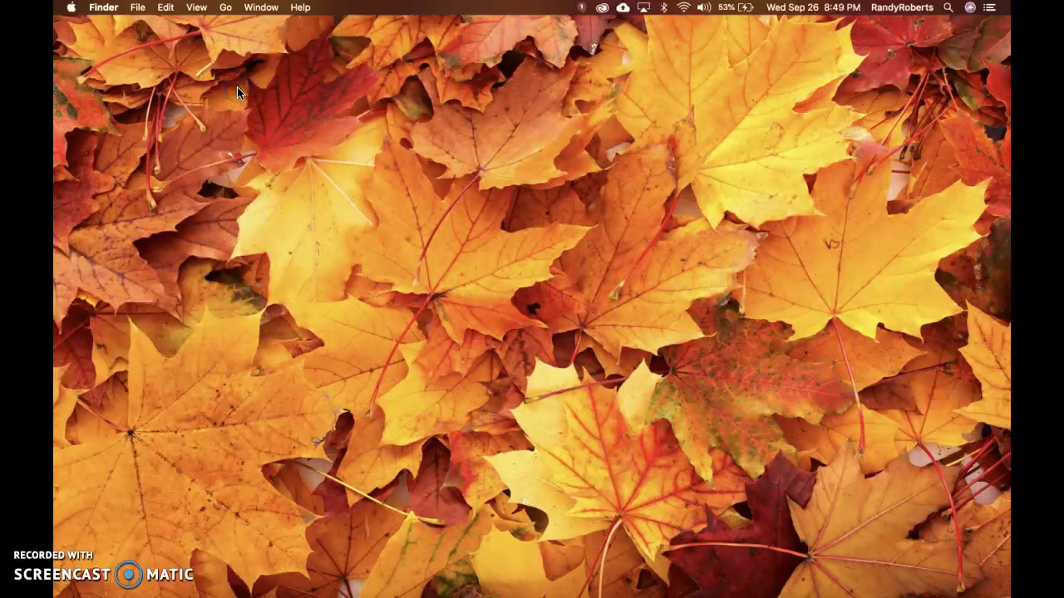
Launch Adobe Illustrator CC 2018 from the Adobe folder in Launchpad.
mouse_move(63, 89)
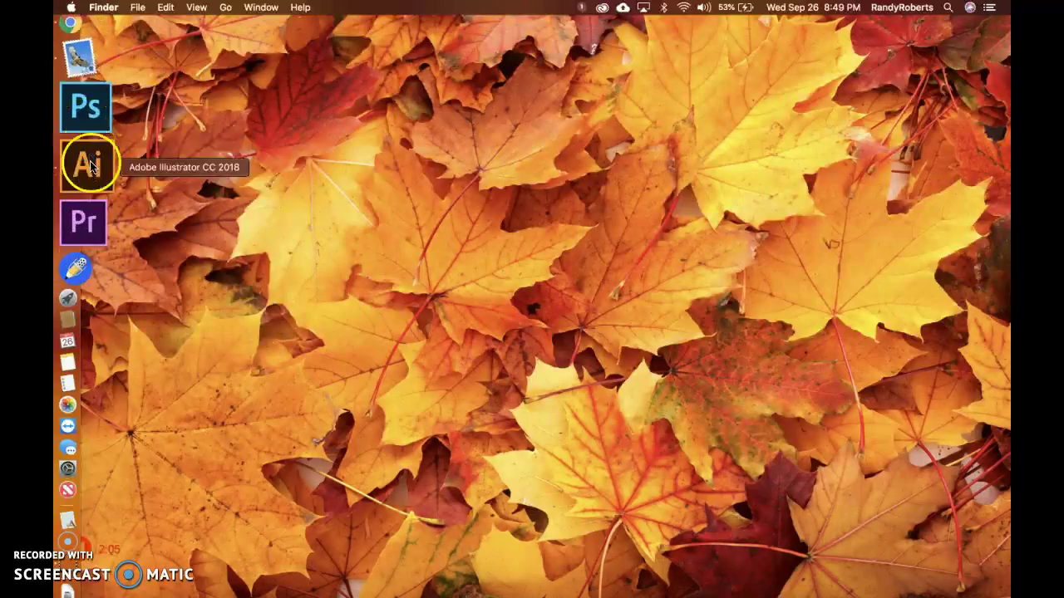
left_click(94, 229)
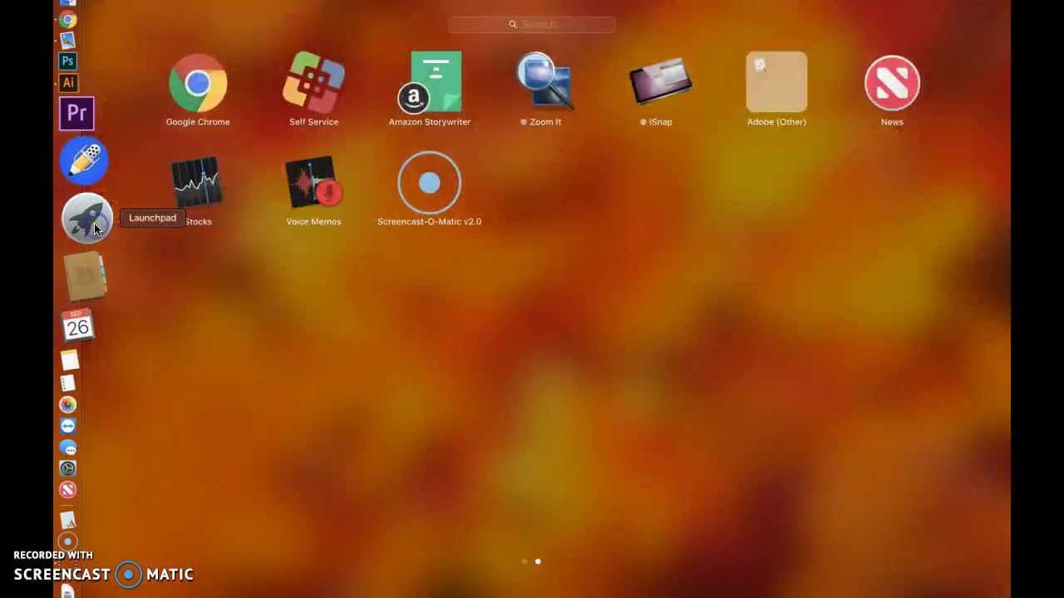
scroll(374, 319, "left", 3)
left_click(407, 320)
left_click(905, 477)
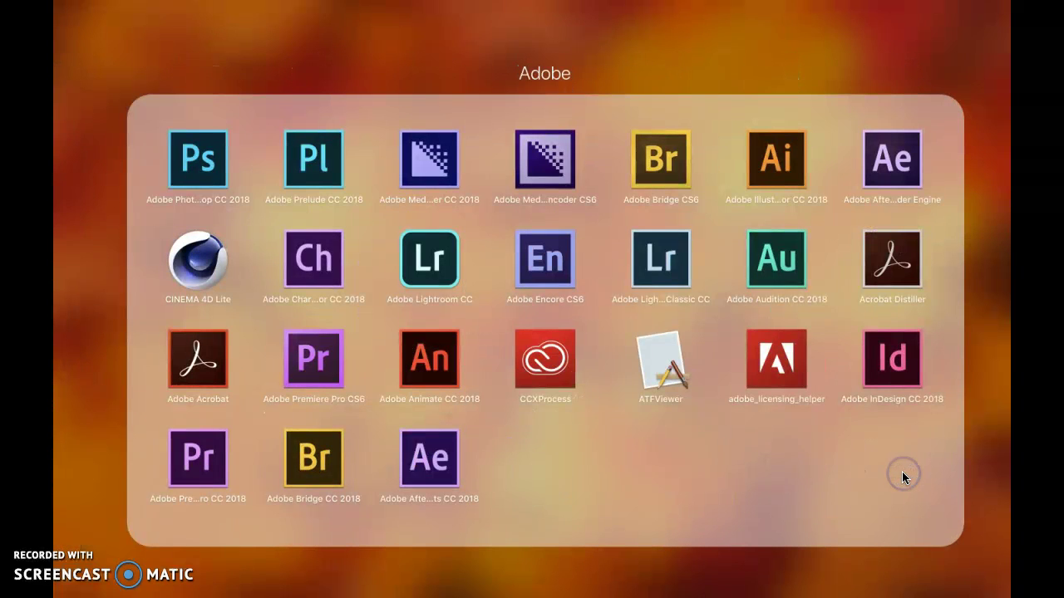
left_click(773, 166)
left_click(796, 199)
left_click(768, 150)
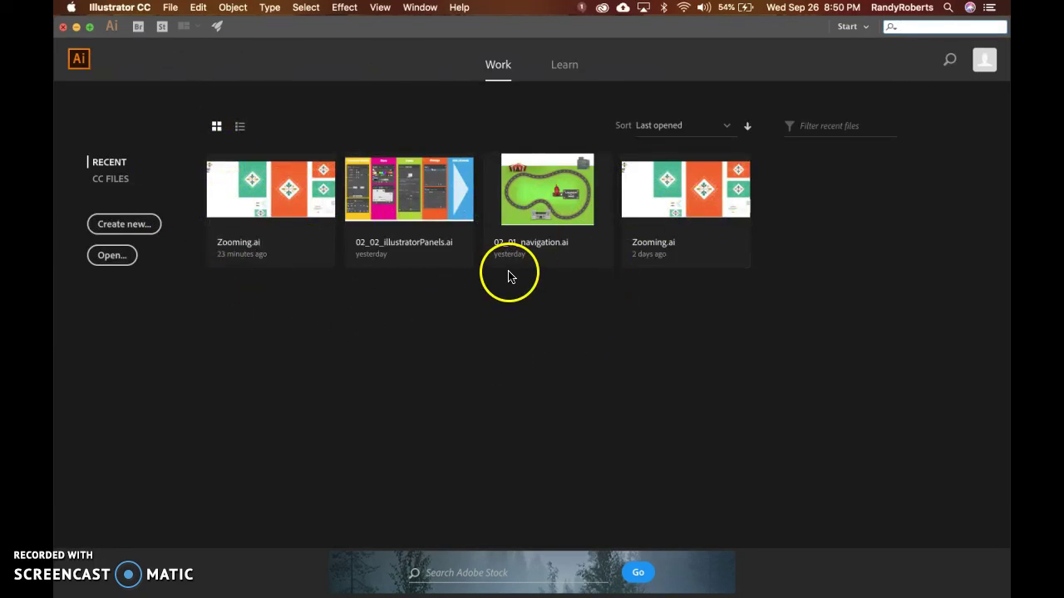
left_click(170, 7)
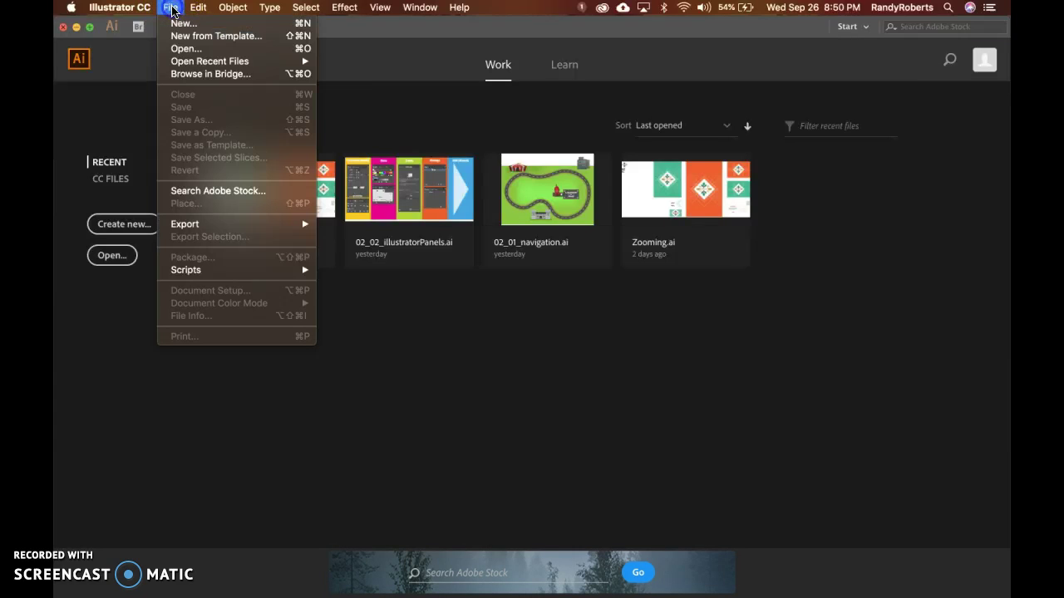
left_click(183, 50)
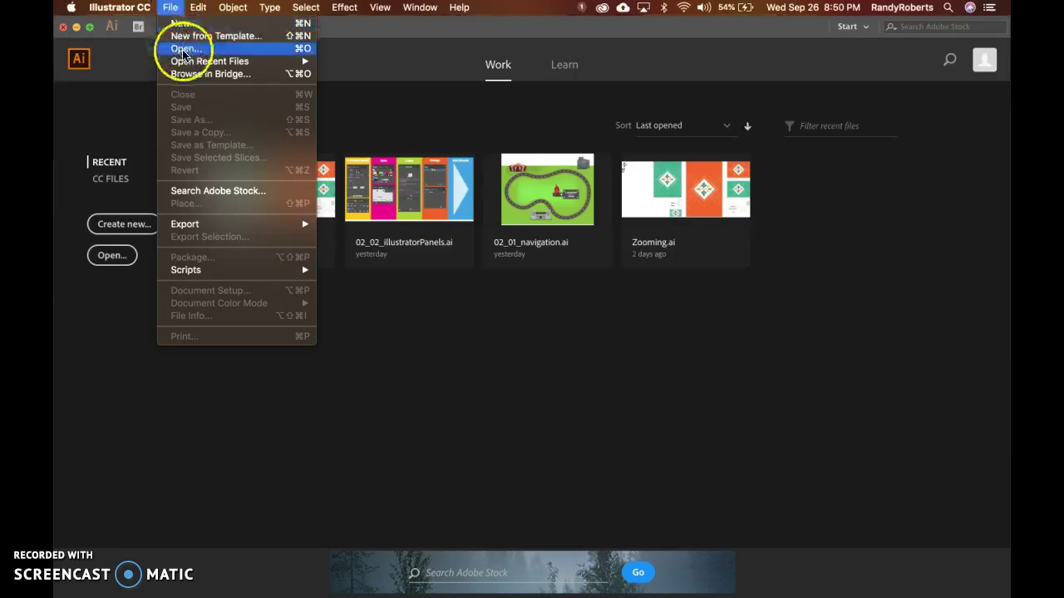
mouse_move(176, 58)
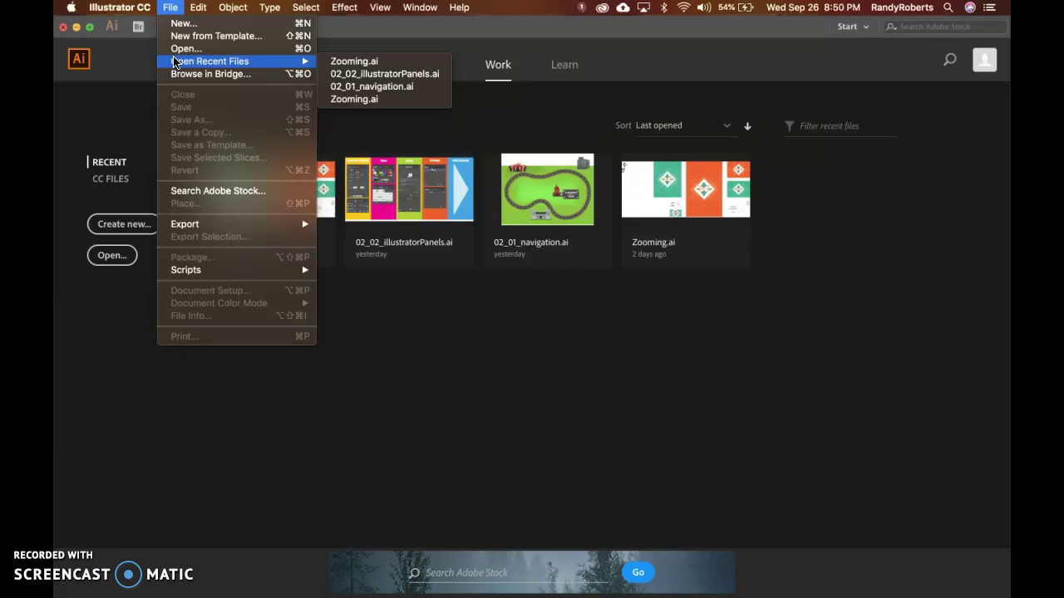
left_click(126, 114)
Open the most recently used Zooming.ai from the recent files.
left_click(125, 256)
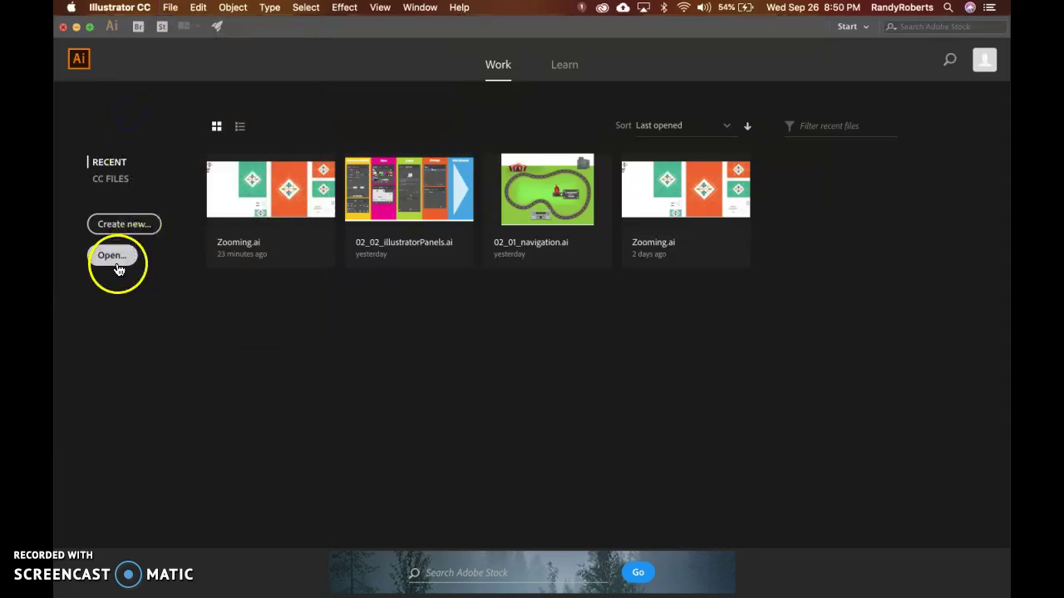
left_click(235, 197)
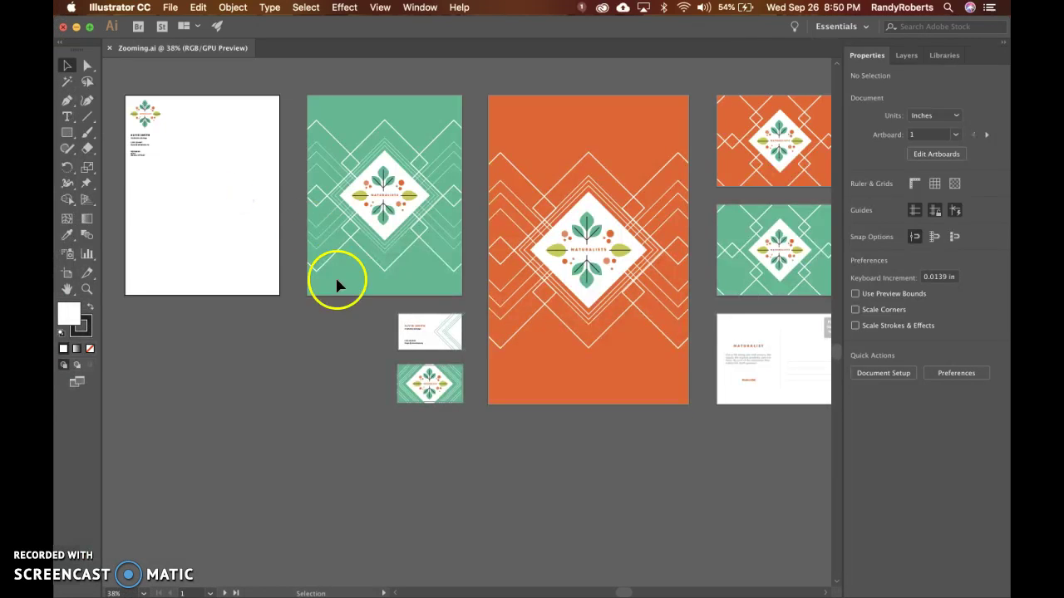
left_click(388, 39)
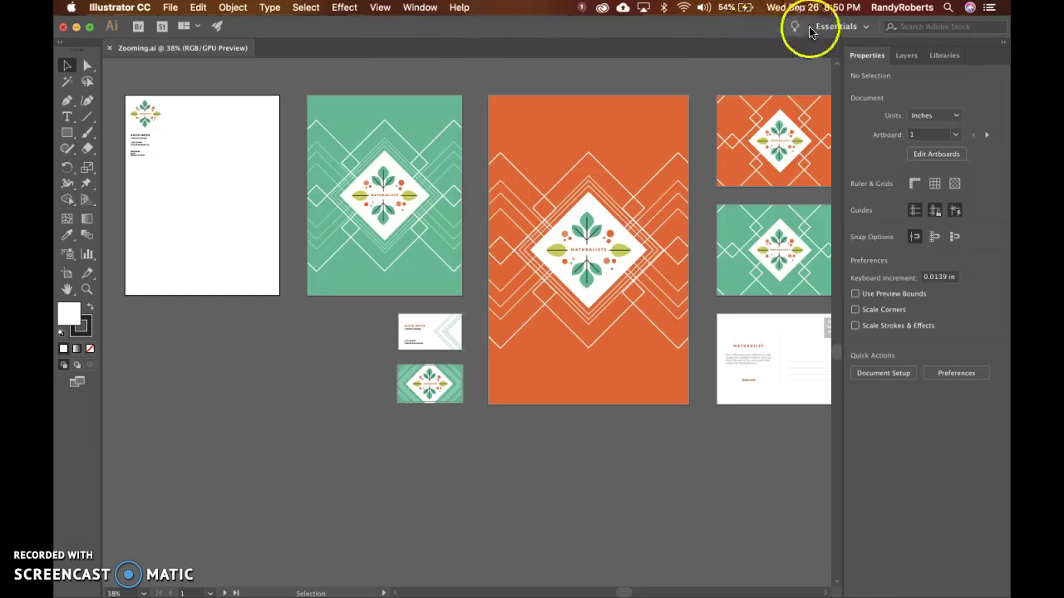
Look through the available workspaces and choose the Essentials workspace.
left_click(869, 31)
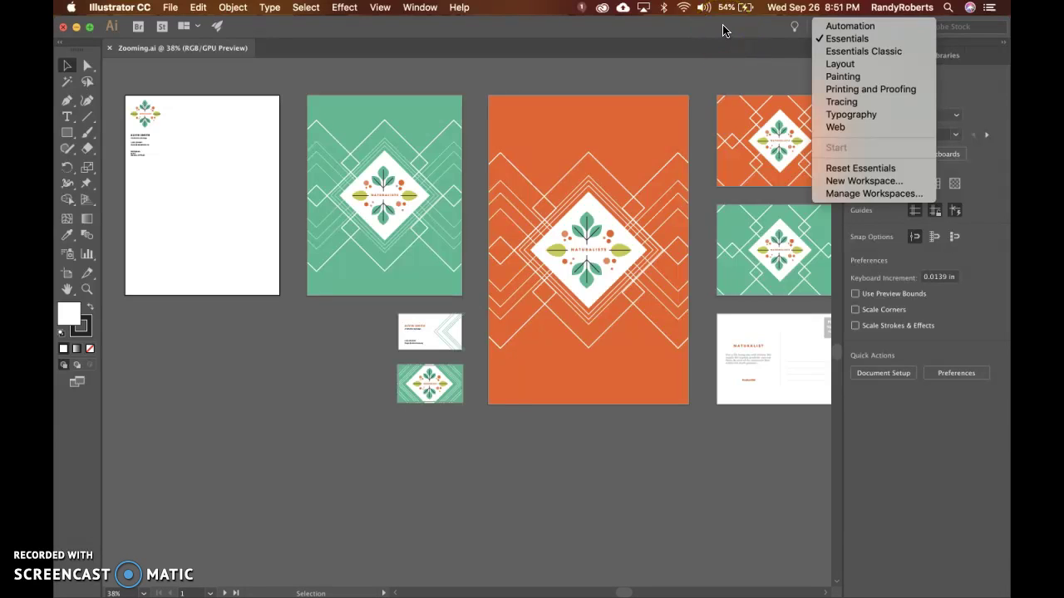
left_click(847, 38)
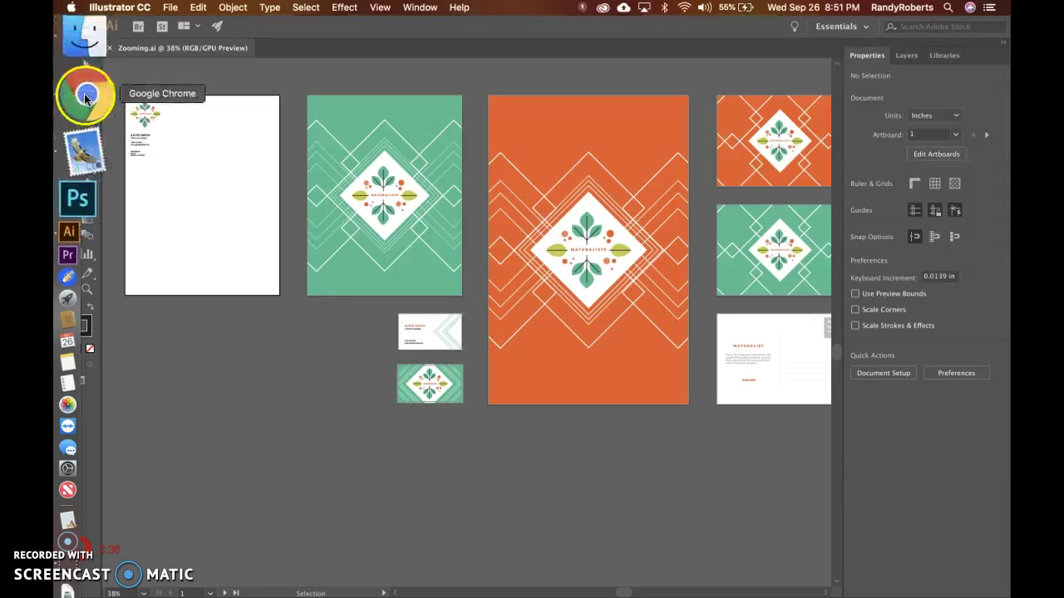
Open a Google Chrome window and close it to return to the Zooming.ai document in Illustrator.
left_click(85, 98)
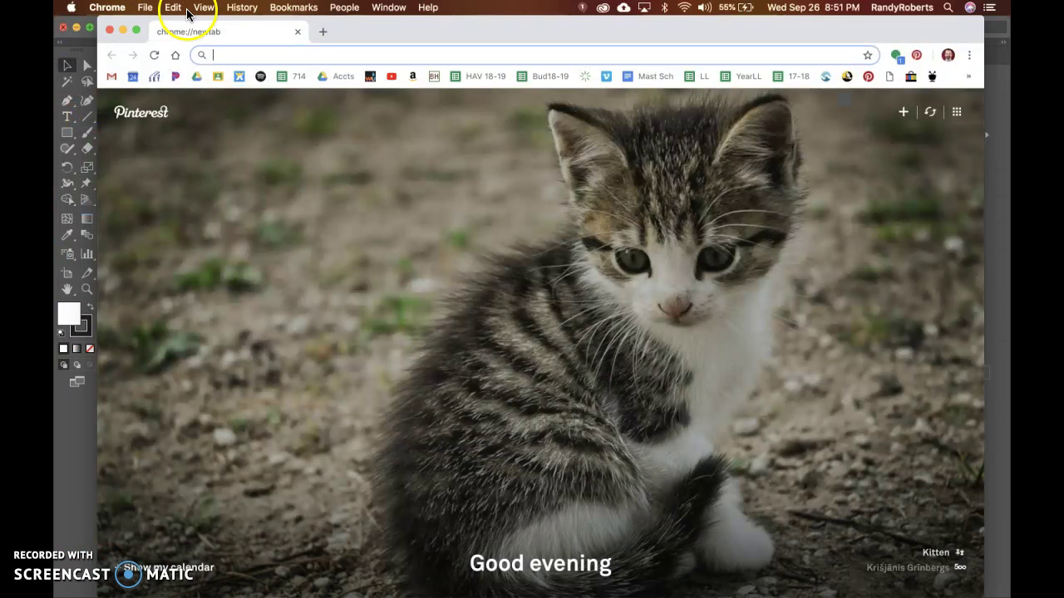
left_click(109, 31)
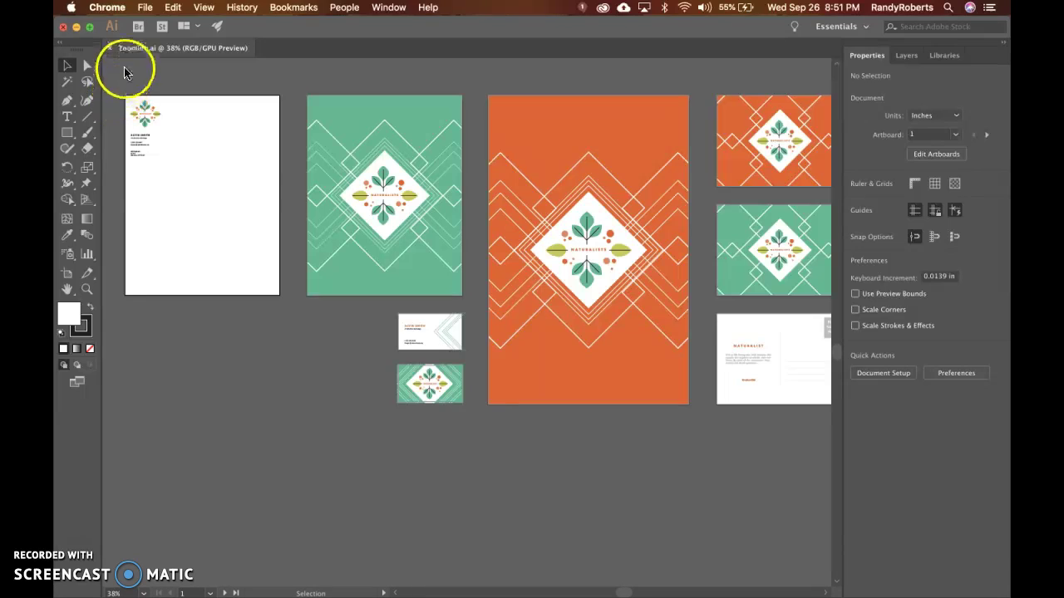
Return to the Zooming.ai document and look over the available document arrangement layouts without choosing one.
left_click(125, 71)
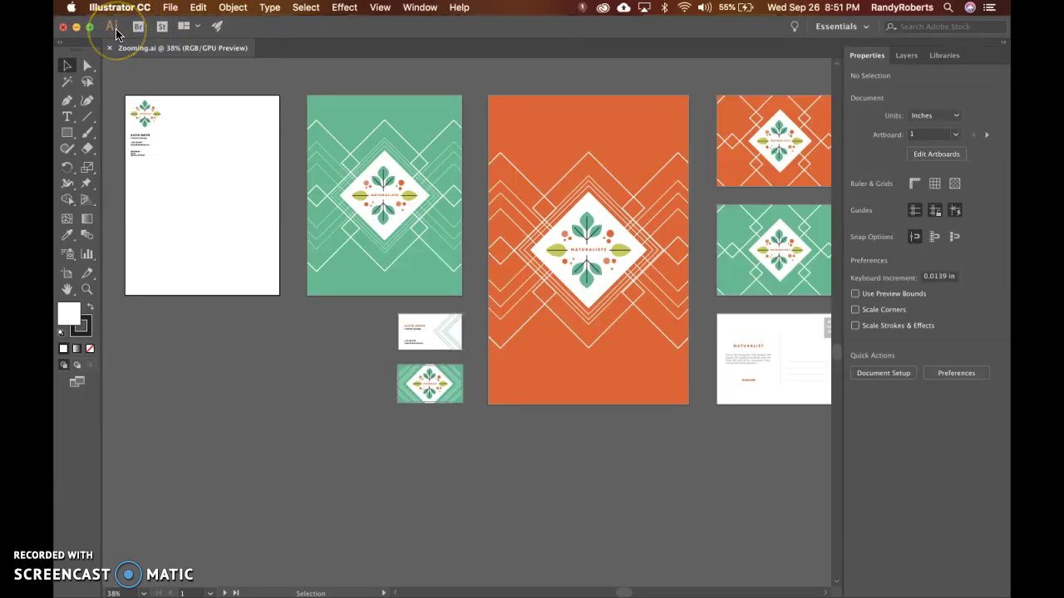
left_click(185, 29)
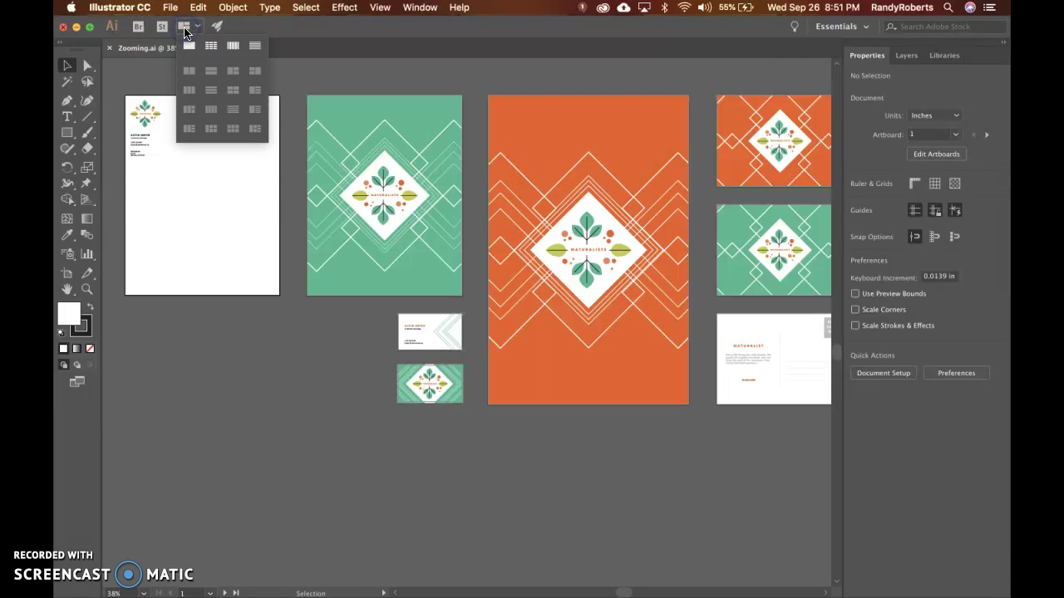
left_click(215, 49)
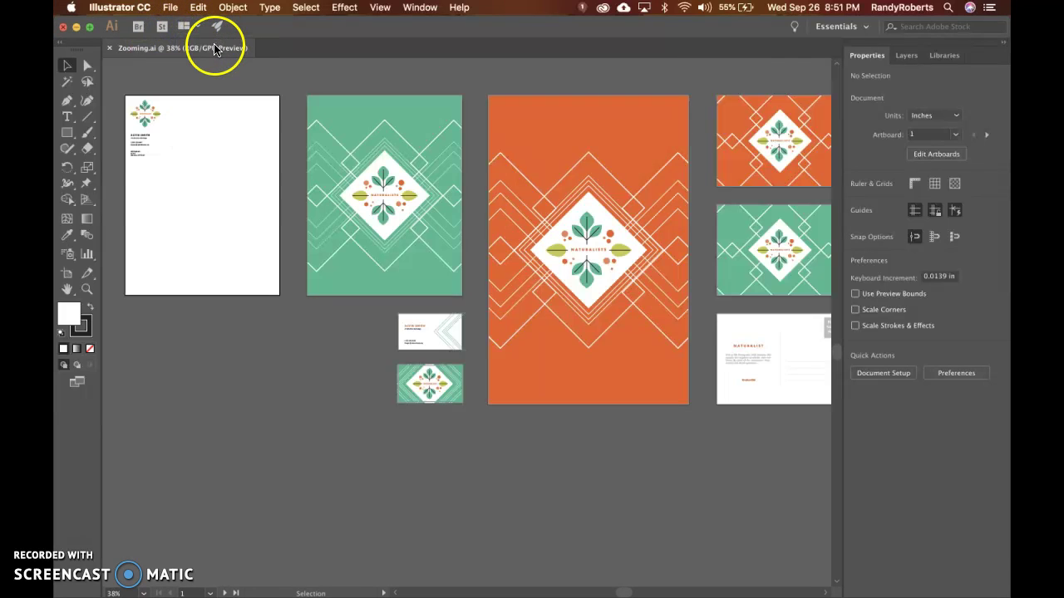
left_click(185, 28)
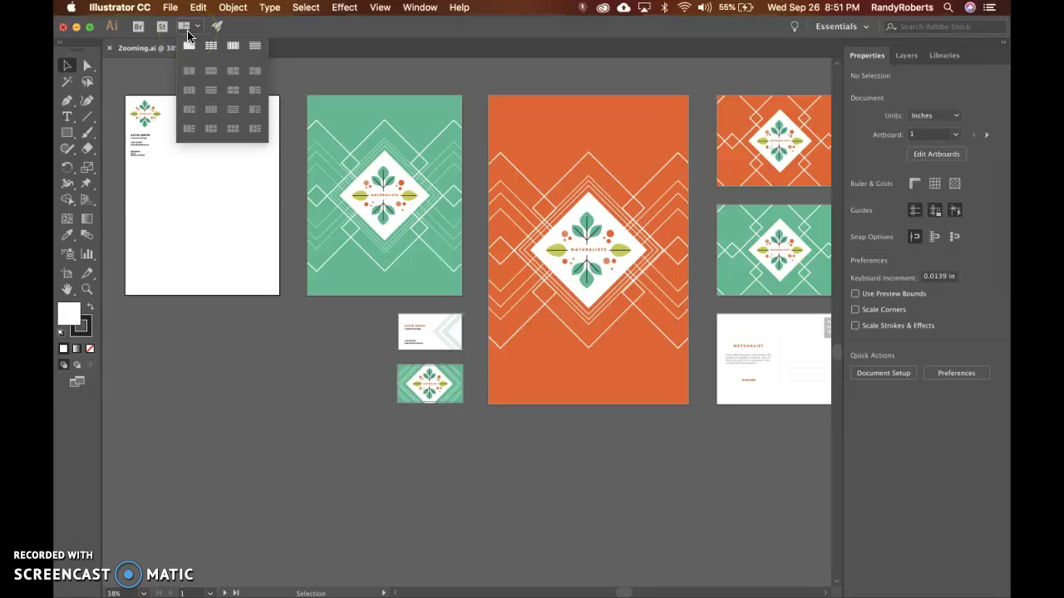
left_click(188, 34)
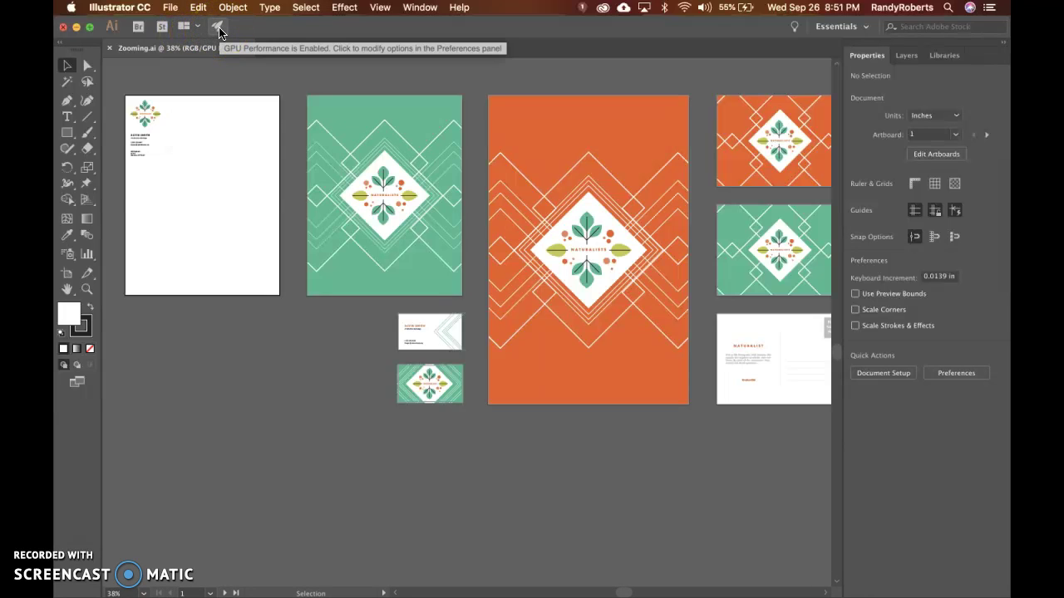
Turn off GPU Performance in the Performance preferences.
left_click(218, 28)
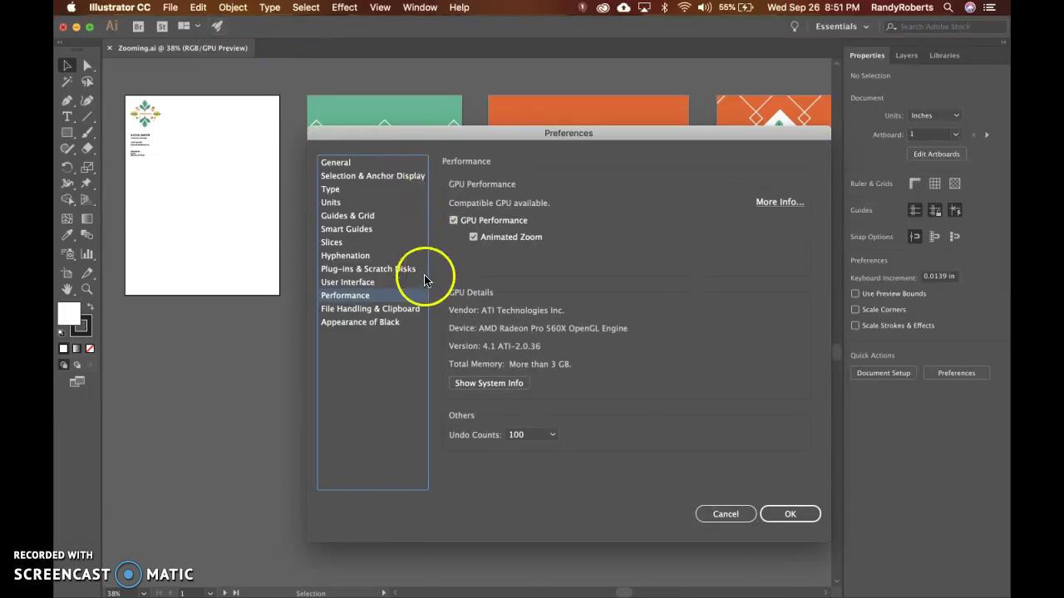
left_click(467, 226)
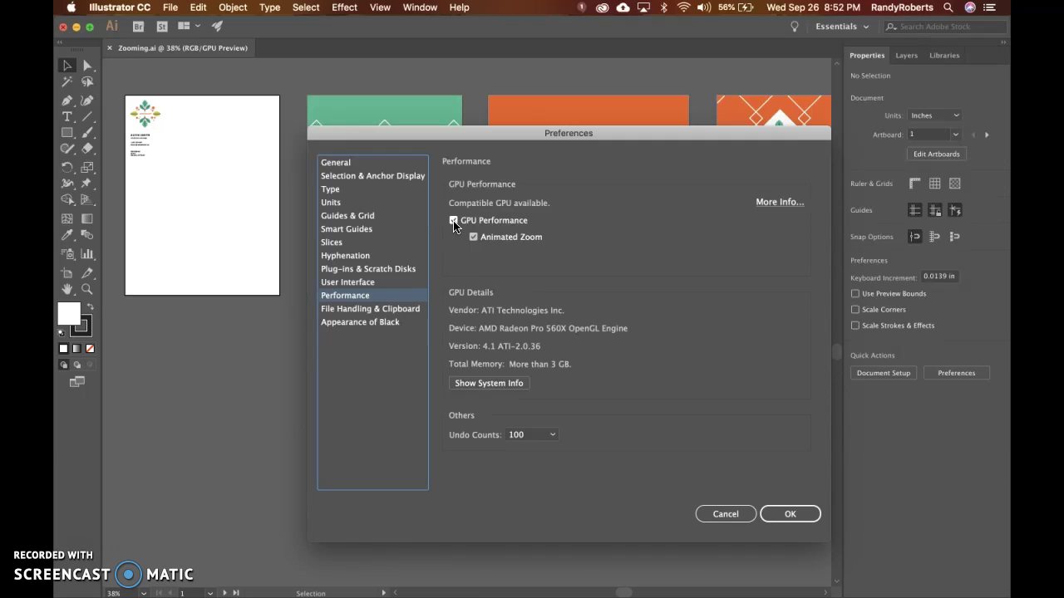
left_click(454, 222)
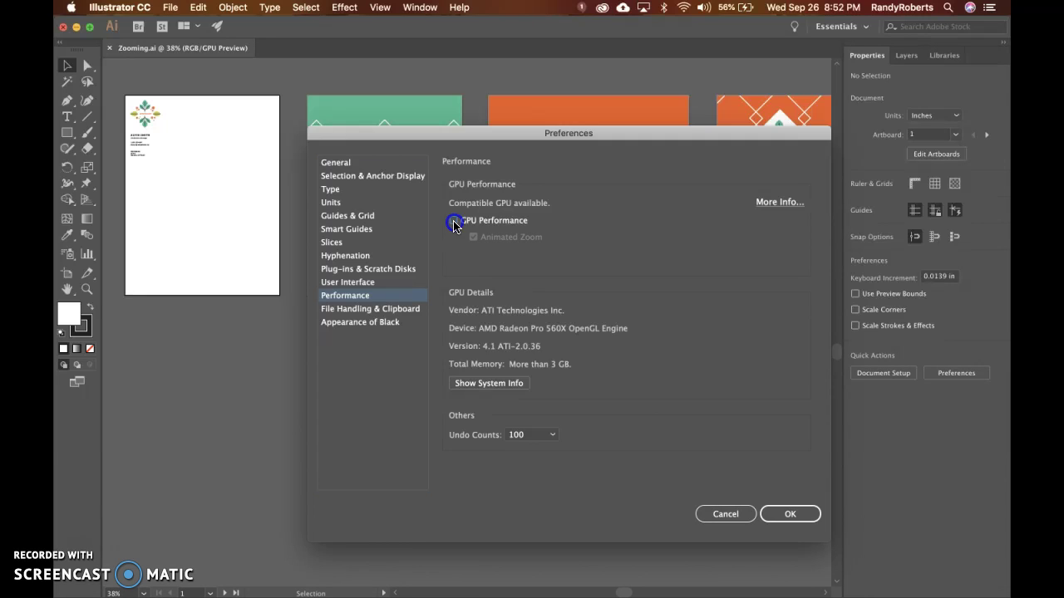
left_click(791, 515)
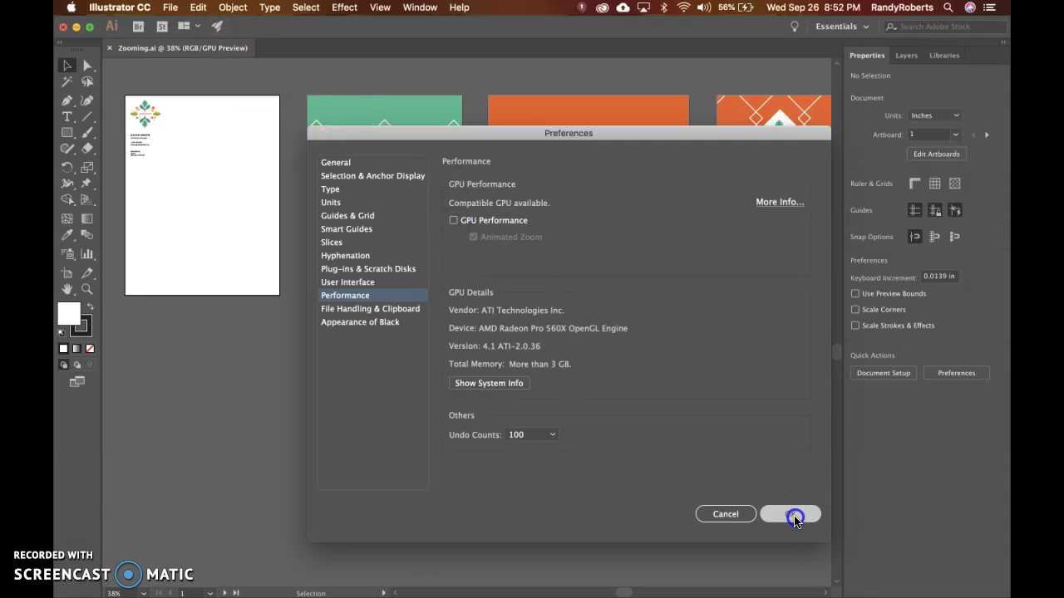
Reopen the Performance preferences and turn GPU Performance back on.
left_click(220, 32)
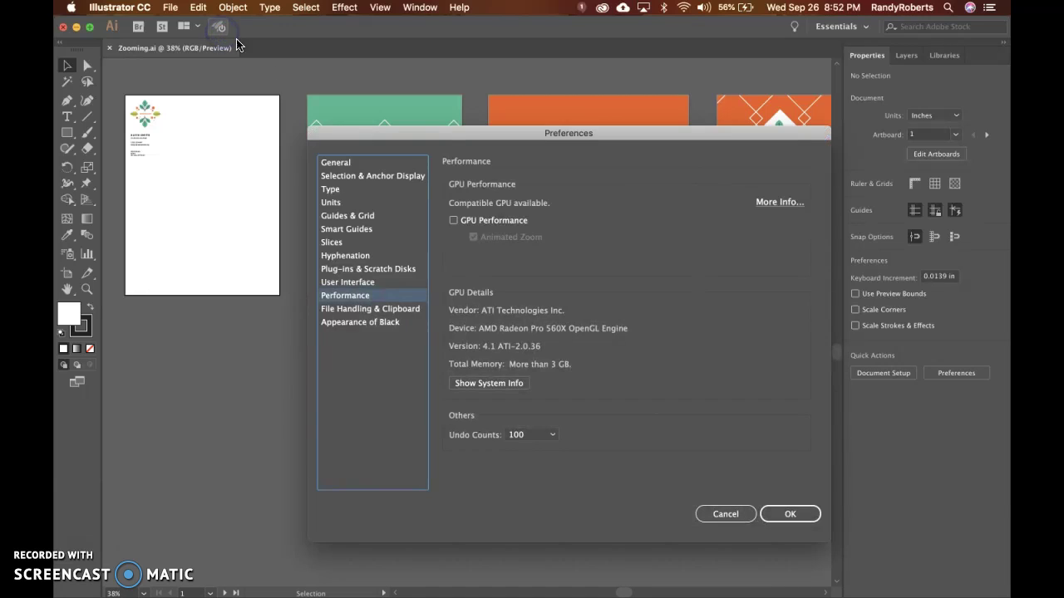
left_click(454, 220)
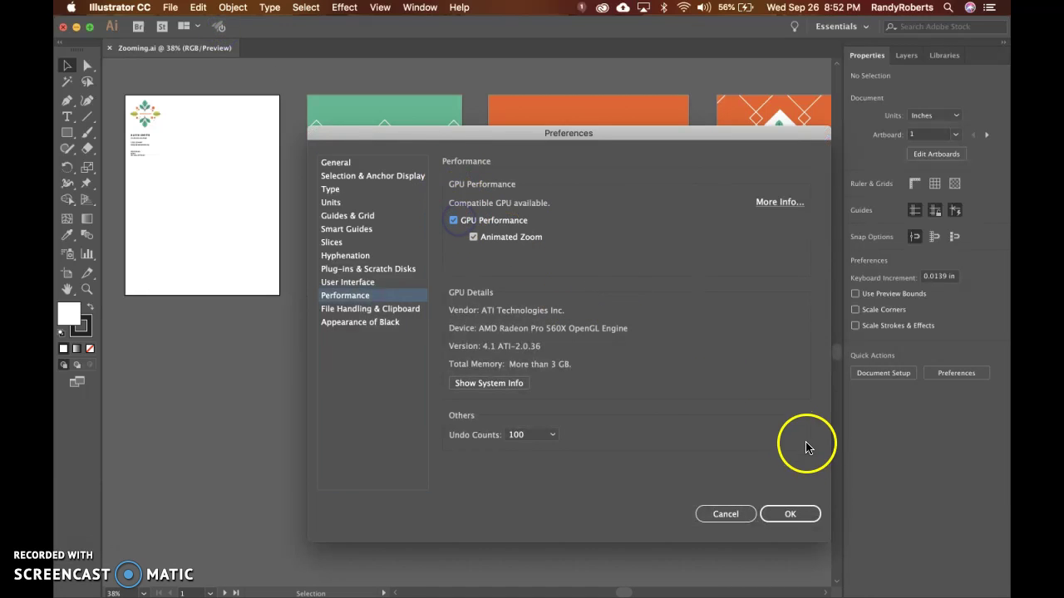
left_click(789, 513)
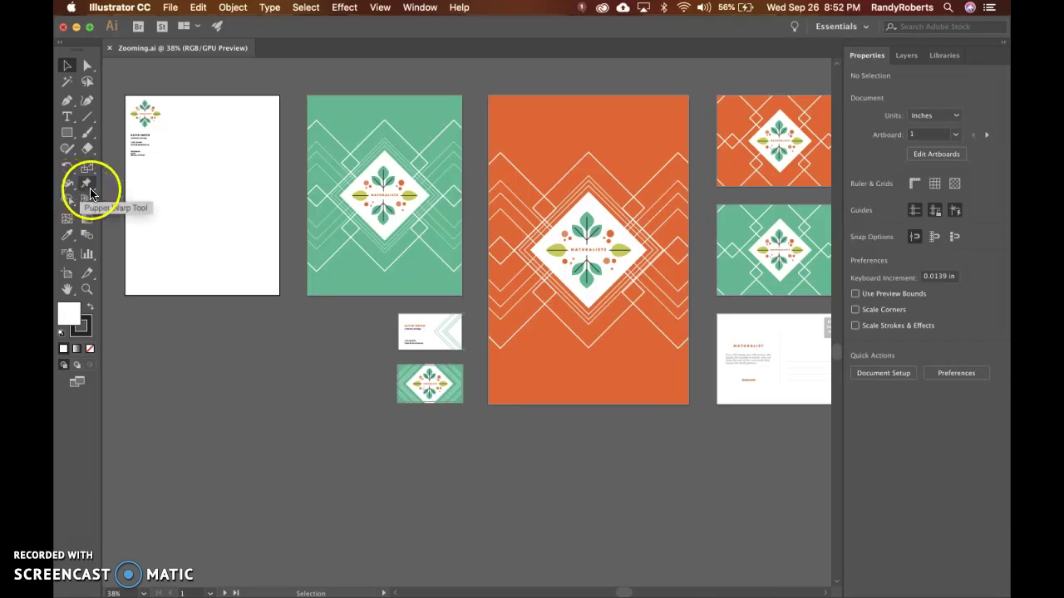
Switch the Tools panel to a single column and back to two columns.
left_click(62, 47)
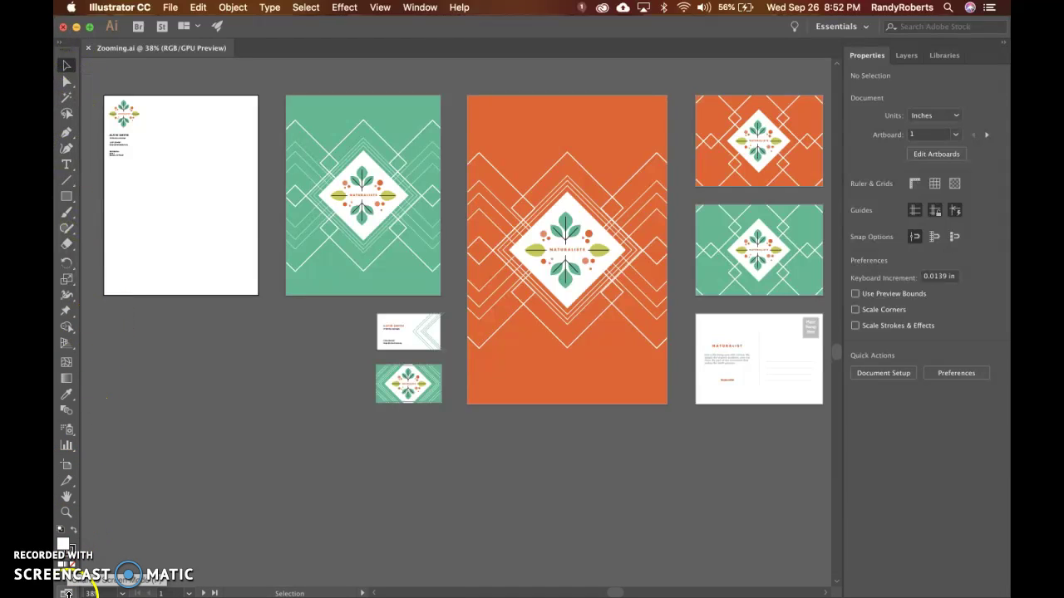
left_click(59, 48)
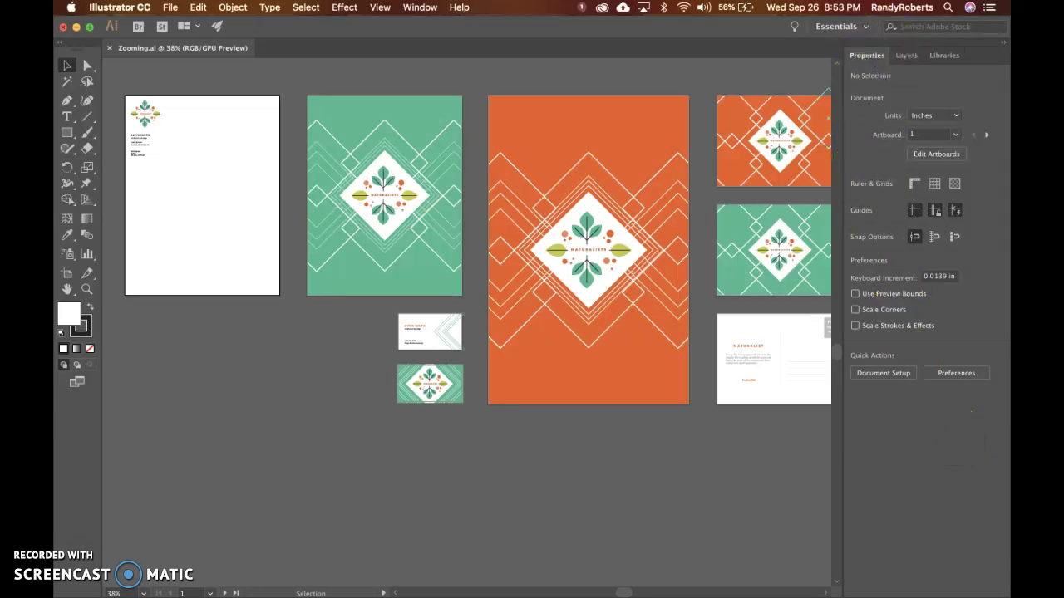
Look through the Layers and Libraries panels and return to the Properties panel.
left_click(908, 55)
left_click(943, 55)
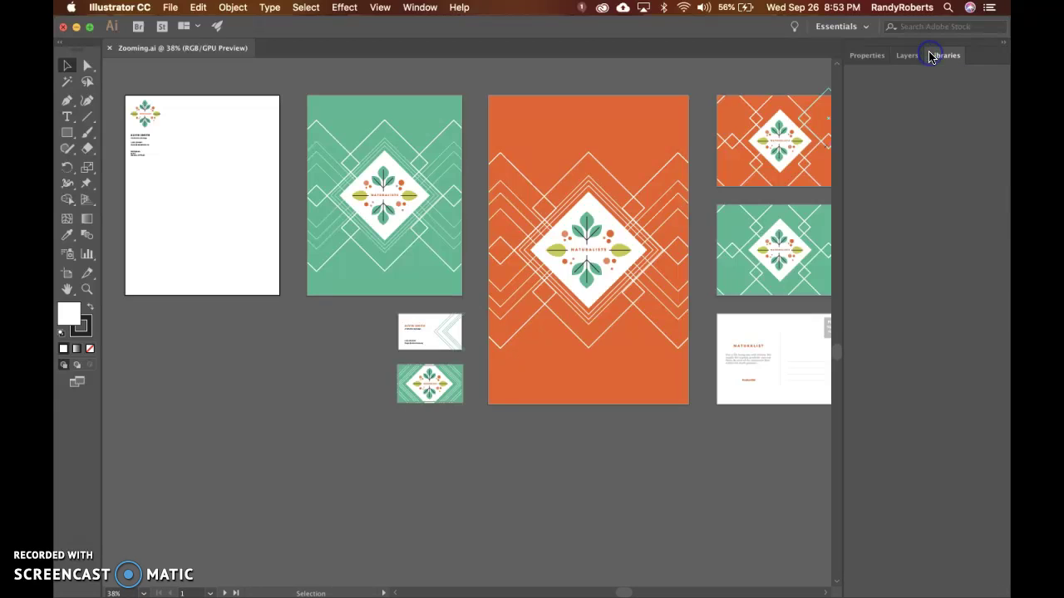
left_click(869, 56)
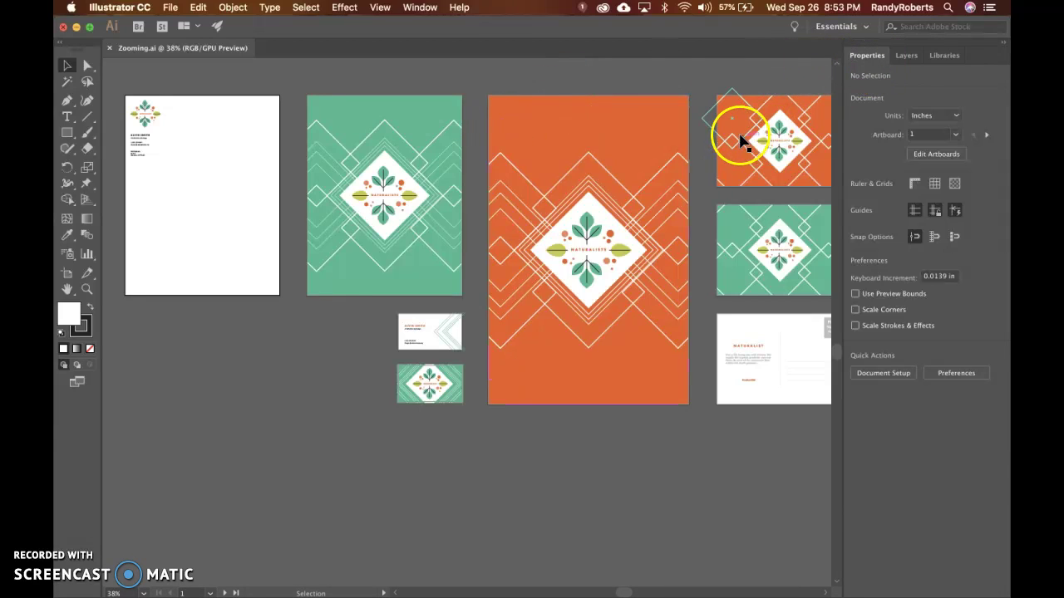
left_click(903, 55)
left_click(943, 55)
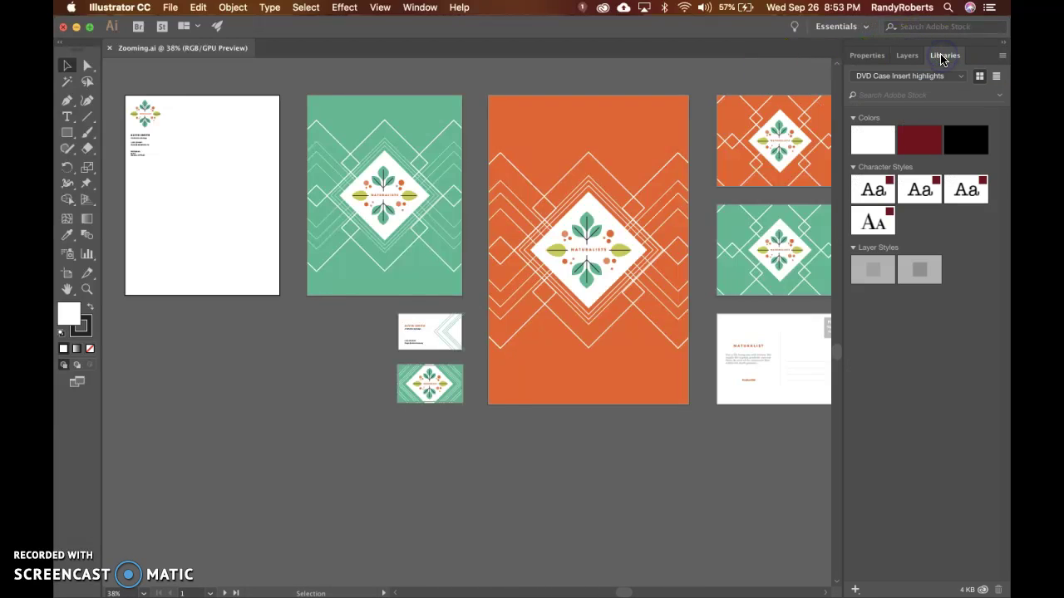
left_click(877, 59)
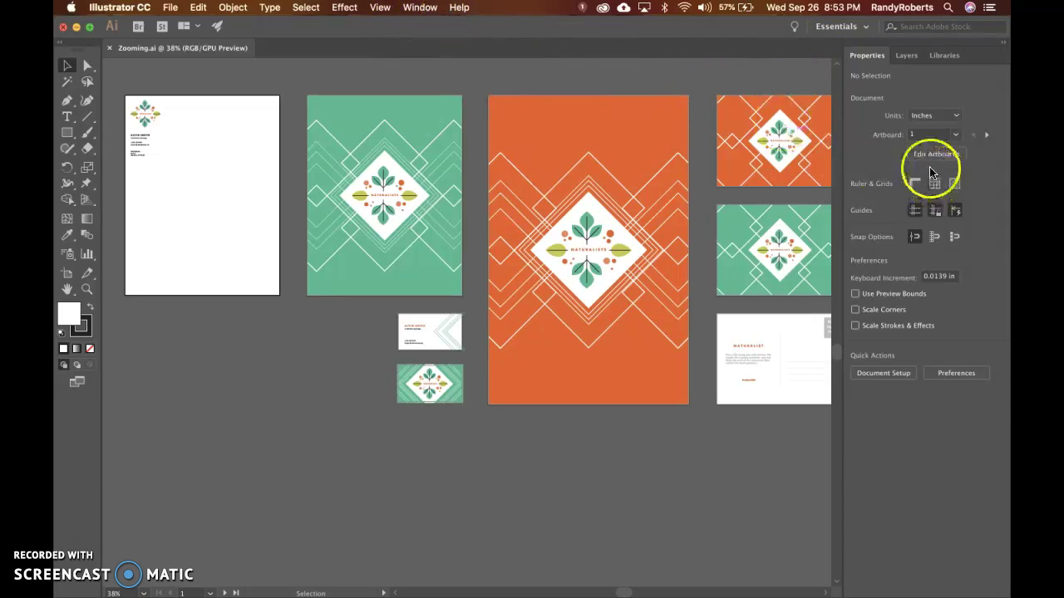
Open the Brushes panel and dock its group, including Swatches and Symbols, together with Properties, Layers and Libraries.
left_click(419, 7)
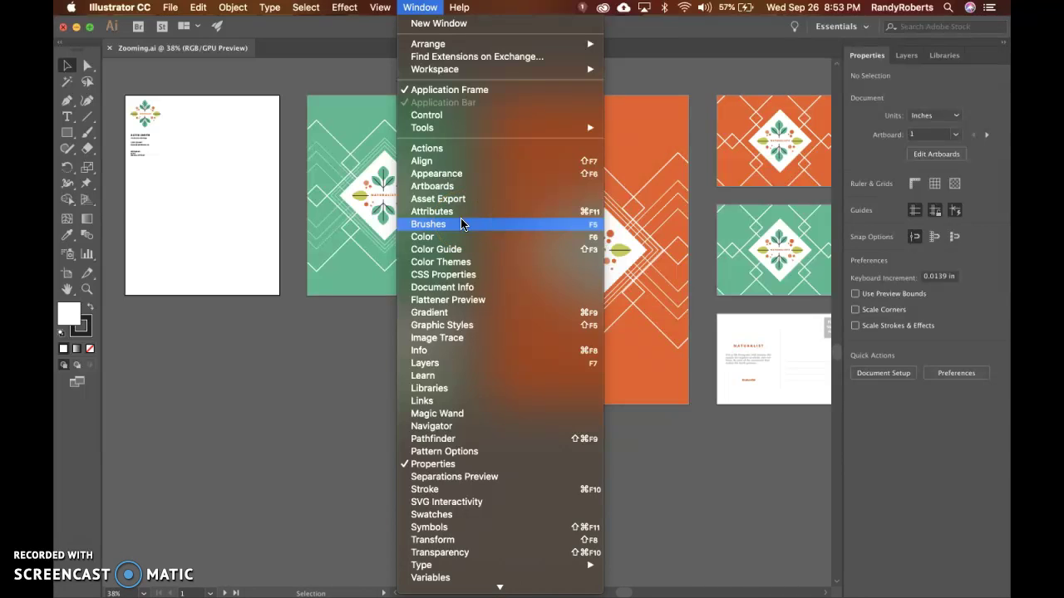
left_click(416, 224)
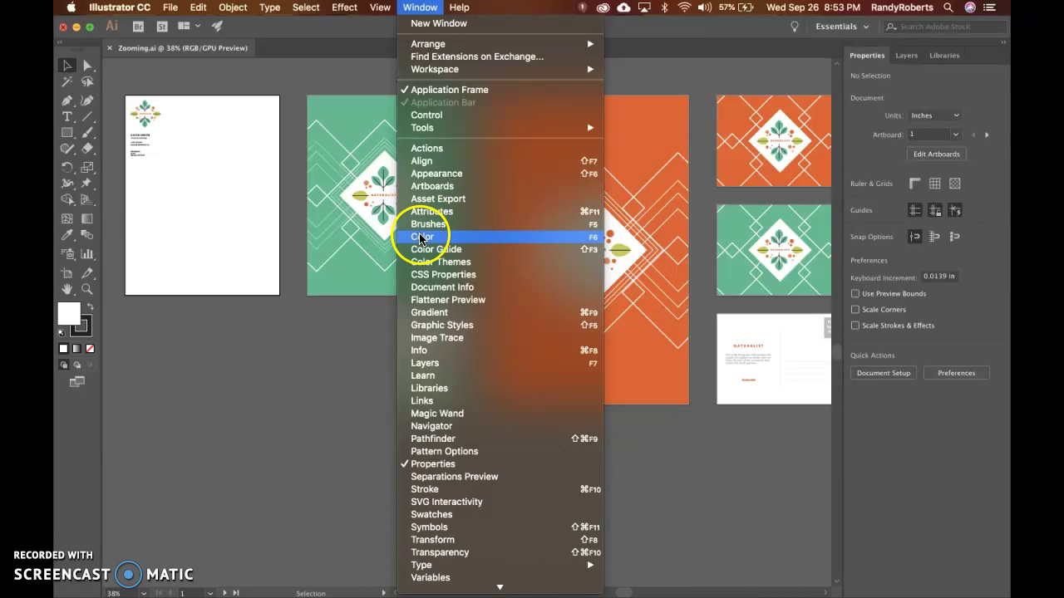
left_click(675, 131)
mouse_move(670, 131)
left_mouse_down()
mouse_move(255, 362)
mouse_move(248, 337)
mouse_move(510, 349)
mouse_move(285, 363)
left_mouse_up()
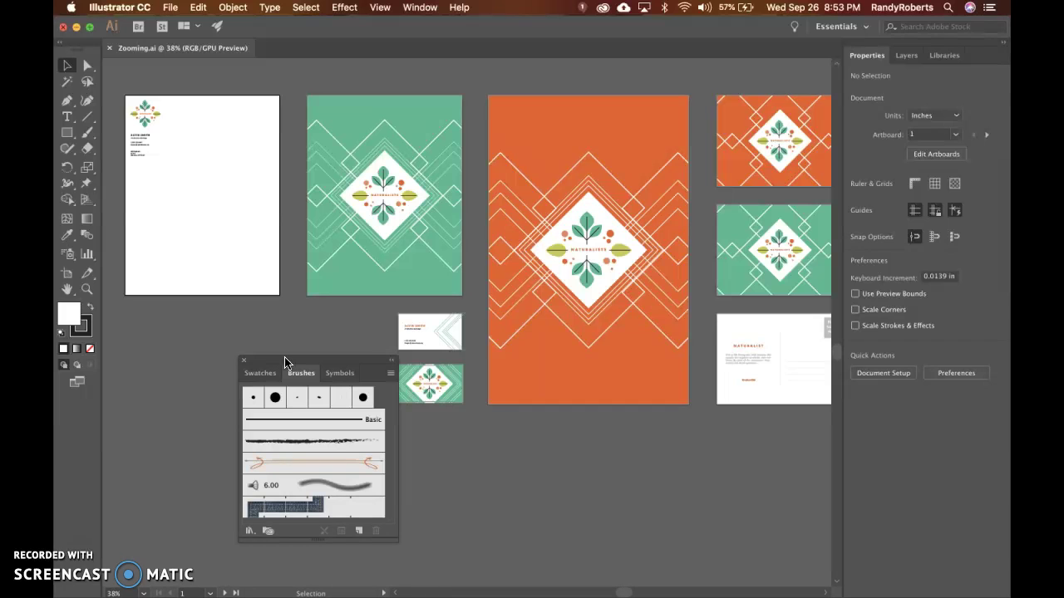
mouse_move(285, 362)
left_mouse_down()
mouse_move(814, 332)
mouse_move(903, 339)
mouse_move(892, 61)
left_mouse_up()
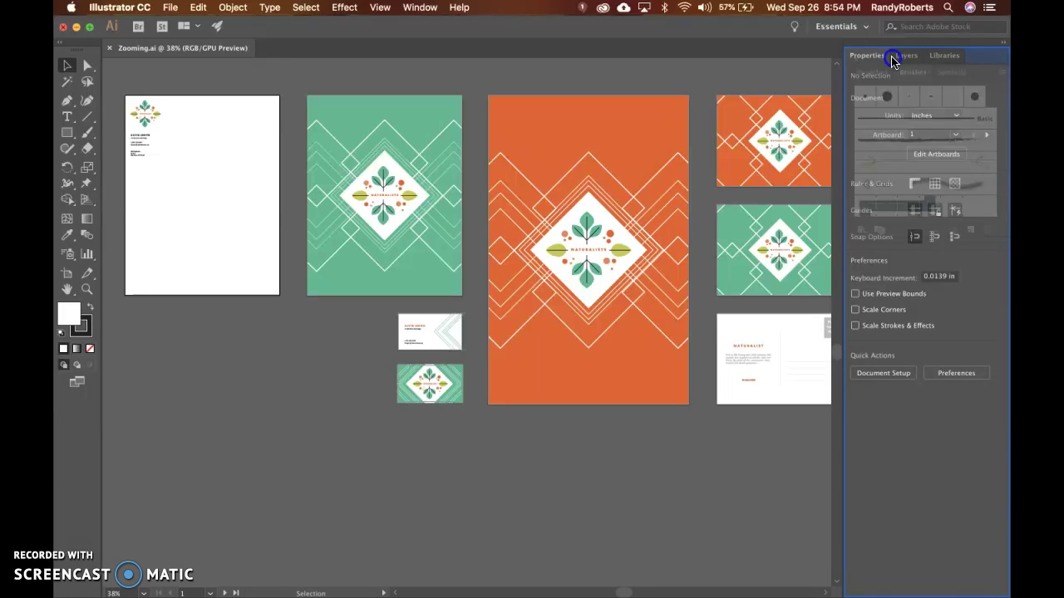
left_click_drag(892, 61, 893, 59)
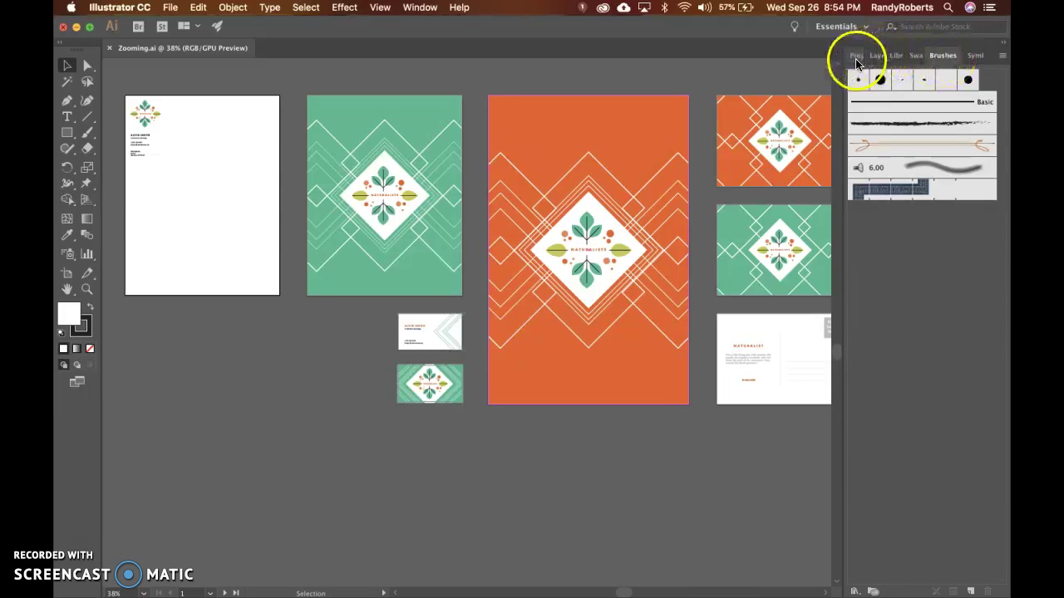
Look through the Properties, Layers, Libraries and Swatches panels in the combined group.
left_click(856, 60)
left_click(904, 56)
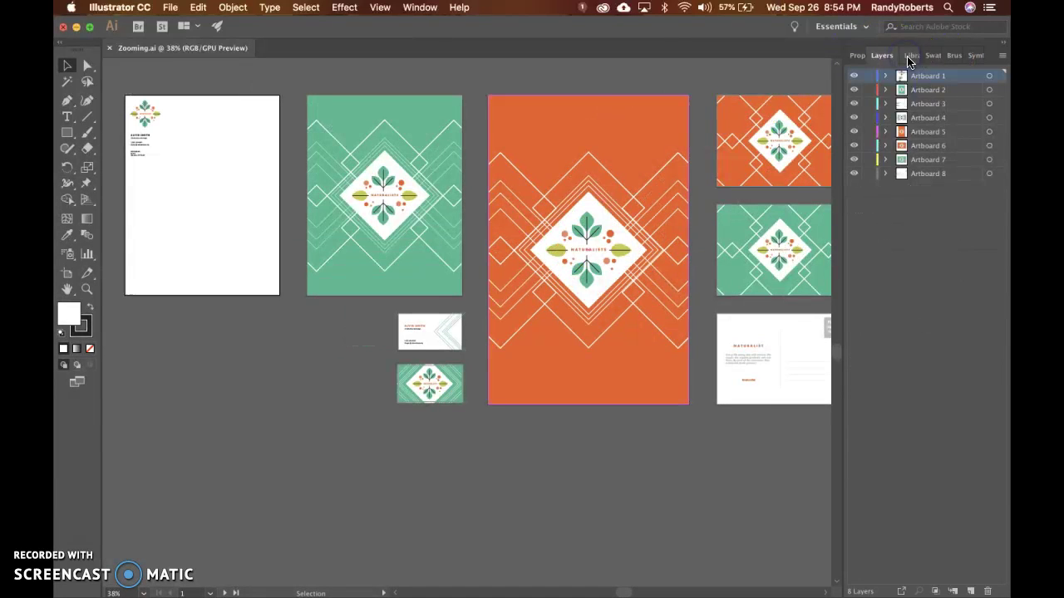
left_click(911, 56)
left_click(936, 56)
Split Brushes, Symbols and Swatches into a separate, taller panel group docked beneath Properties, Layers and Libraries.
left_click(945, 57)
mouse_move(945, 56)
left_mouse_down()
mouse_move(947, 231)
mouse_move(844, 447)
mouse_move(864, 485)
mouse_move(864, 590)
left_mouse_up()
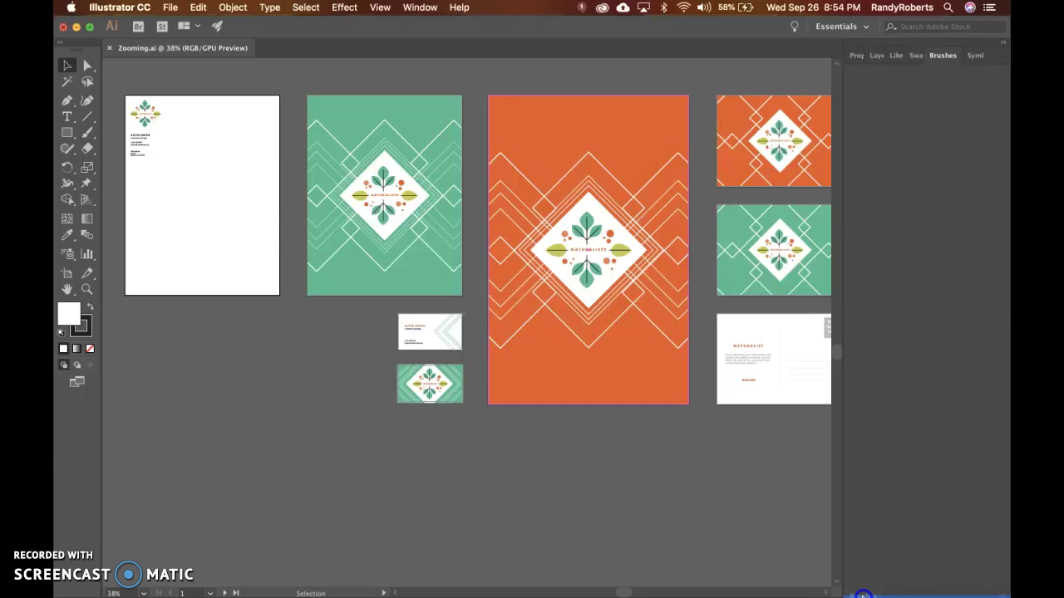
left_click_drag(863, 596, 863, 595)
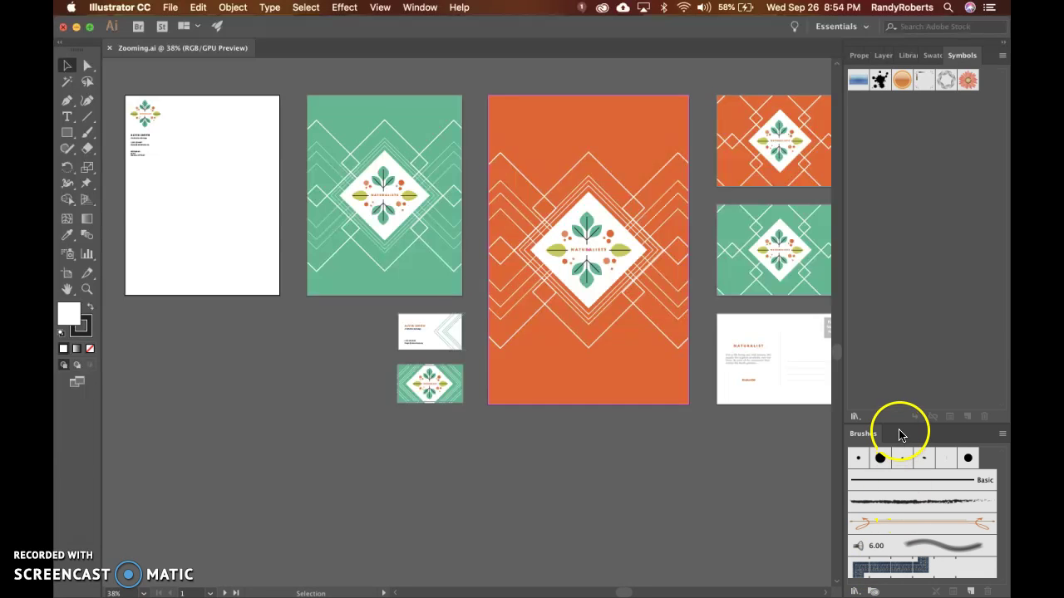
left_click_drag(896, 430, 890, 291)
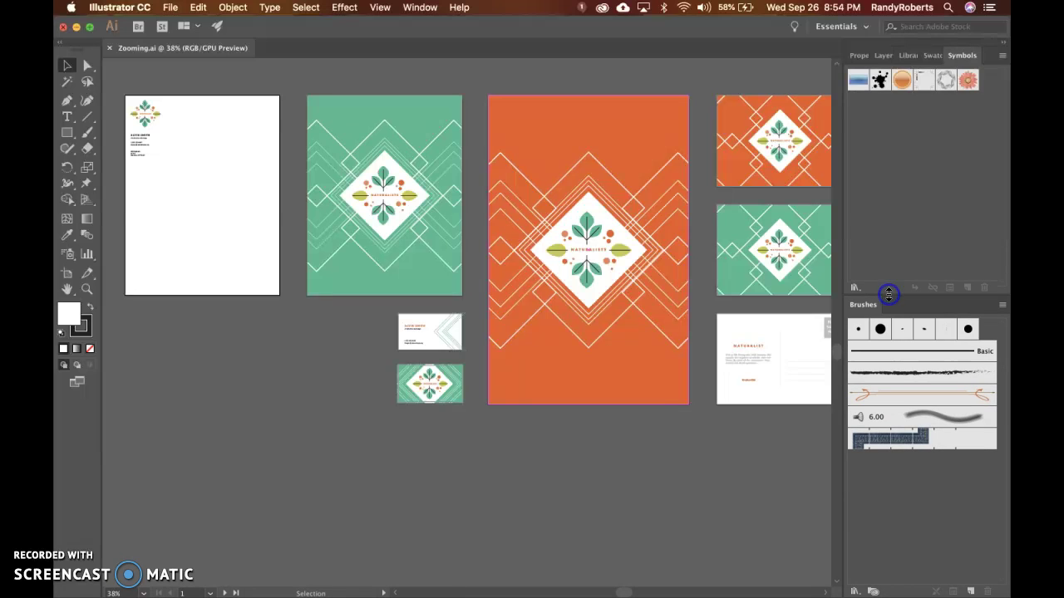
mouse_move(960, 55)
left_mouse_down()
mouse_move(917, 285)
mouse_move(895, 307)
left_mouse_up()
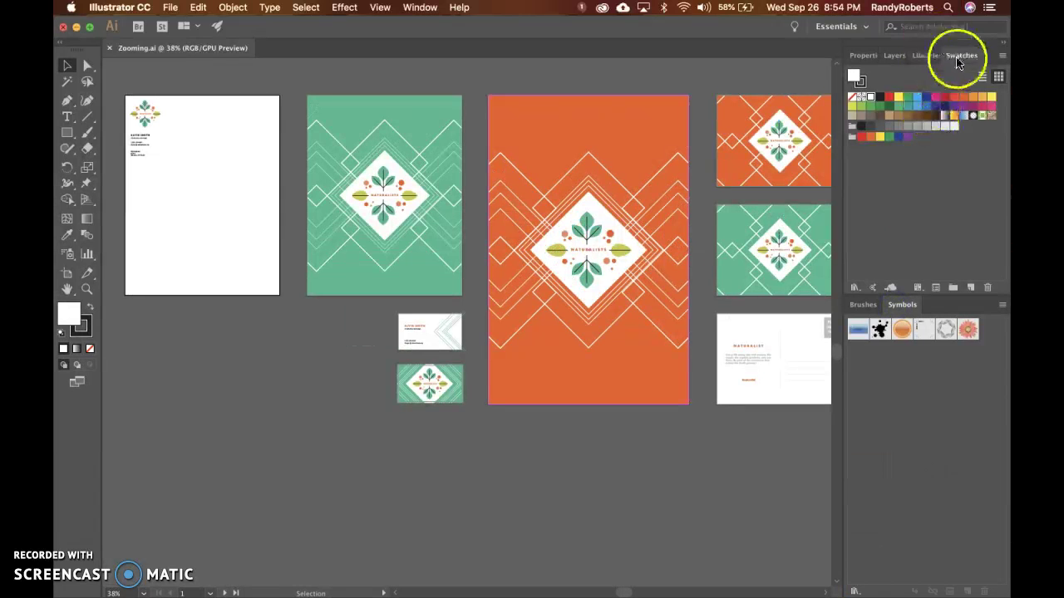
mouse_move(962, 55)
left_mouse_down()
mouse_move(950, 295)
mouse_move(934, 308)
left_mouse_up()
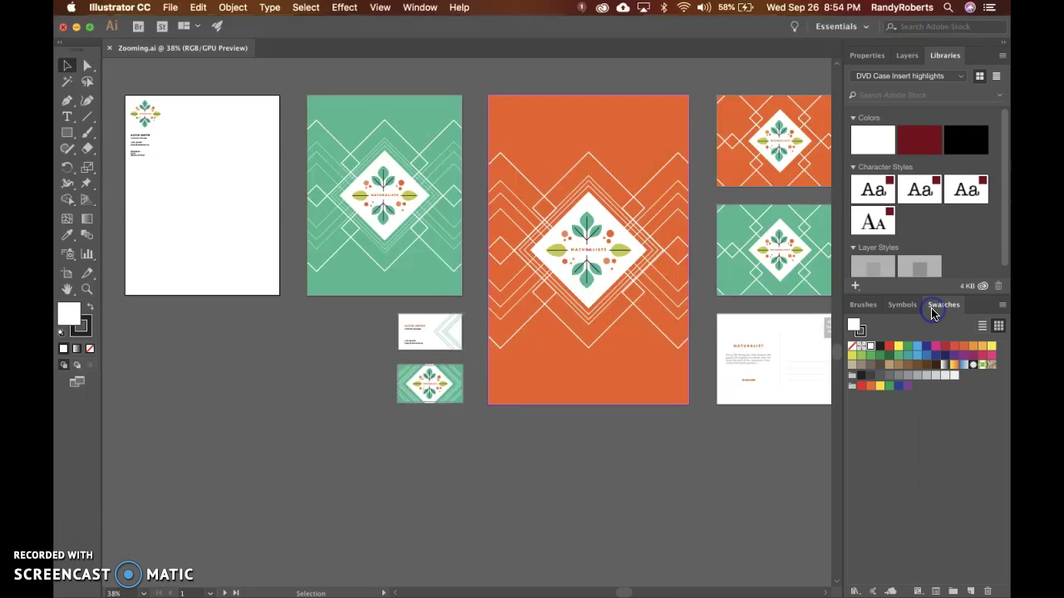
View the Properties and Libraries panels in the upper group and leave the Layers panel showing.
left_click(868, 56)
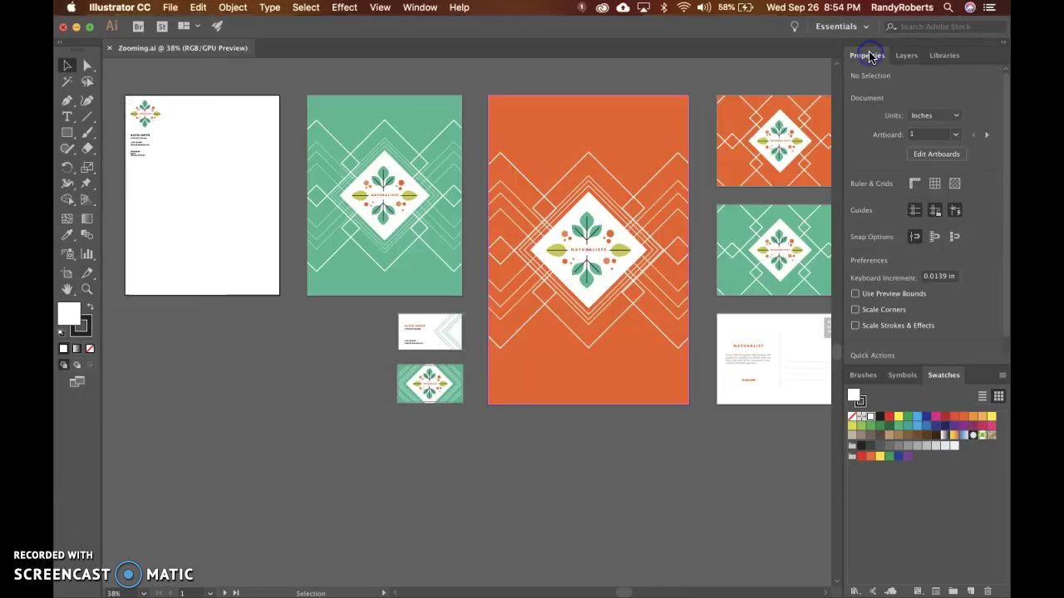
left_click(945, 56)
left_click(908, 57)
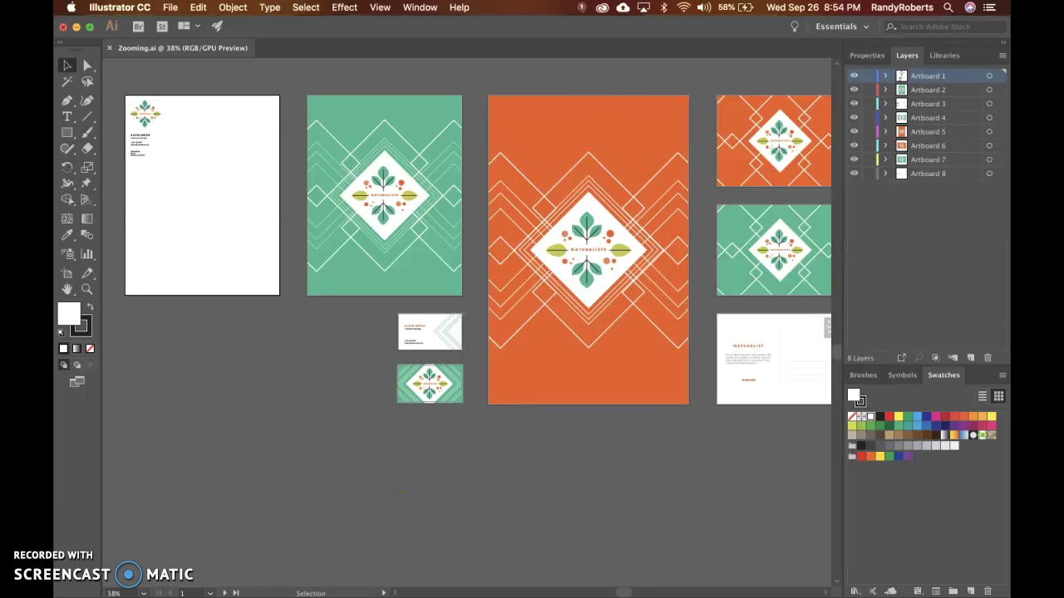
Collapse the docked panels to icons, briefly opening Properties and Layers from them, and expand the dock again.
left_click(1004, 51)
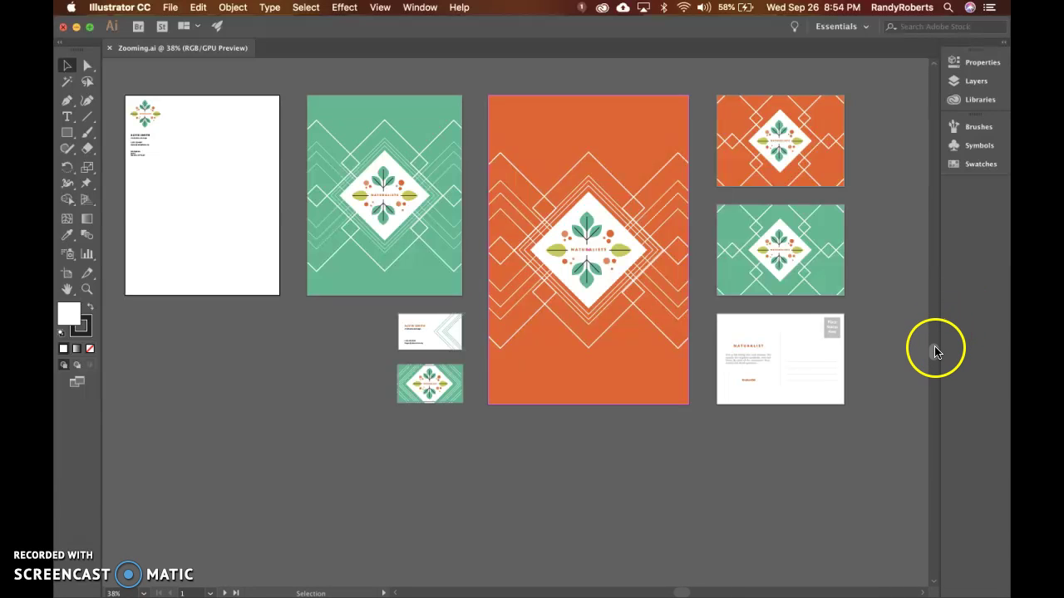
left_click(973, 64)
left_click(974, 64)
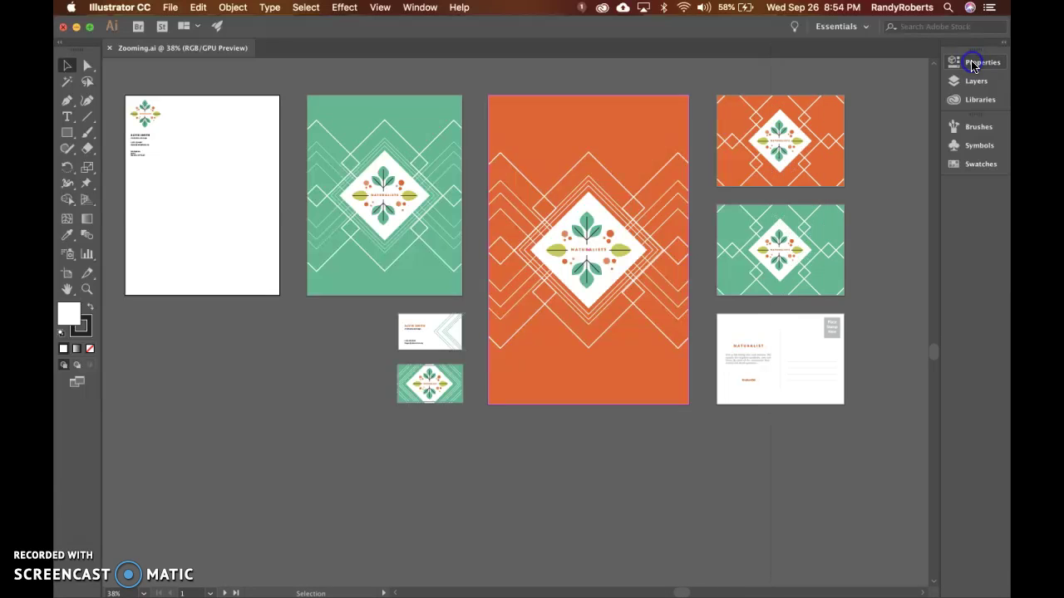
left_click(975, 80)
left_click(976, 81)
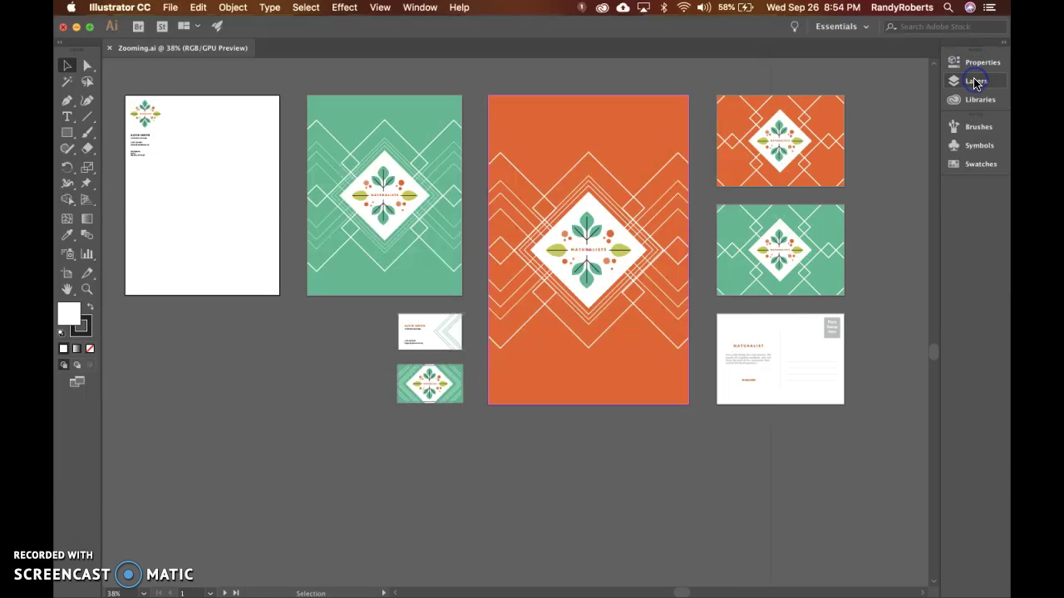
left_click(1004, 46)
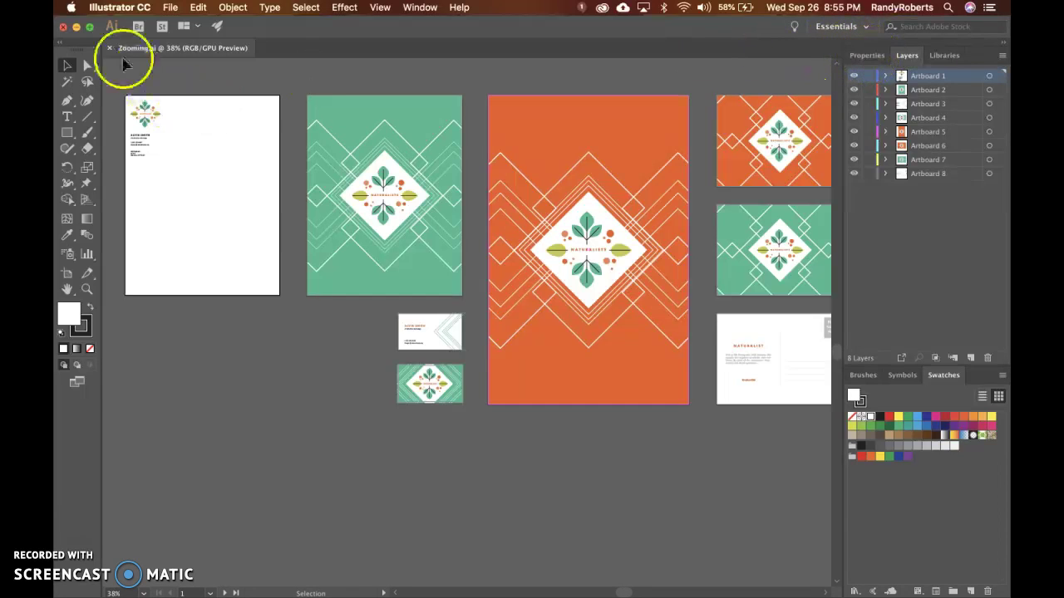
Undock the Tools panel so it floats over the artwork, and restore the minimized Zooming.ai window.
left_click_drag(71, 38, 739, 31)
left_click_drag(739, 26, 703, 12)
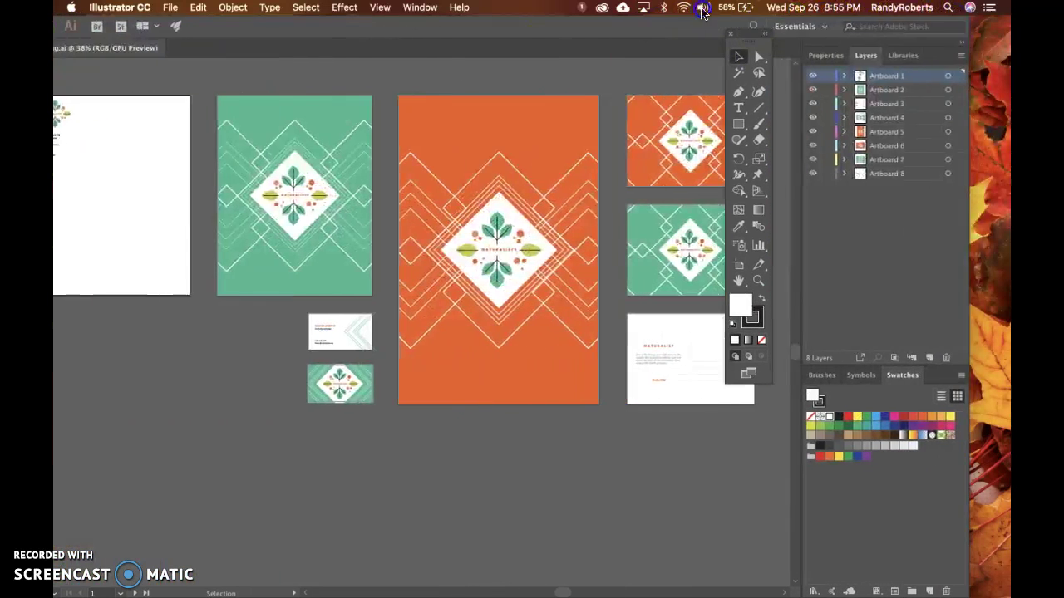
double_click(621, 29)
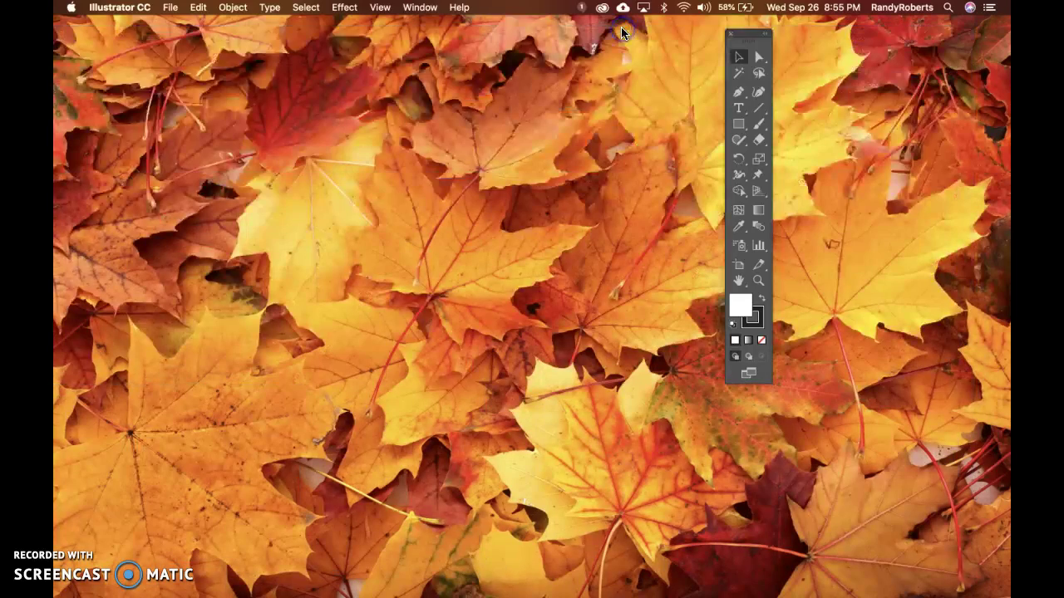
mouse_move(62, 209)
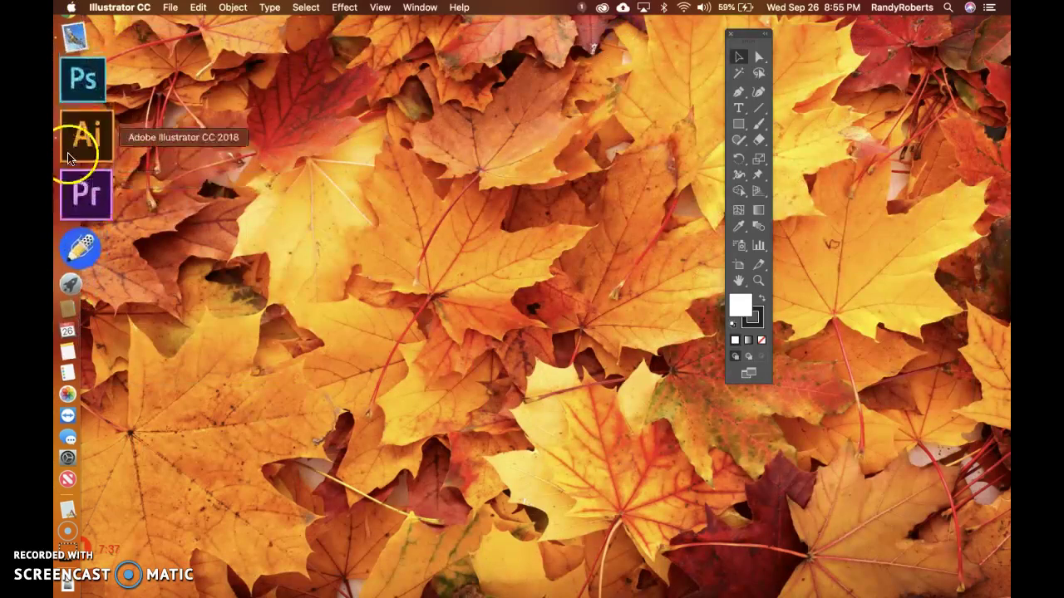
left_click(85, 170)
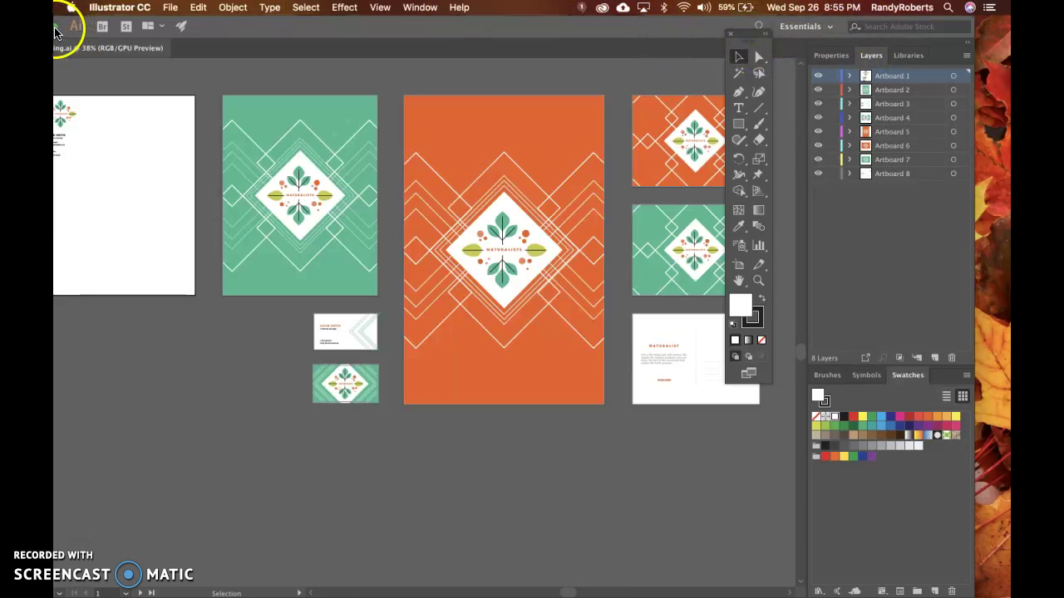
Dock the Tools panel on the outer side of the Layers and Swatches panel groups and slightly narrow the panel dock.
left_click_drag(55, 32, 92, 32)
left_click_drag(744, 35, 1004, 87)
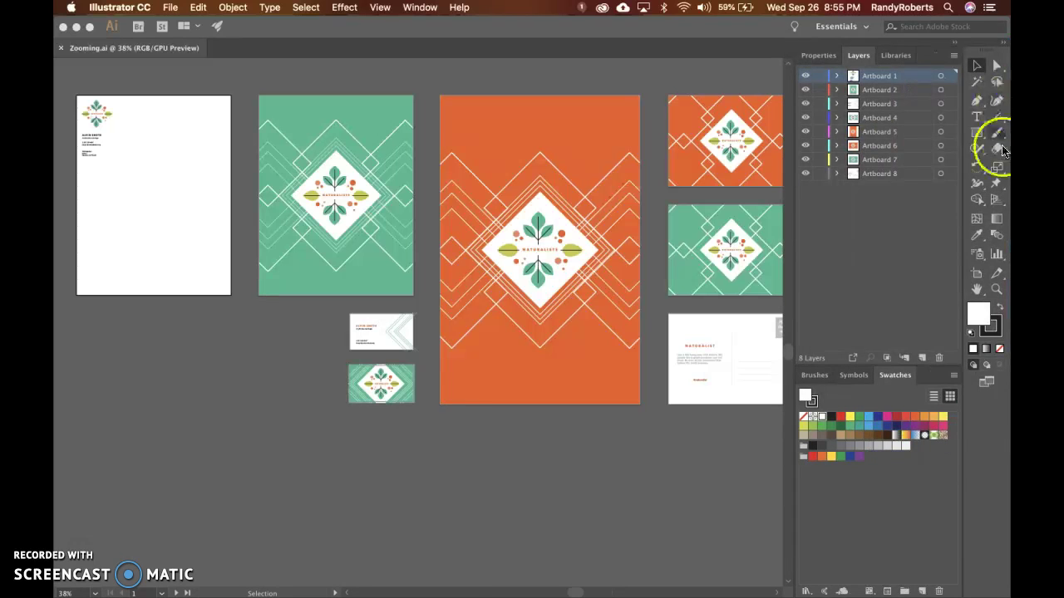
left_click_drag(791, 94, 852, 96)
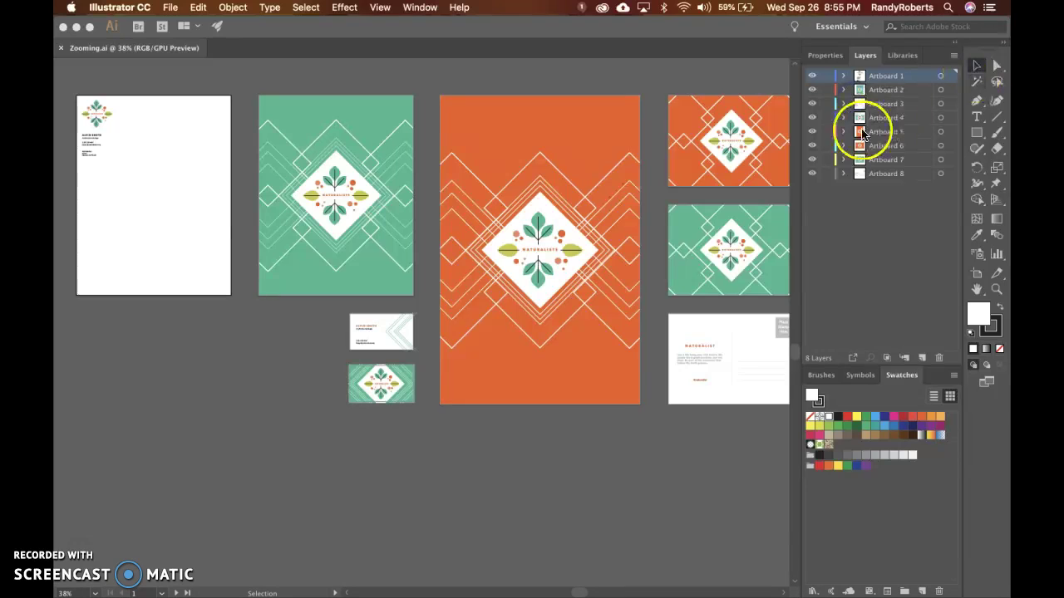
Dock the Brushes and Symbols panels as two separate columns on the opposite side of the document from Layers and Swatches.
mouse_move(827, 384)
left_mouse_down()
mouse_move(308, 429)
mouse_move(79, 335)
mouse_move(84, 11)
left_mouse_up()
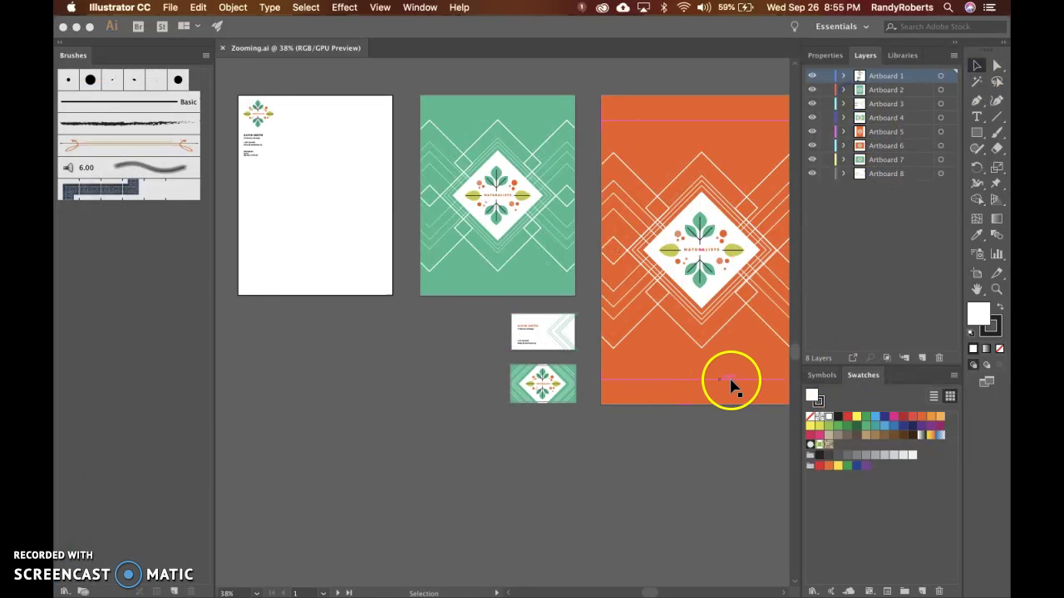
left_click_drag(726, 255, 599, 18)
mouse_move(503, 596)
left_mouse_down()
mouse_move(475, 593)
mouse_move(321, 522)
mouse_move(138, 408)
mouse_move(58, 427)
left_mouse_up()
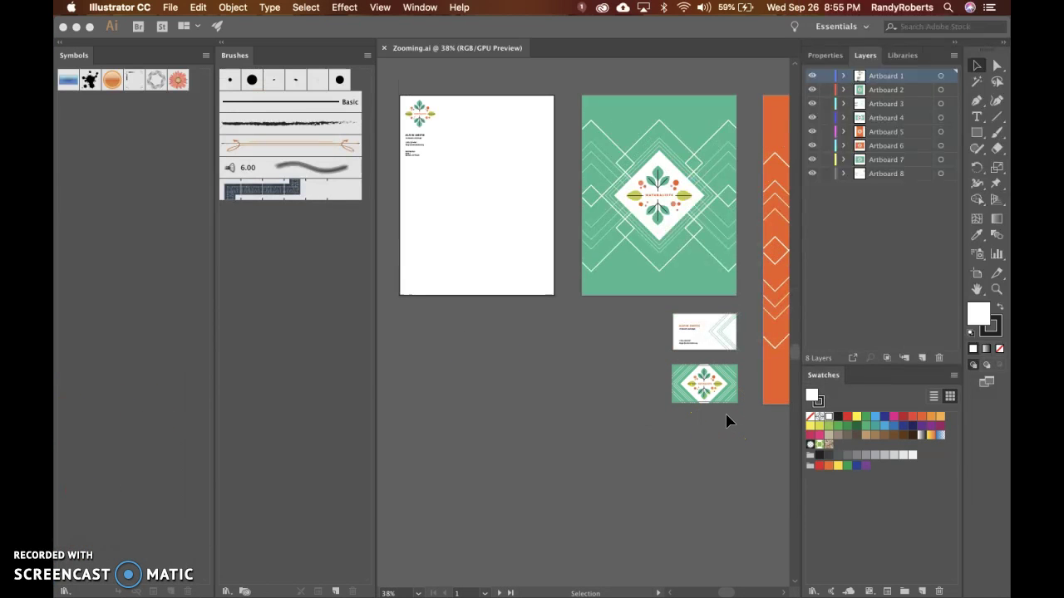
Reset the Essentials workspace to its default panel layout.
left_click(838, 33)
left_click(862, 30)
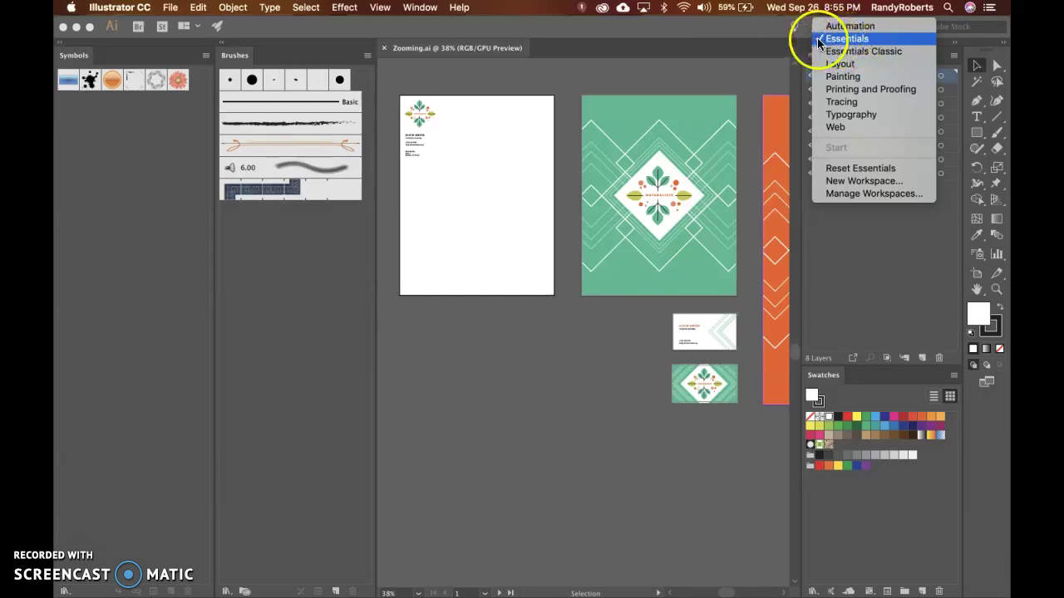
left_click(891, 170)
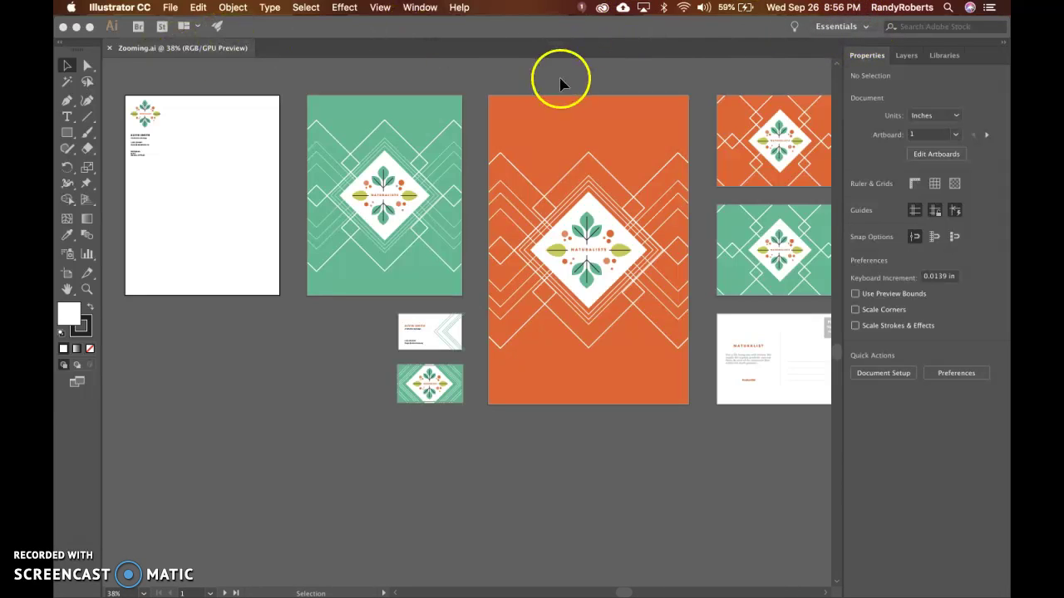
Enter a personalized name for a new workspace and cancel without creating it.
left_click(865, 26)
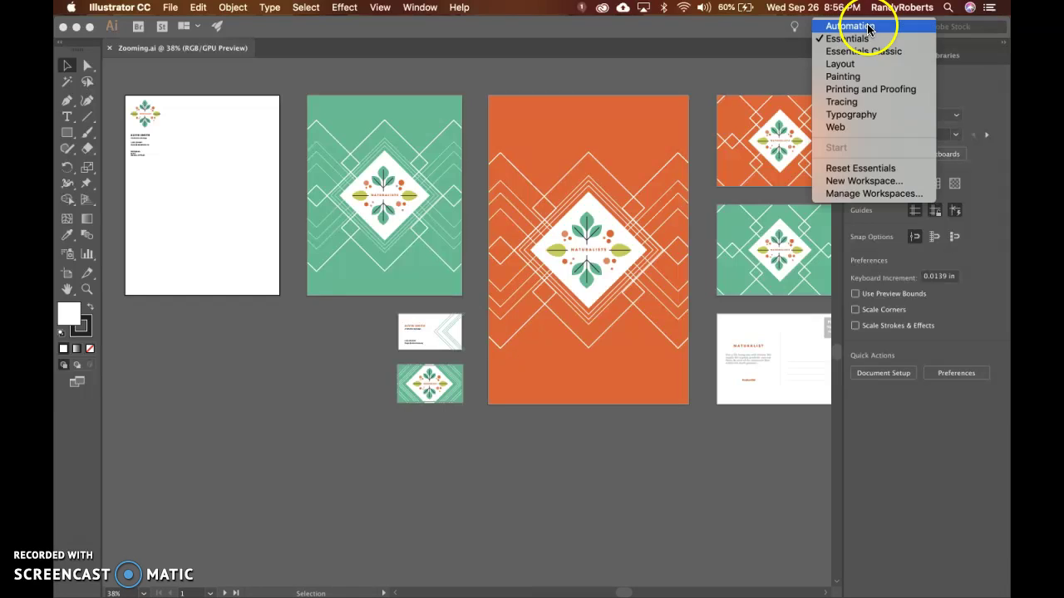
left_click(879, 188)
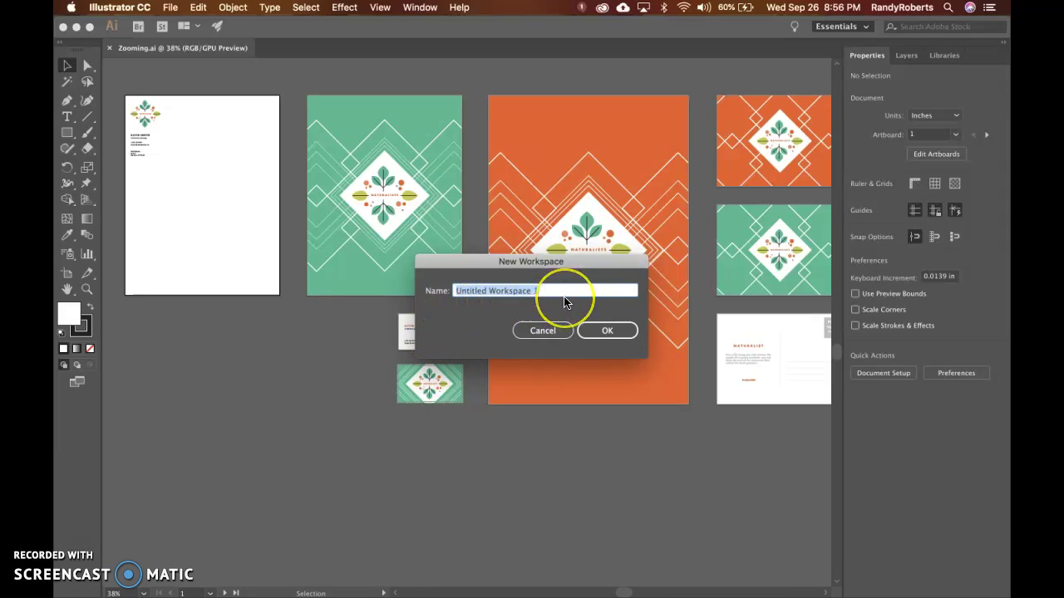
type("Roberts Favorite")
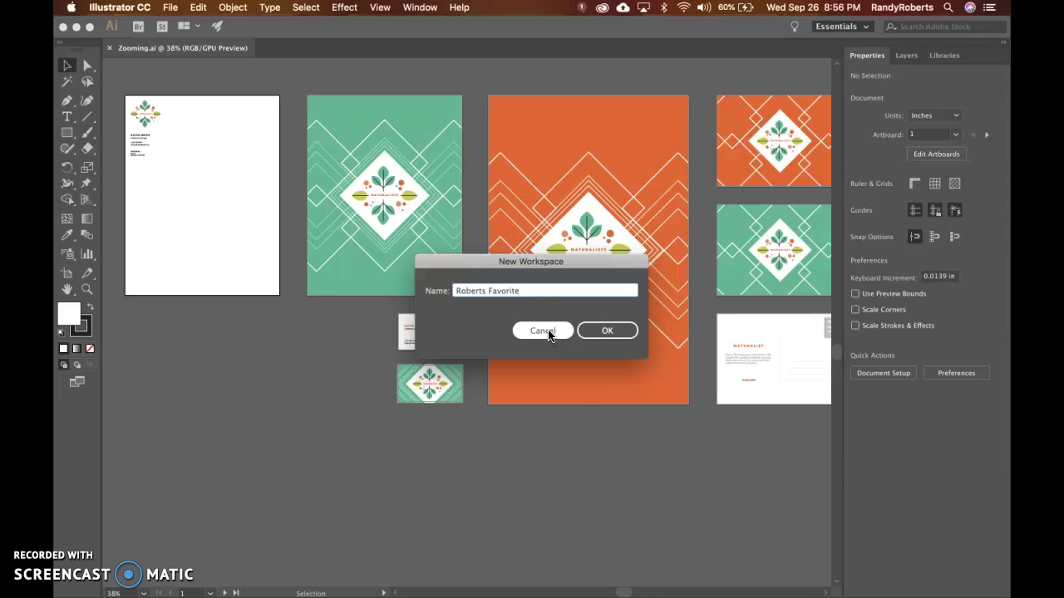
left_click(542, 330)
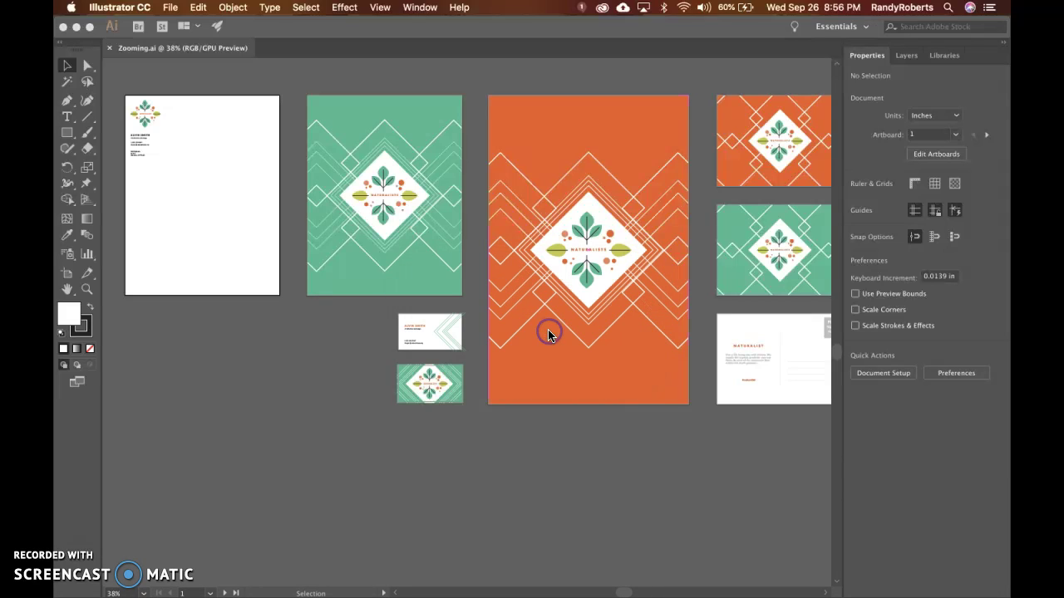
View the Manage Workspaces dialog and leave it without making changes.
left_click(863, 27)
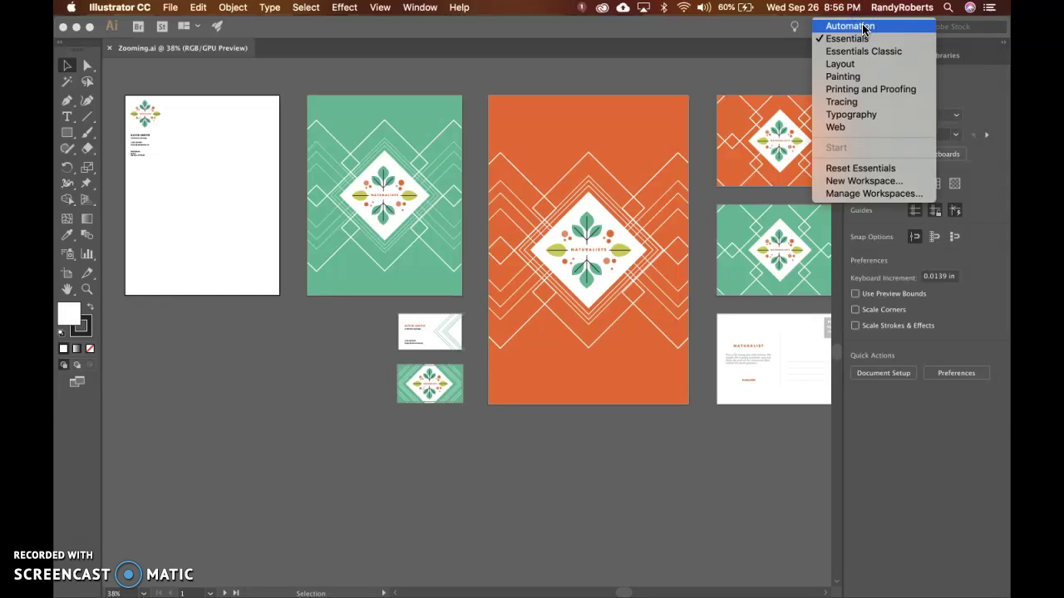
left_click(874, 193)
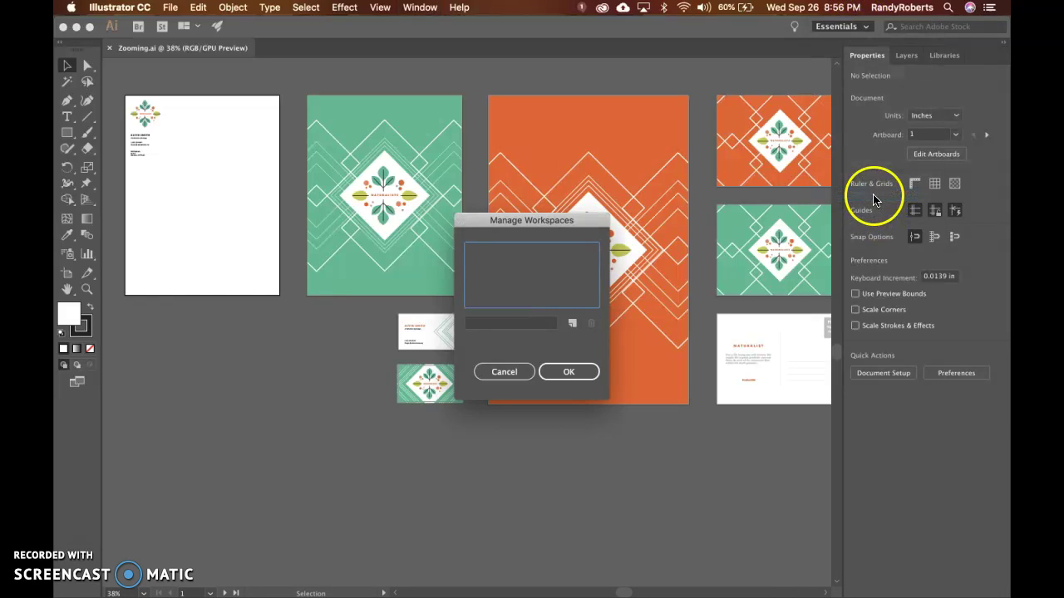
left_click(504, 373)
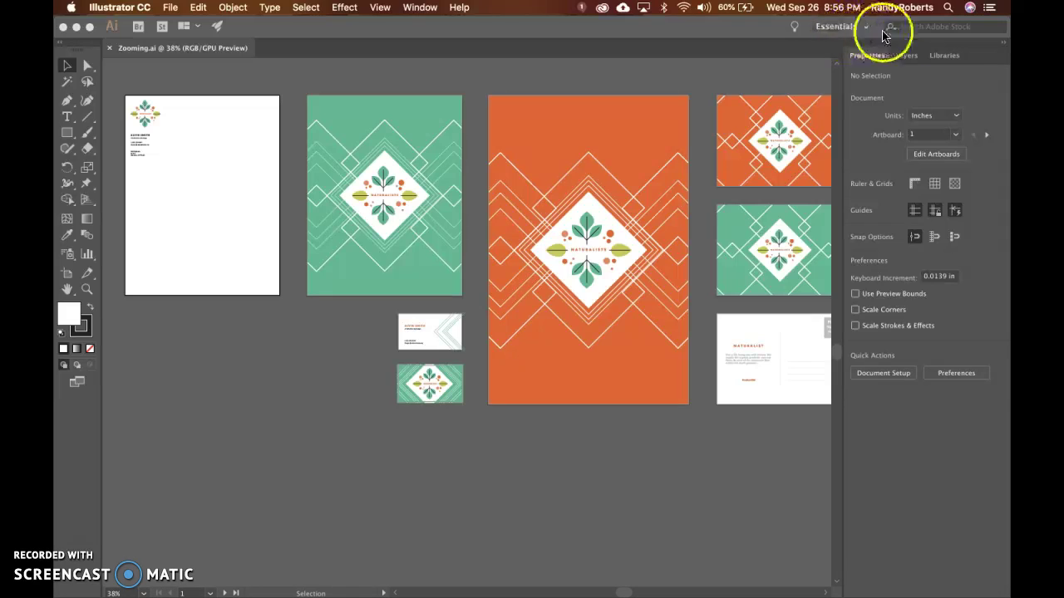
Close the Libraries panel in the docked group and check the context options of the Properties panel.
left_click(905, 58)
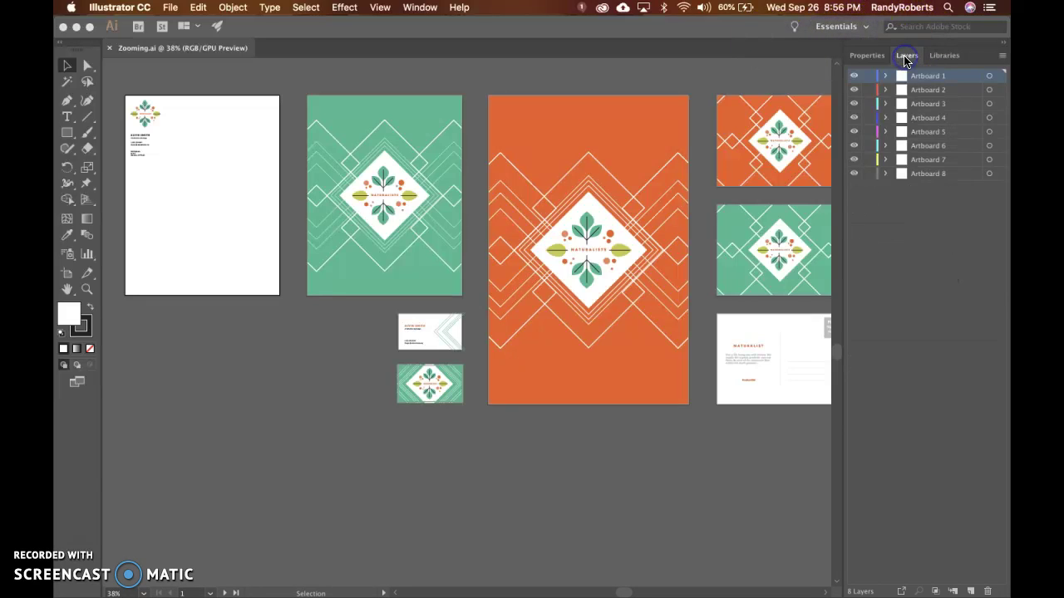
left_click(937, 55)
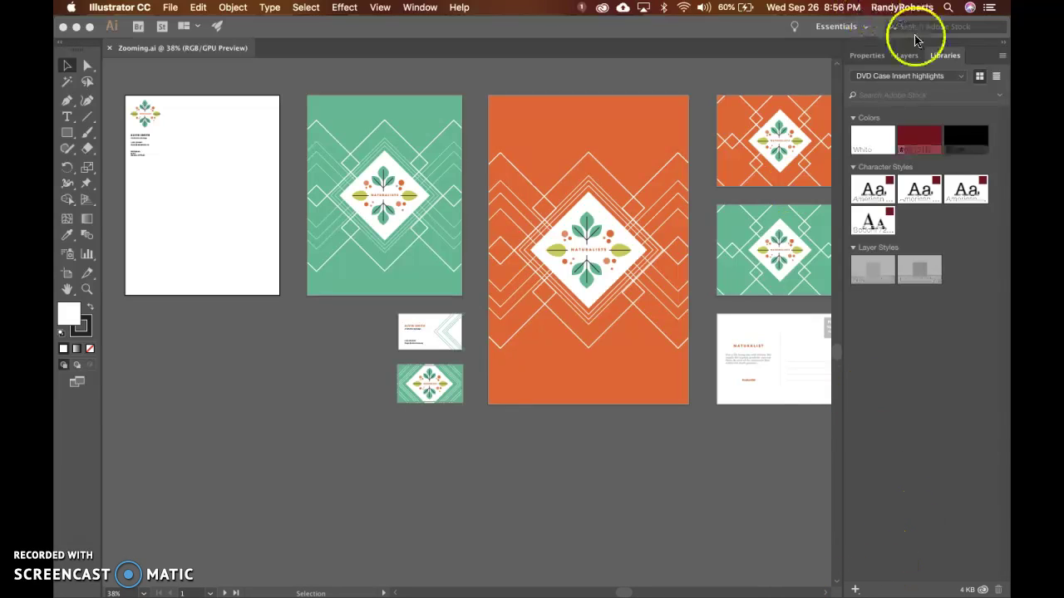
left_click(954, 55)
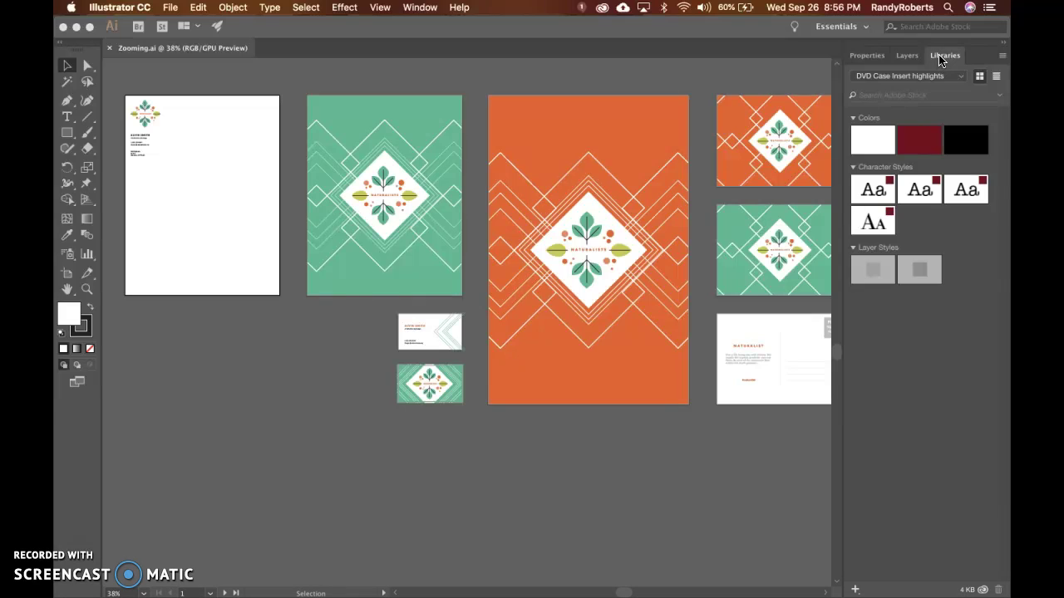
right_click(940, 60)
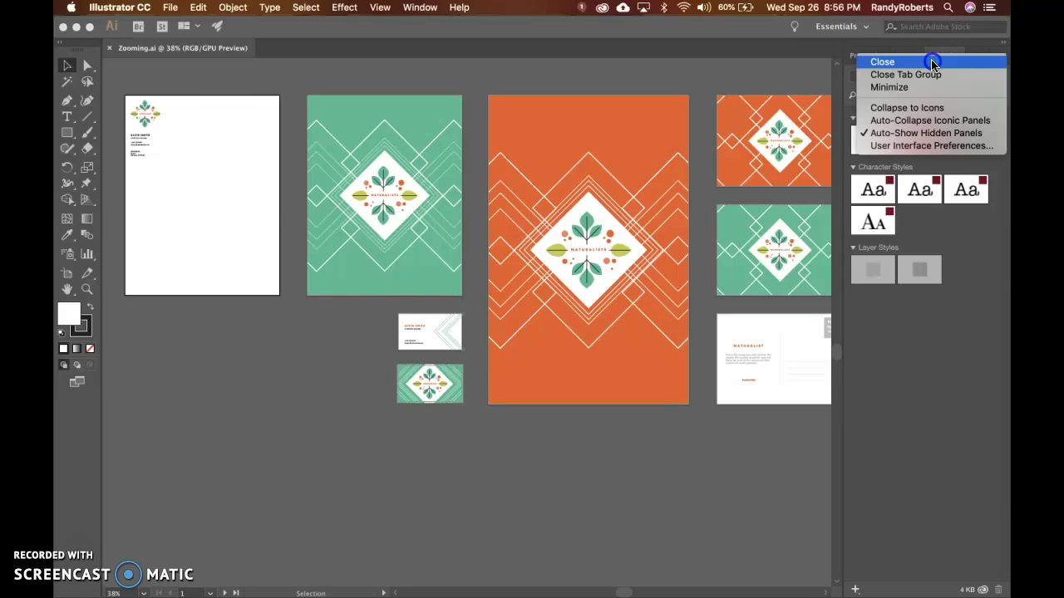
left_click(883, 62)
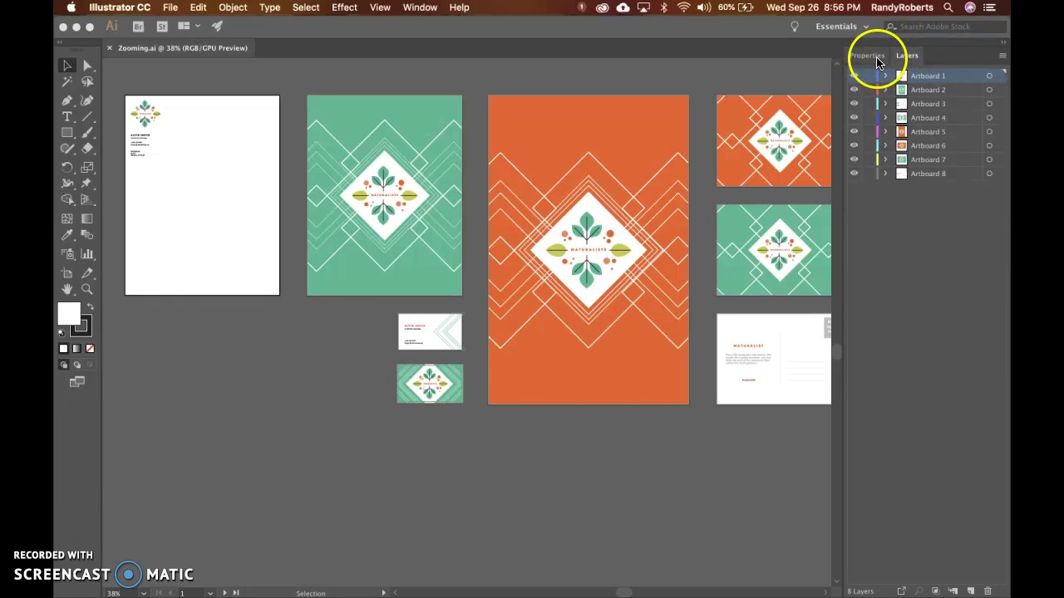
right_click(864, 59)
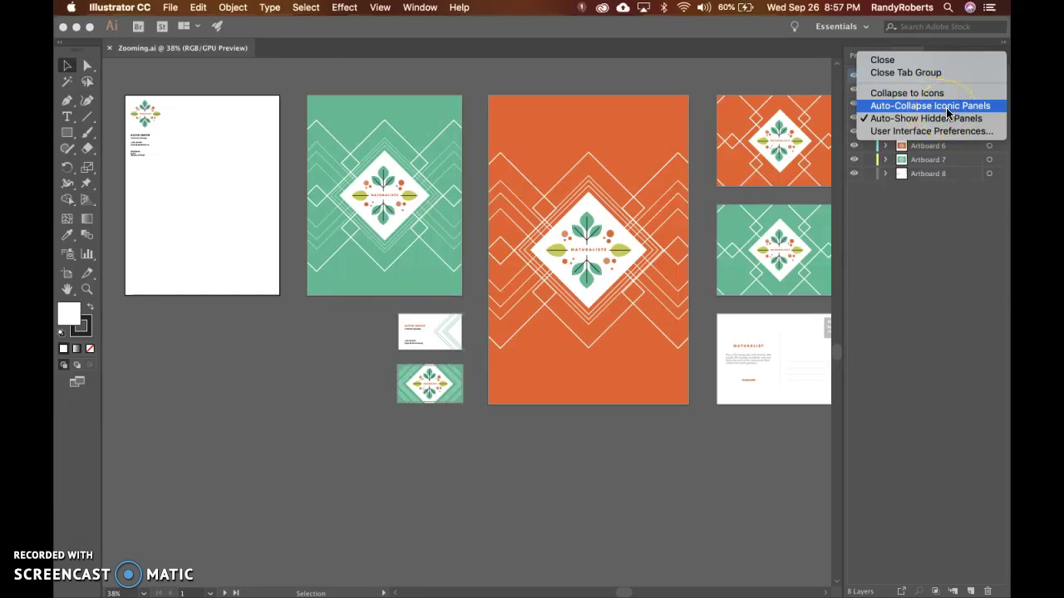
left_click(731, 85)
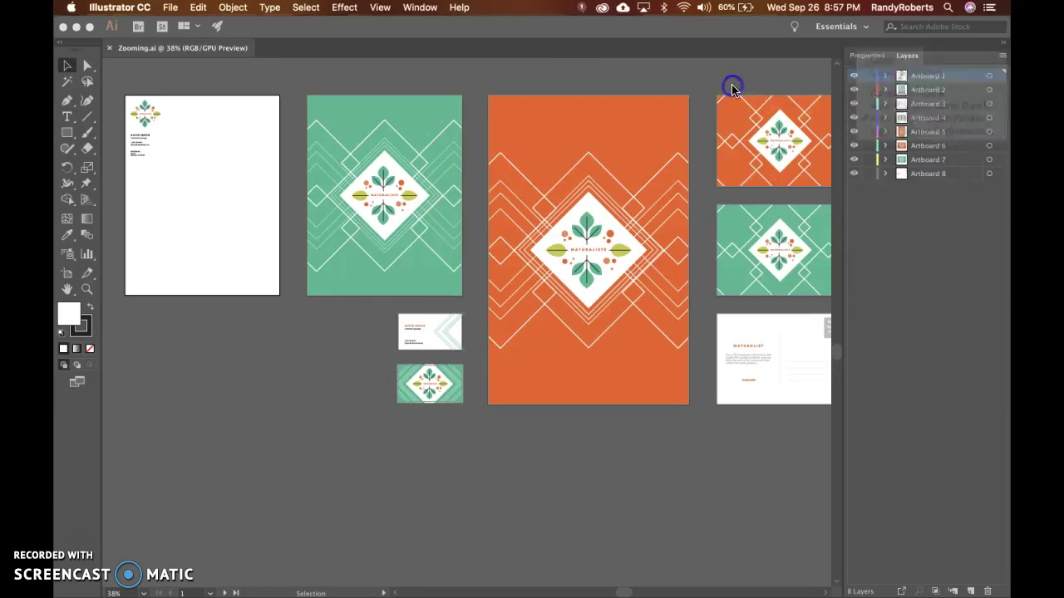
Try to bring back the Libraries panel by resetting the Essentials workspace.
left_click(865, 26)
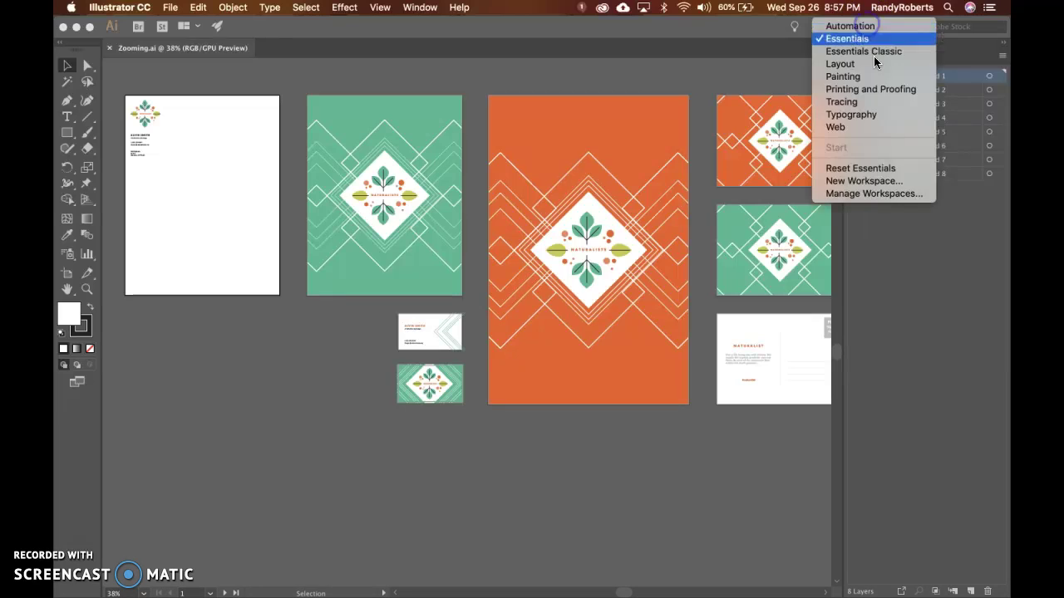
left_click(883, 169)
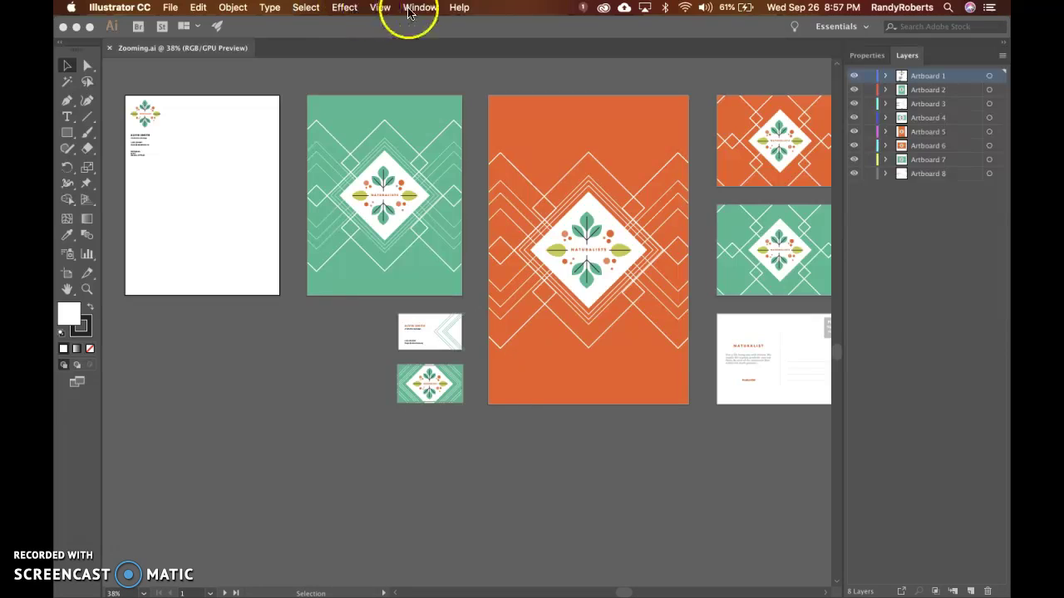
left_click(840, 25)
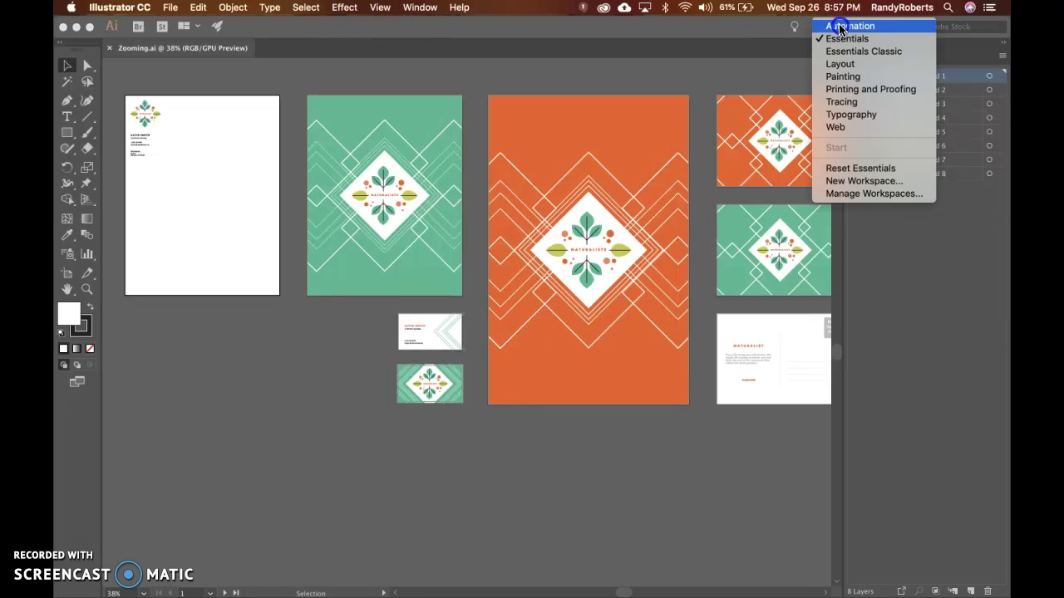
left_click(681, 74)
Reopen the Libraries panel beside Properties and Layers, and collapse the panel dock to icons.
left_click(420, 7)
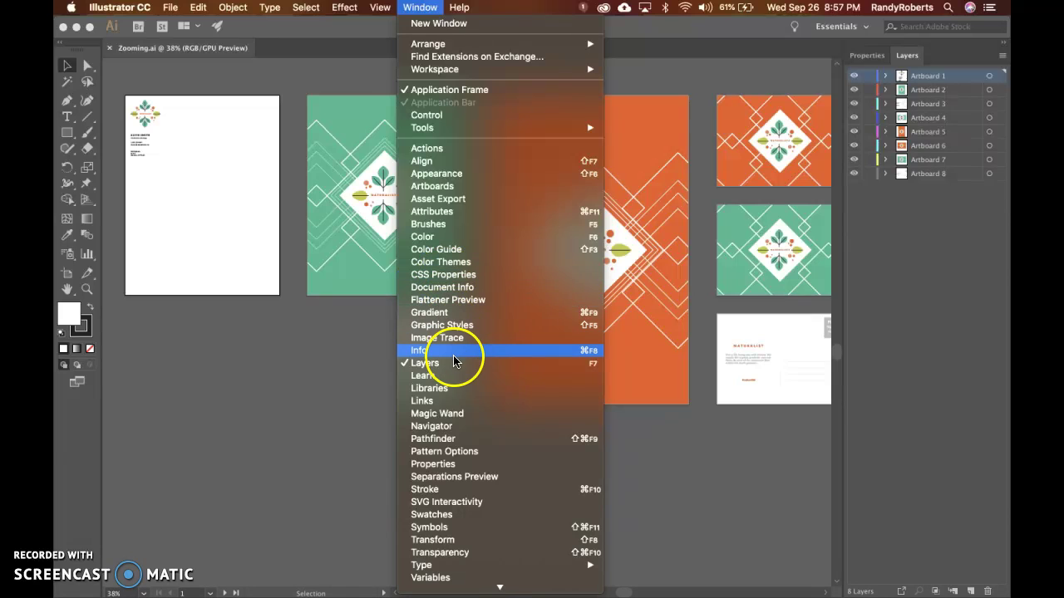
left_click(426, 390)
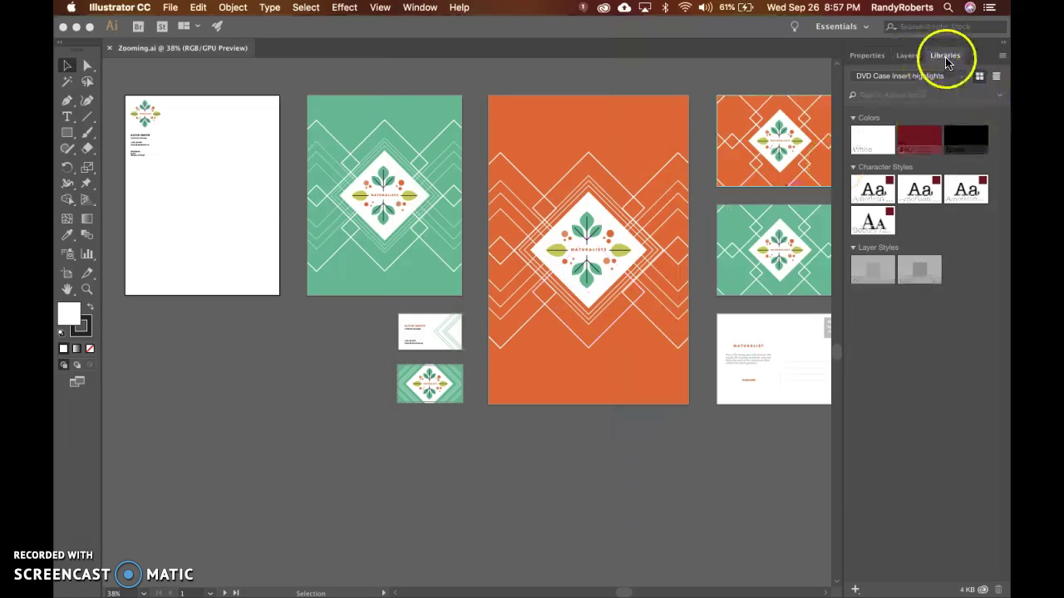
left_click(906, 55)
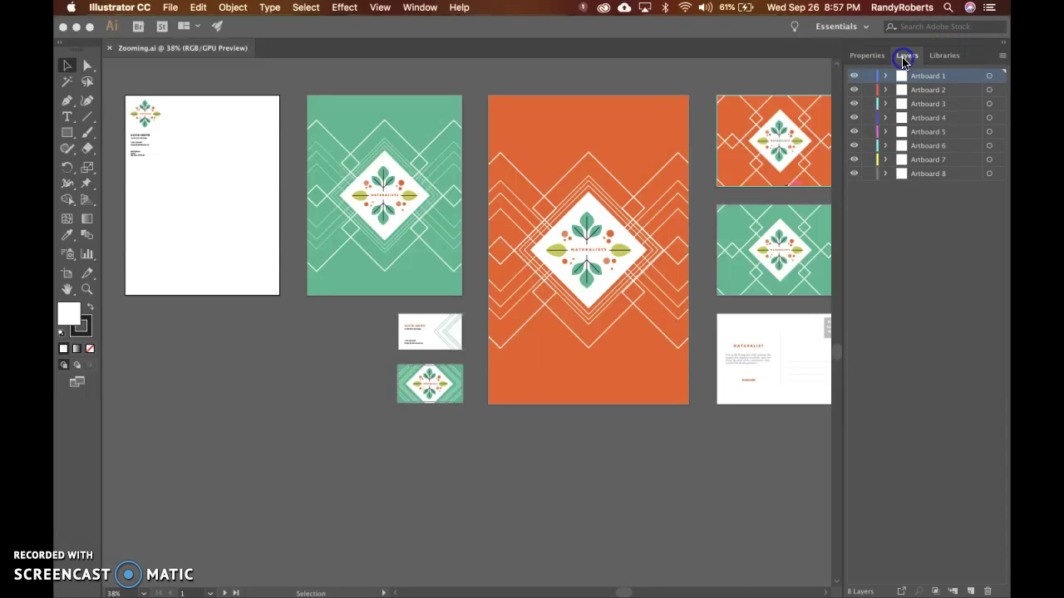
left_click(867, 56)
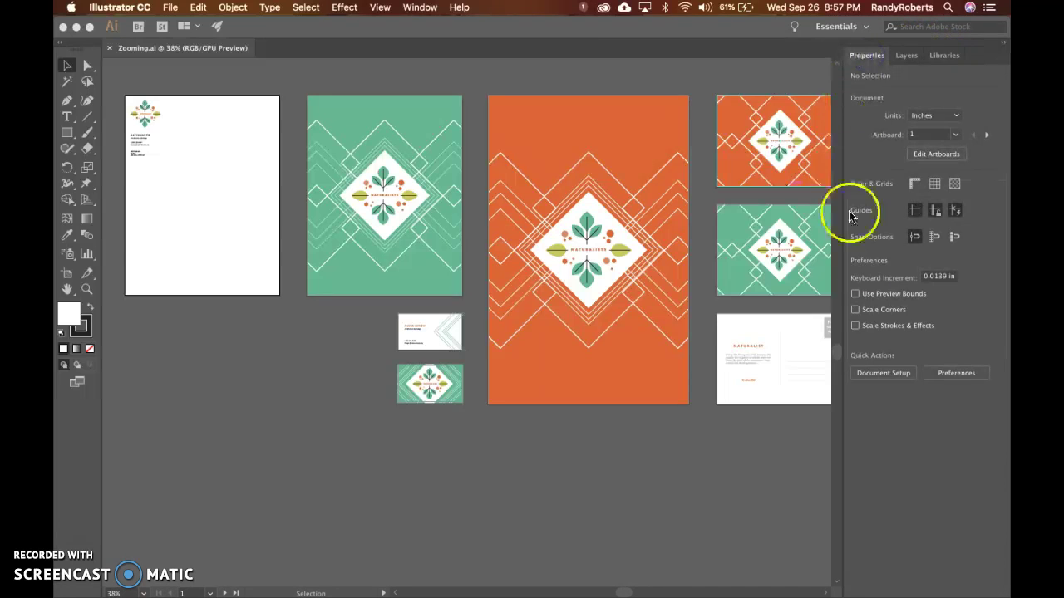
left_click(1005, 46)
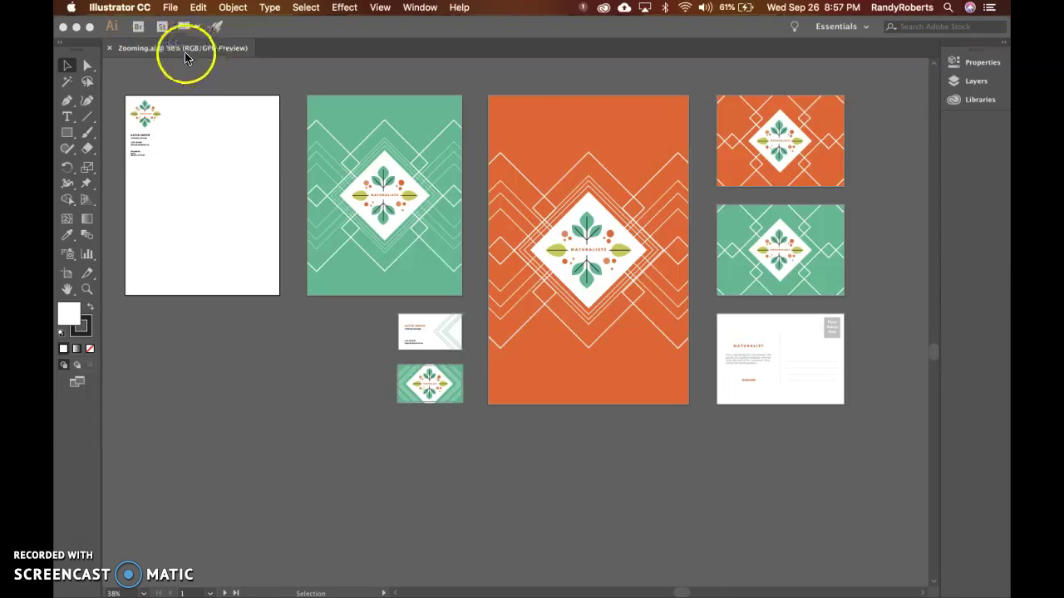
Open the file 02_01_navigation.ai from the Ch_02 folder.
left_click(171, 8)
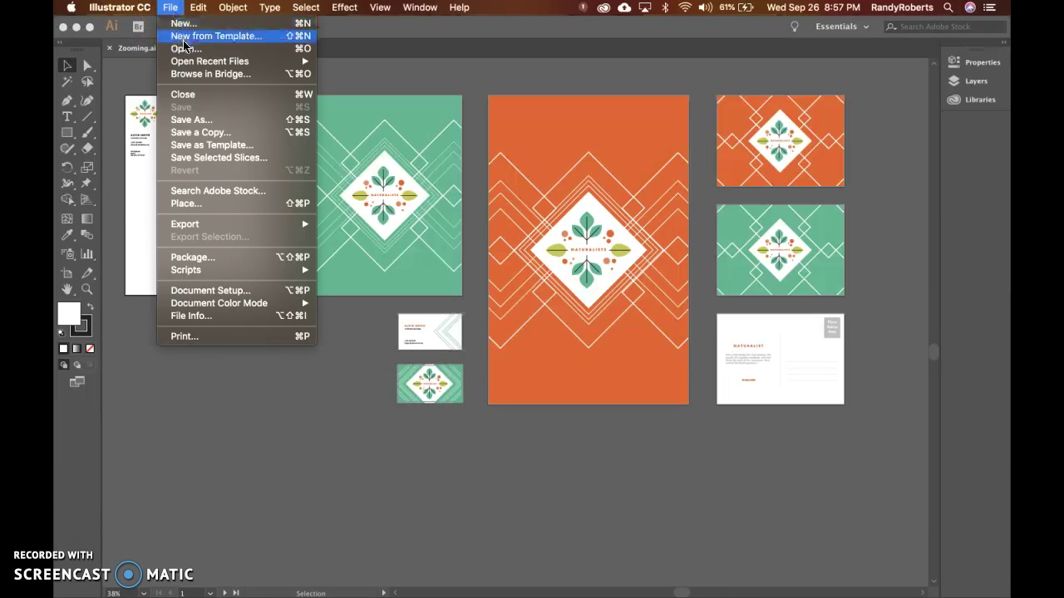
left_click(185, 48)
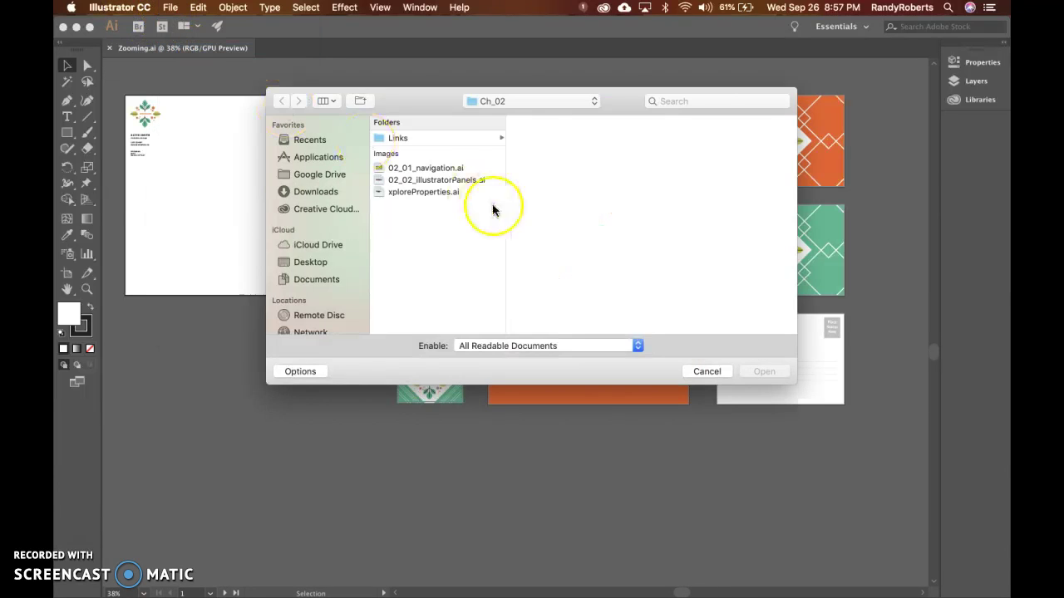
left_click(409, 170)
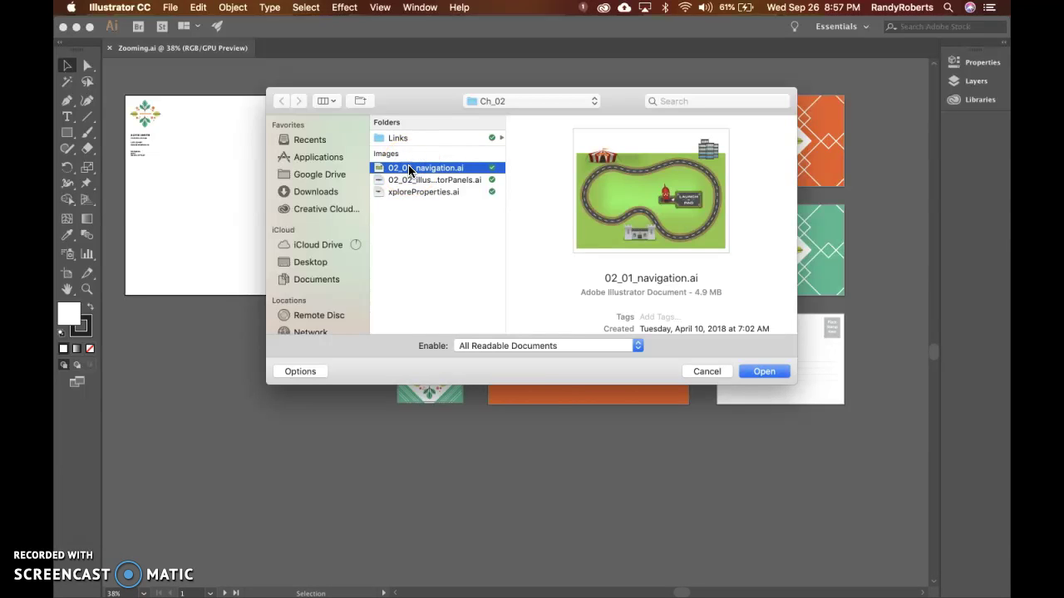
double_click(409, 169)
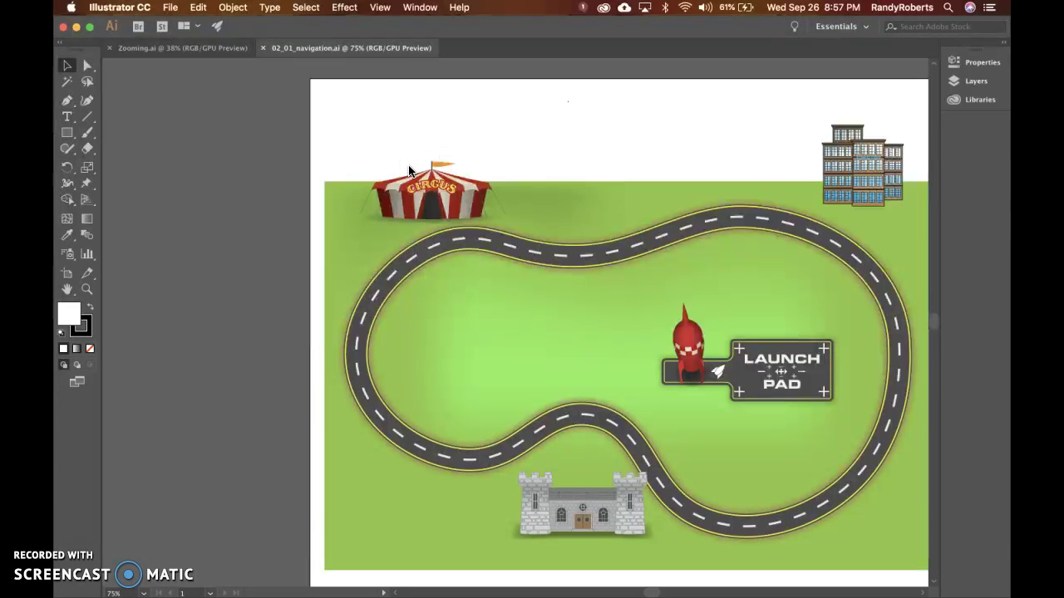
Switch back and forth between the Zooming.ai and 02_01_navigation.ai documents, and bring the full width of the navigation artboard into view.
left_click(308, 90)
left_click(204, 49)
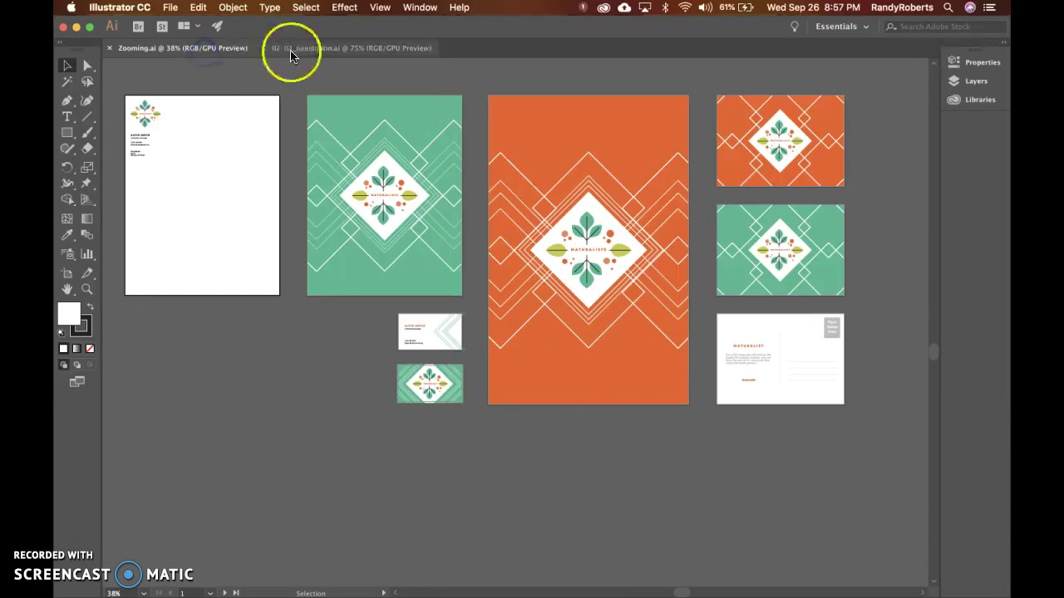
left_click(292, 50)
left_click(208, 48)
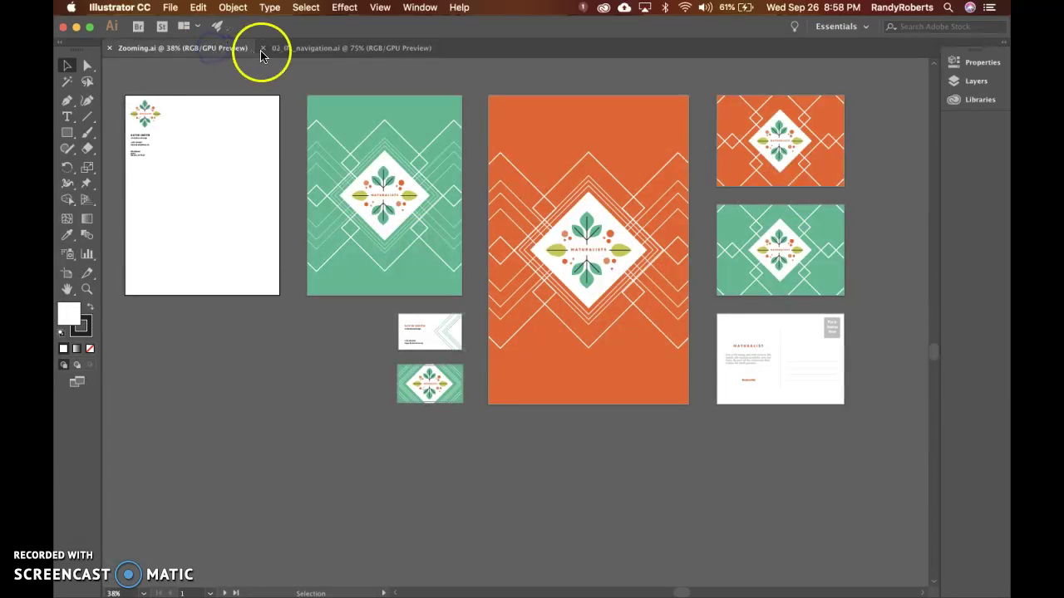
left_click(277, 50)
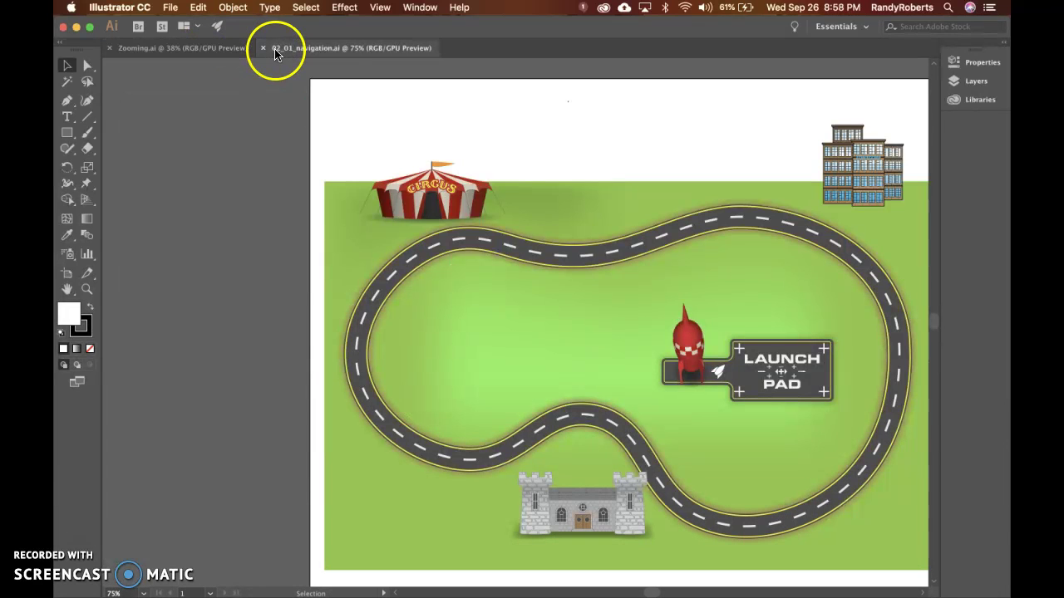
left_click(199, 56)
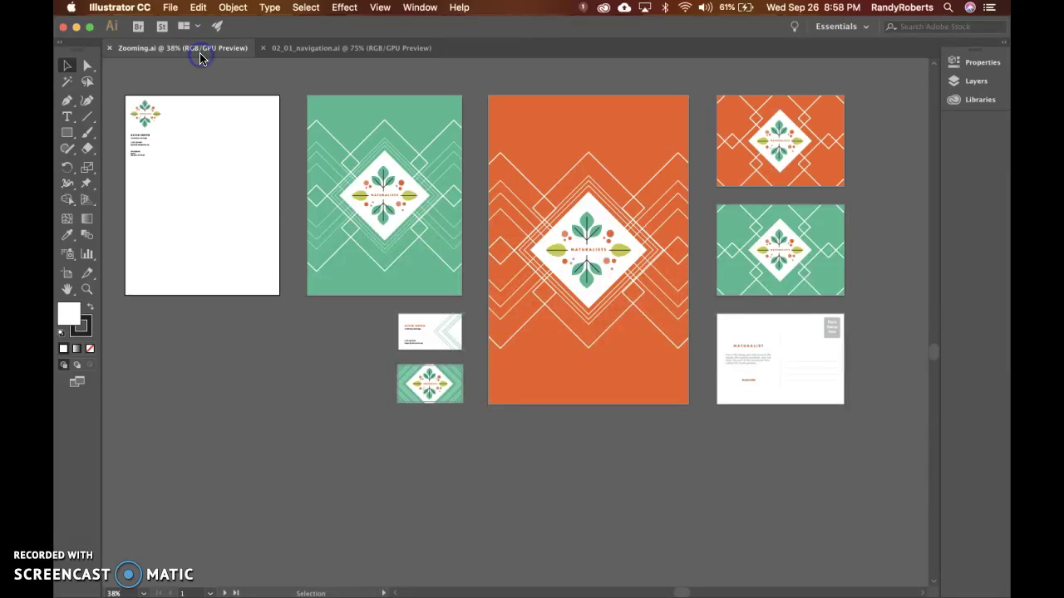
left_click(357, 52)
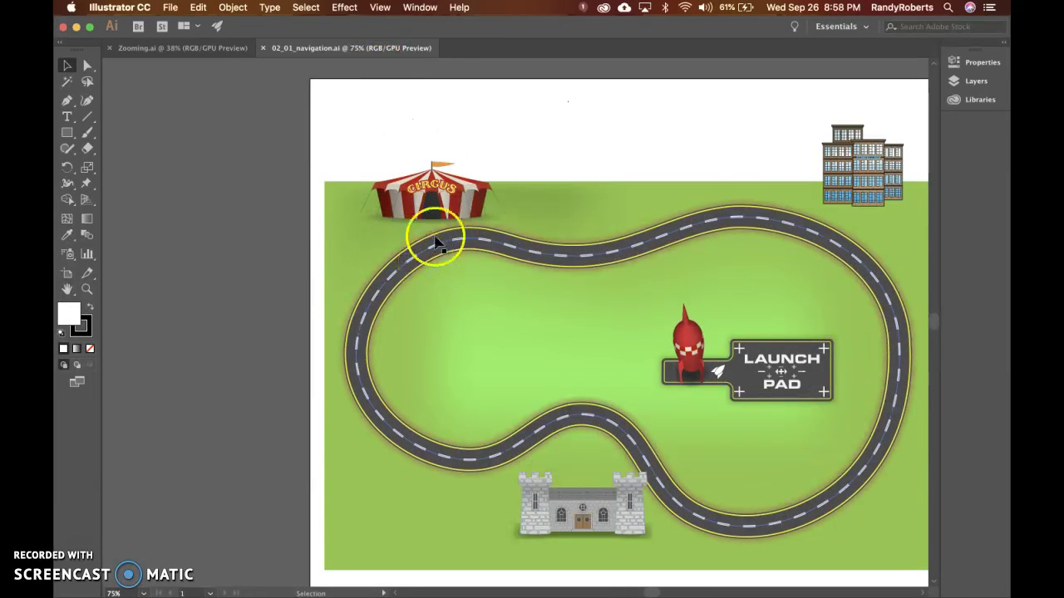
scroll(250, 171, "right", 5)
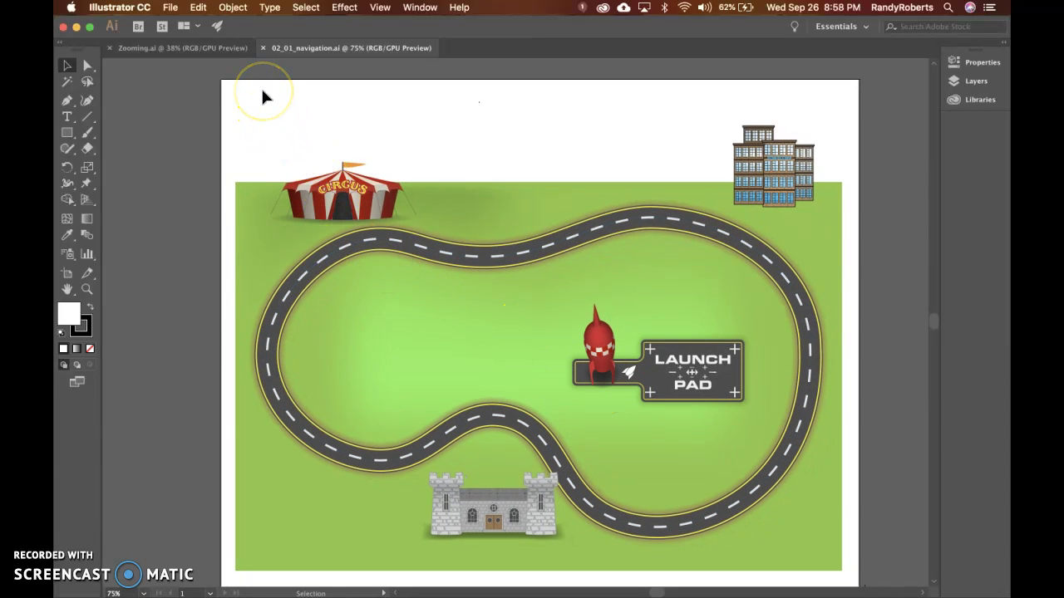
Return to Zooming.ai and examine the orange, green and white postcard artboards up close.
left_click(159, 51)
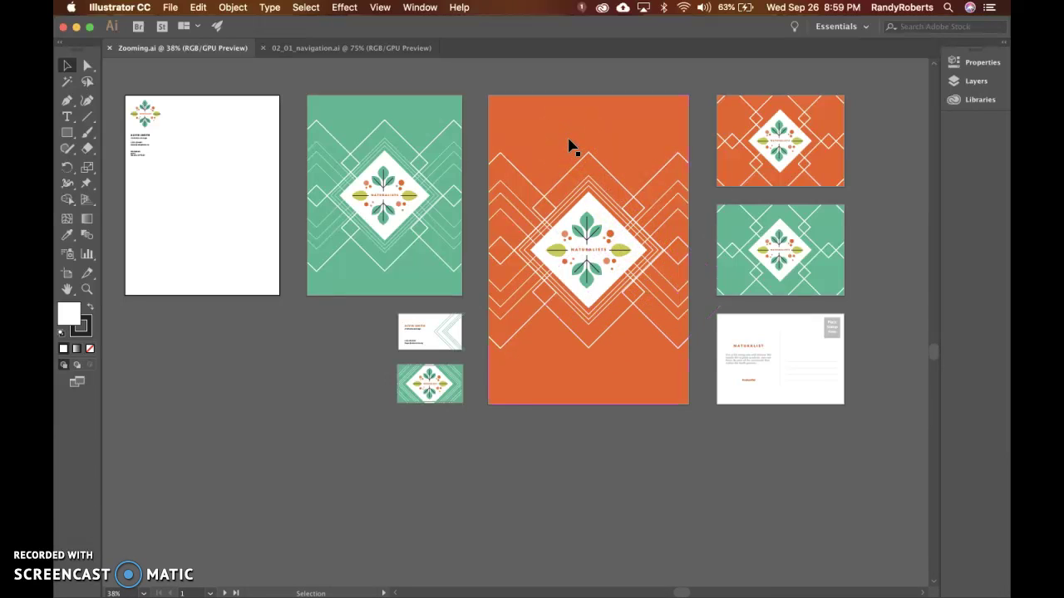
scroll(773, 357, "up", 5)
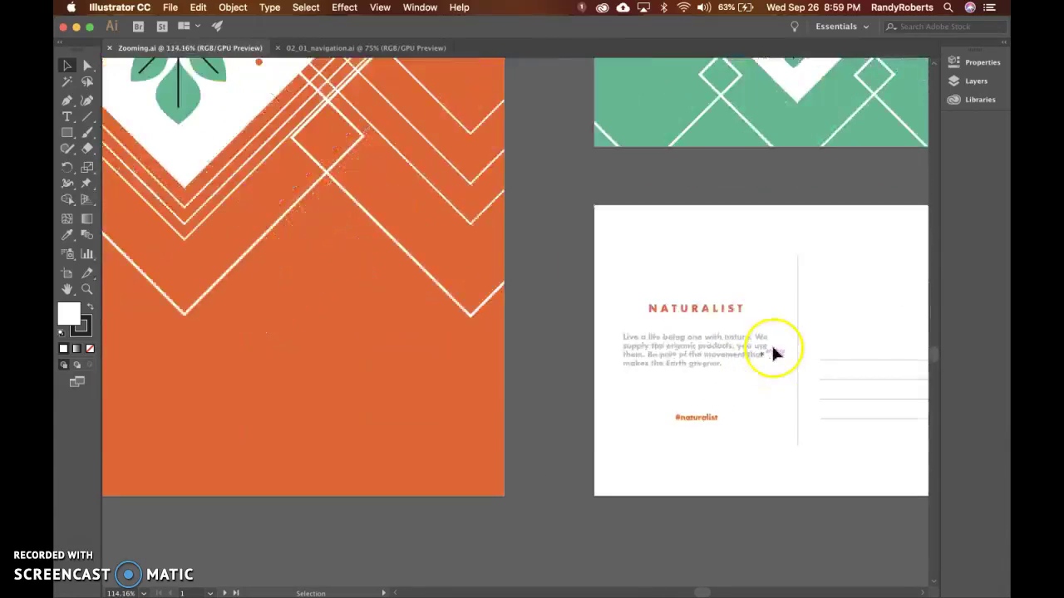
scroll(772, 326, "right", 5)
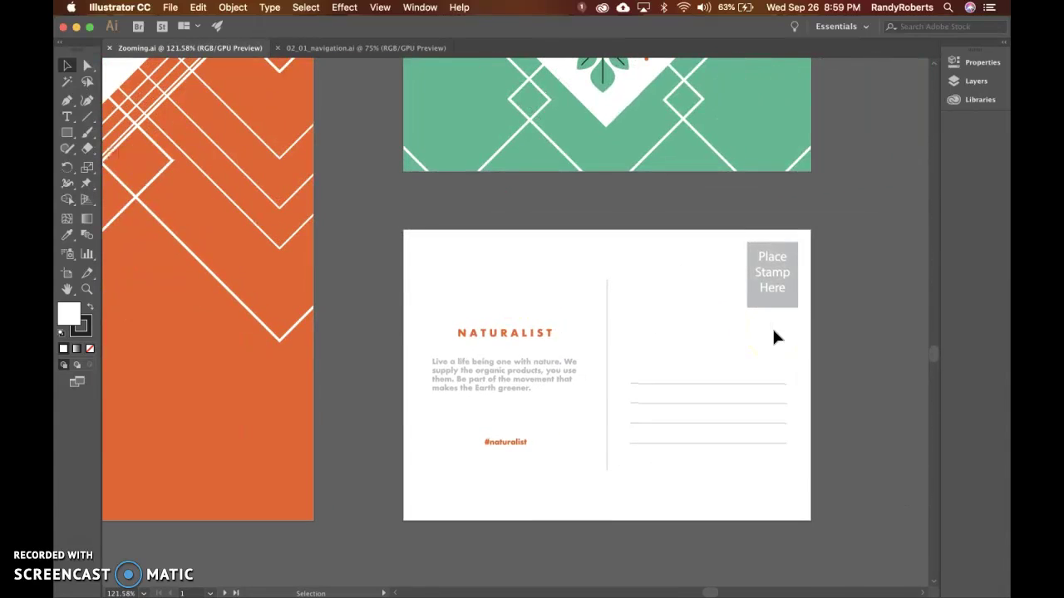
scroll(773, 331, "down", 4)
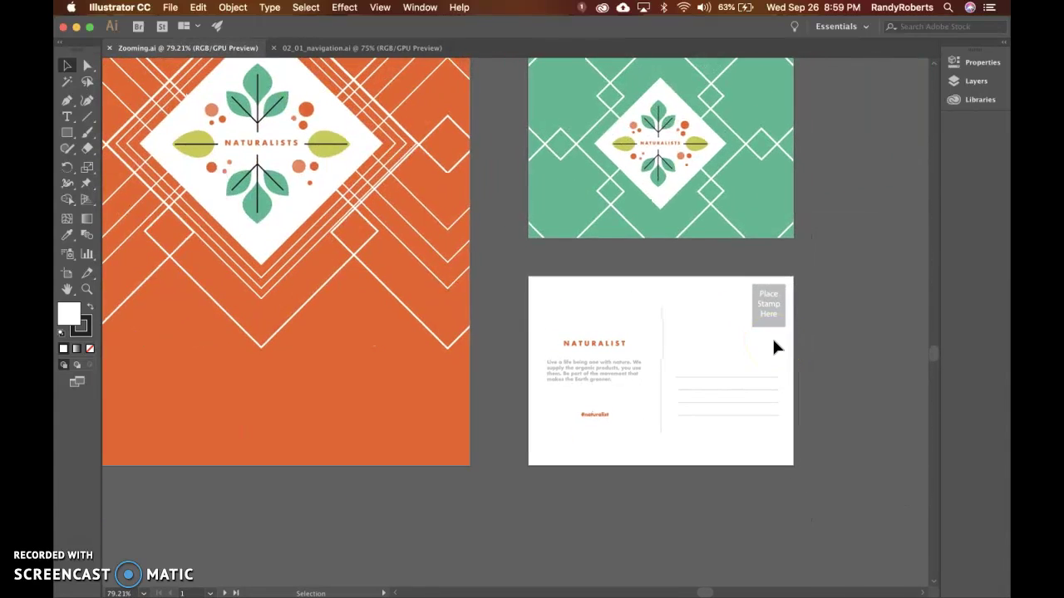
scroll(773, 348, "up", 8)
left_click(689, 198)
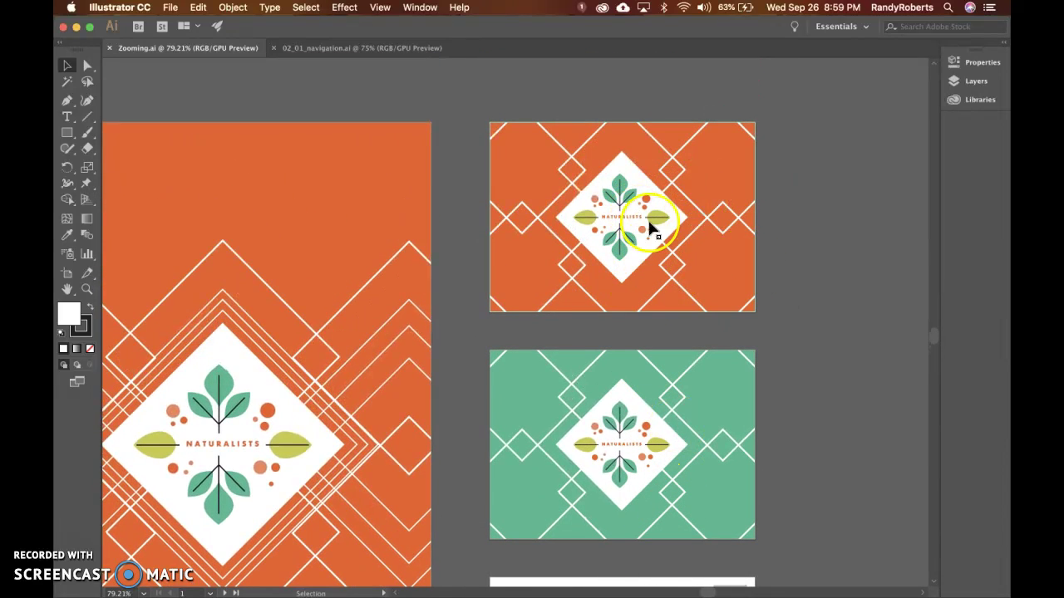
scroll(653, 191, "down", 10)
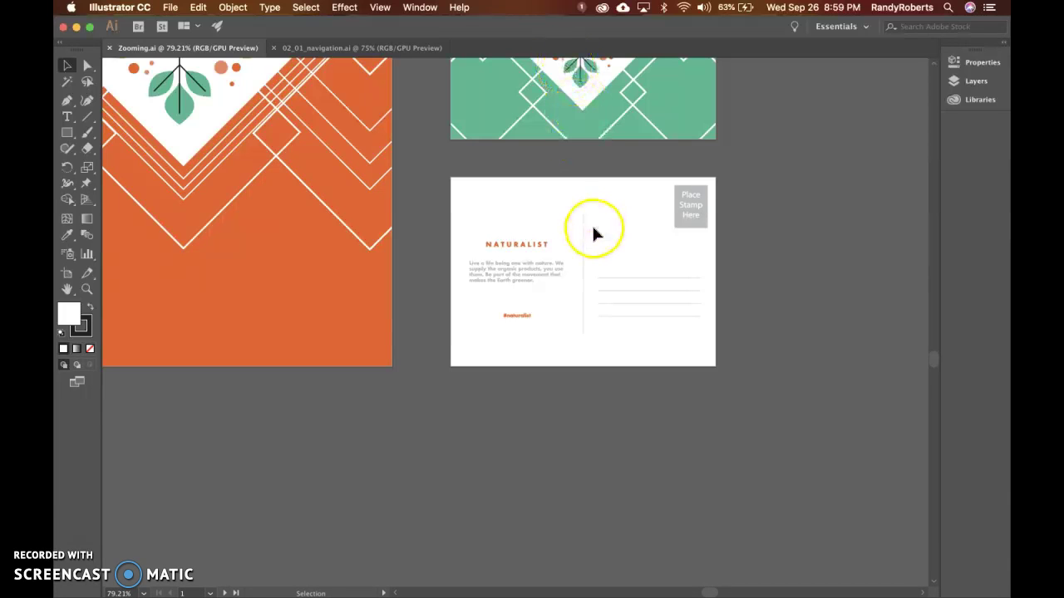
scroll(593, 223, "up", 1)
scroll(593, 223, "up", 6)
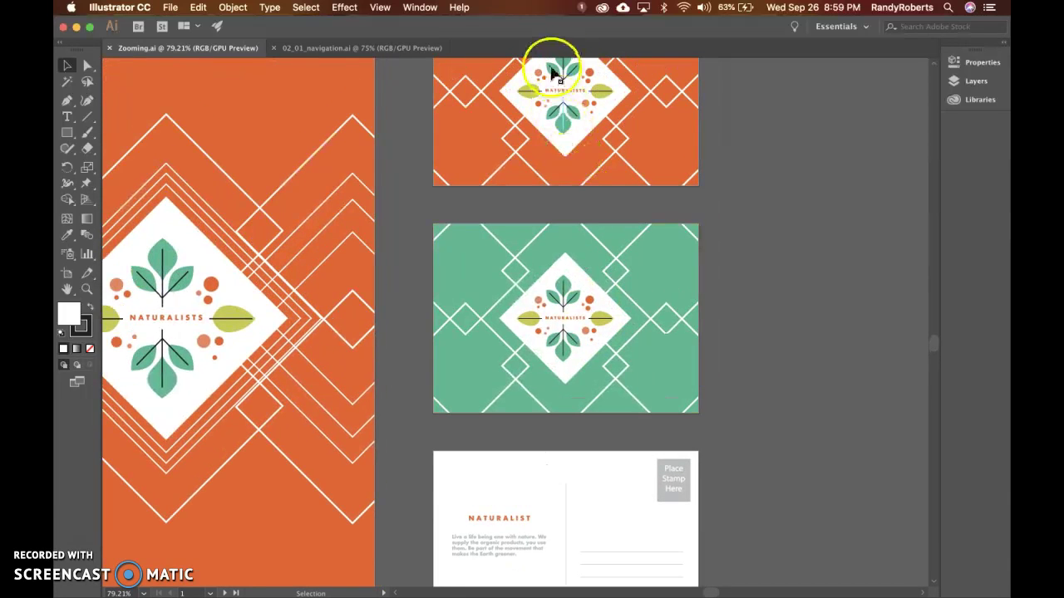
scroll(589, 238, "down", 5)
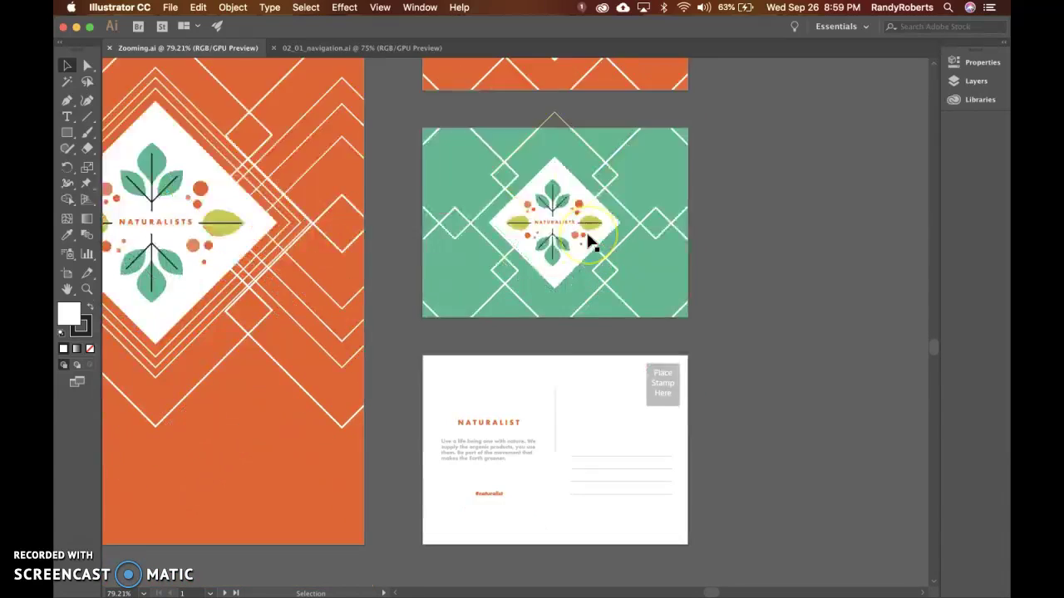
Examine the two business card artboards up close, and return to an overview of all artboards.
scroll(548, 380, "left", 4)
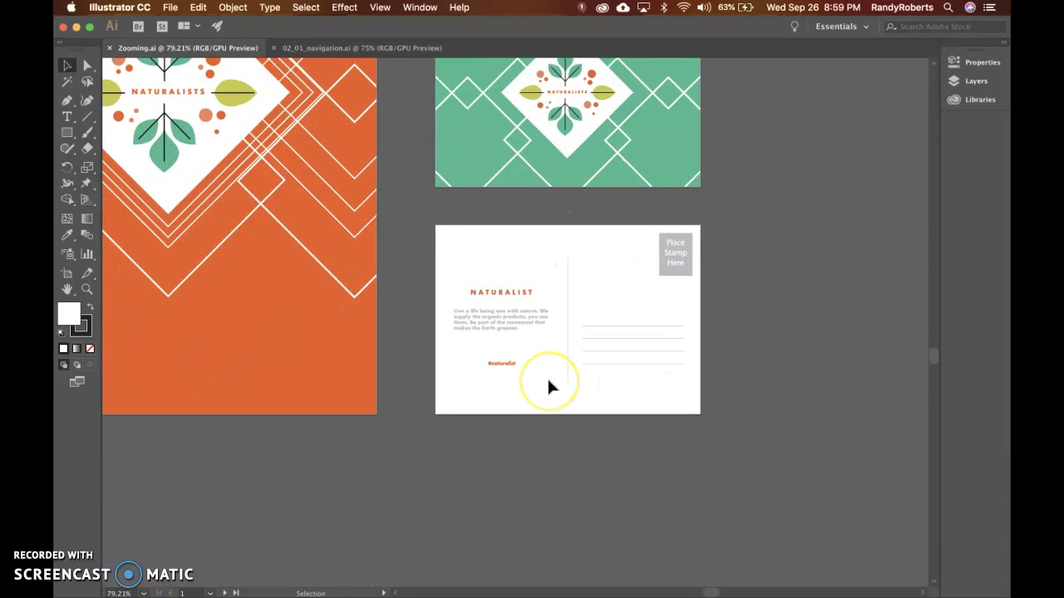
scroll(548, 385, "left", 10)
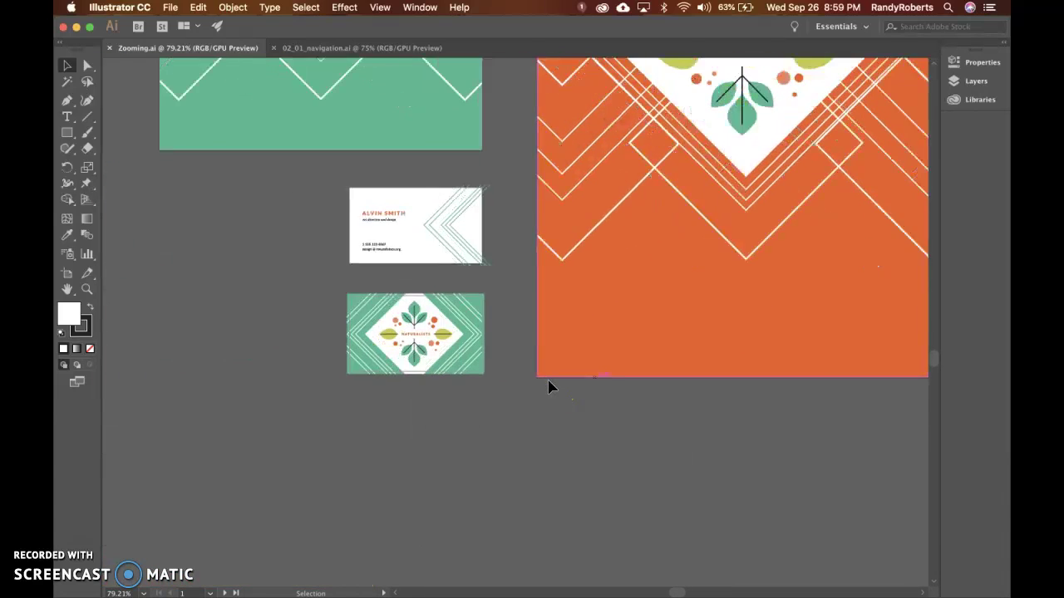
scroll(409, 304, "up", 3)
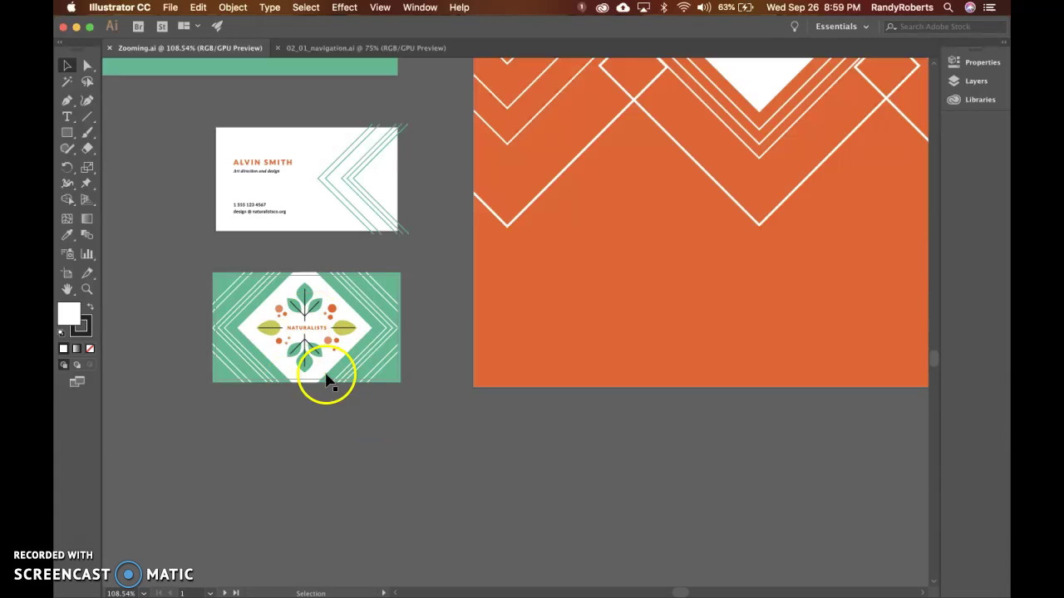
scroll(330, 355, "down", 5)
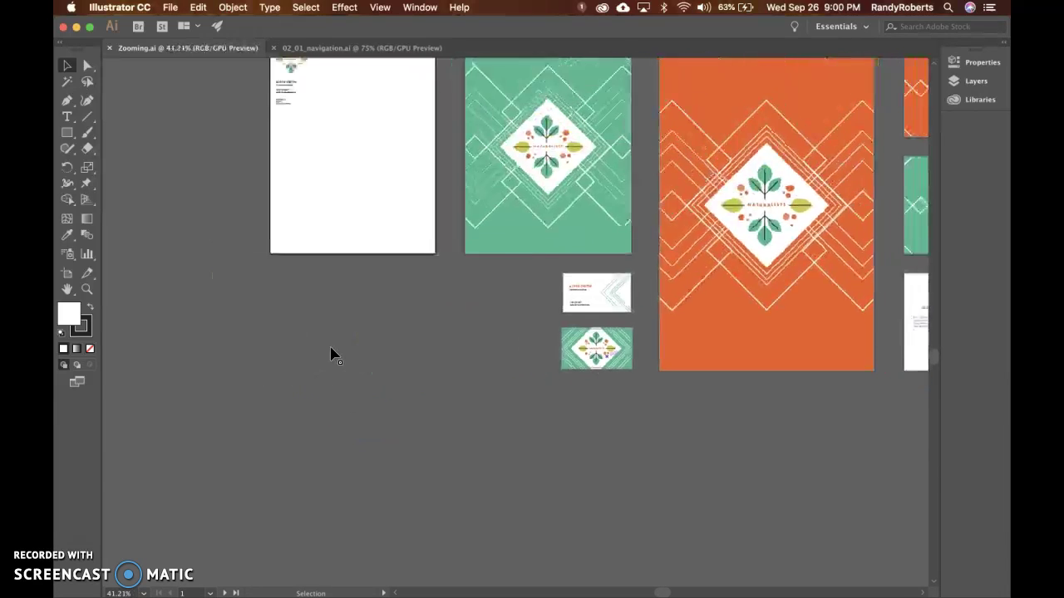
scroll(331, 355, "right", 5)
scroll(330, 355, "up", 2)
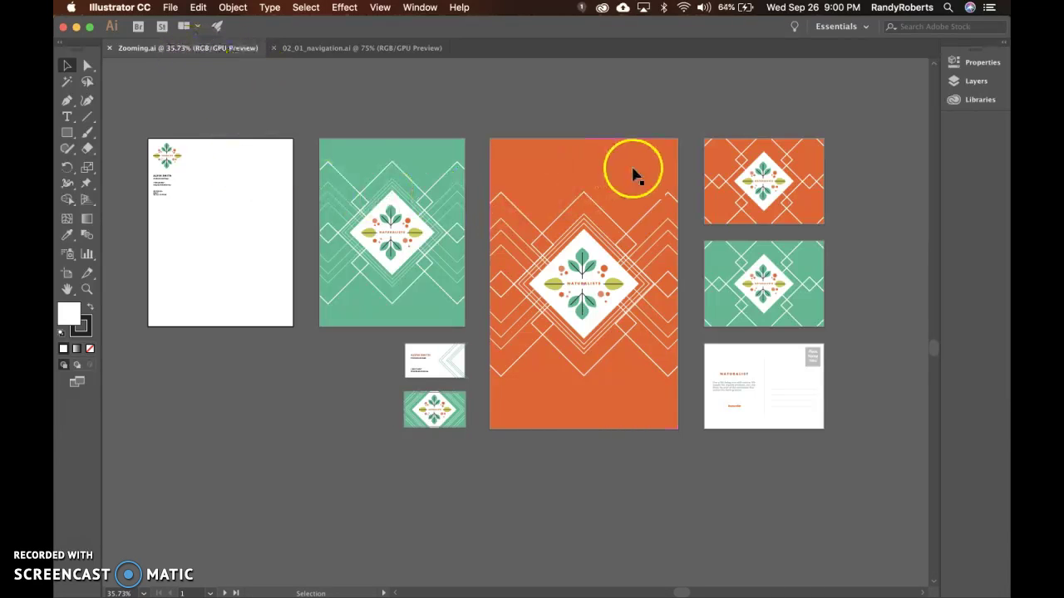
Check the 02_01_navigation.ai document briefly and return to Zooming.ai.
left_click(166, 51)
left_click(319, 50)
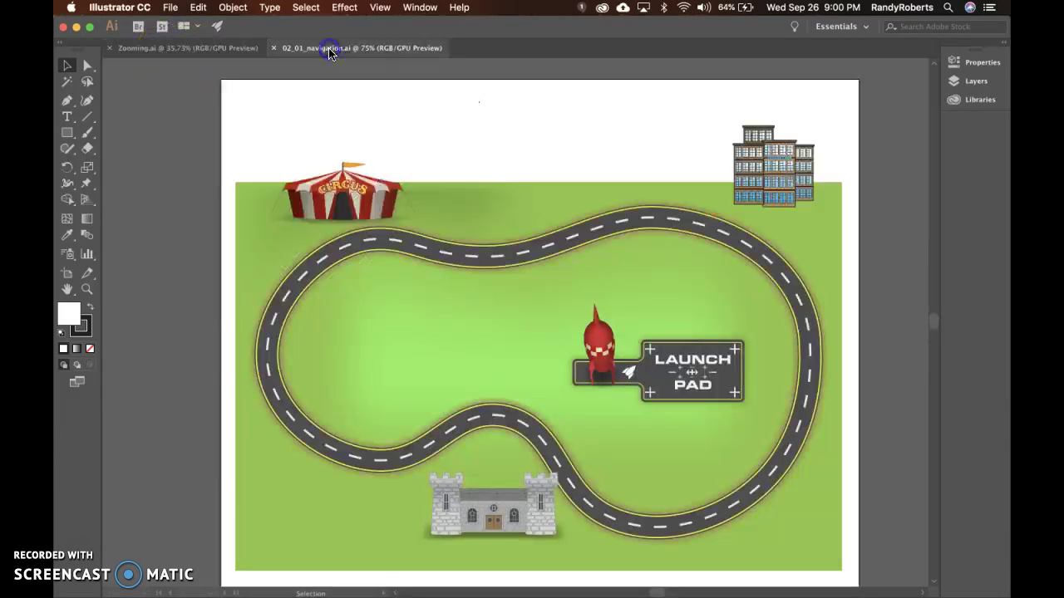
left_click(176, 50)
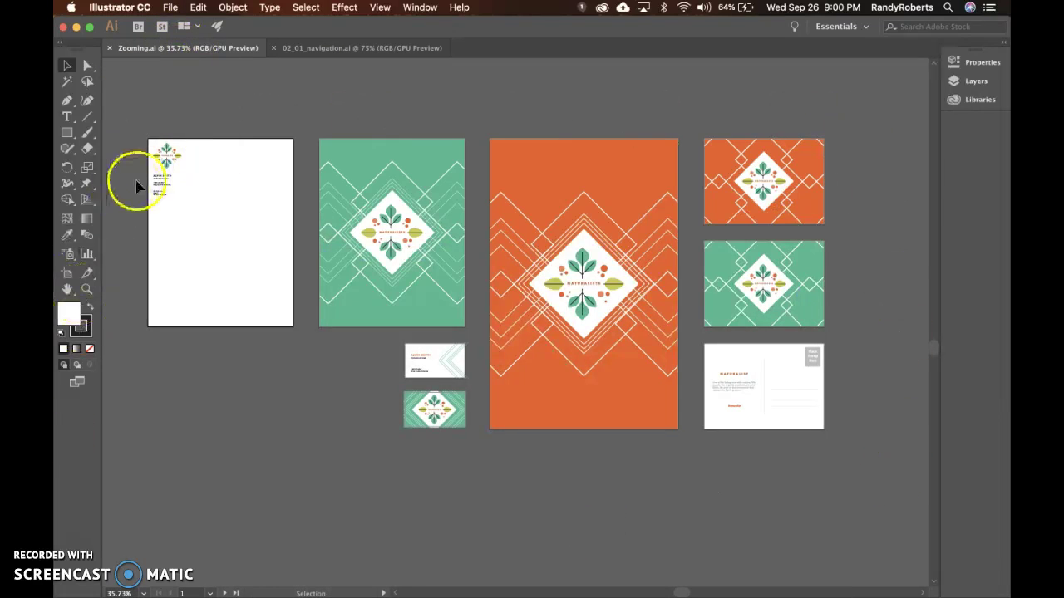
Magnify the postcard artboards to about 130%, and fit all artboards in the window.
scroll(772, 363, "up", 5)
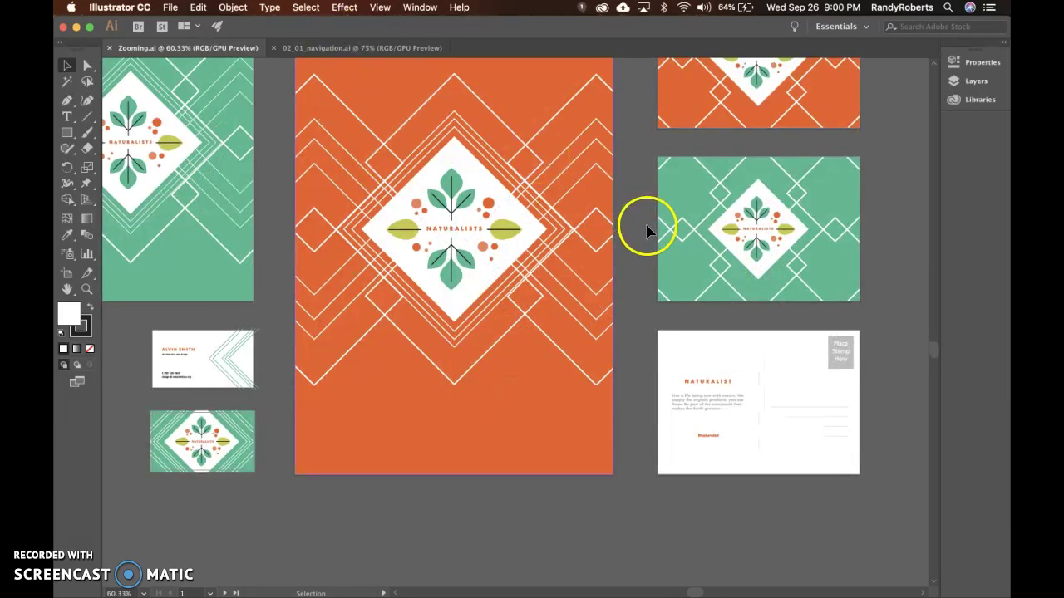
scroll(648, 228, "up", 5)
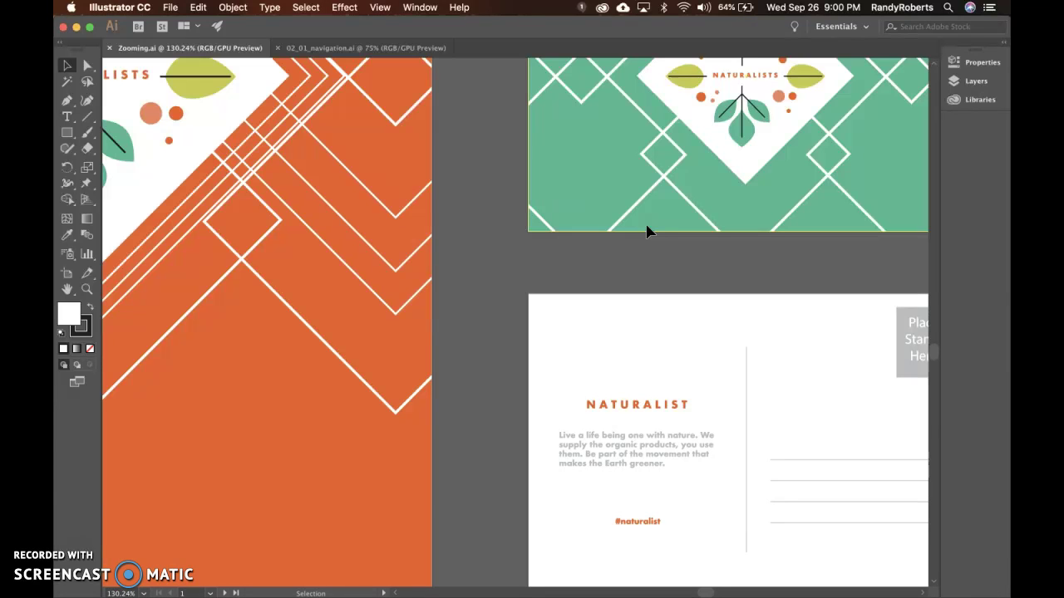
left_click(379, 8)
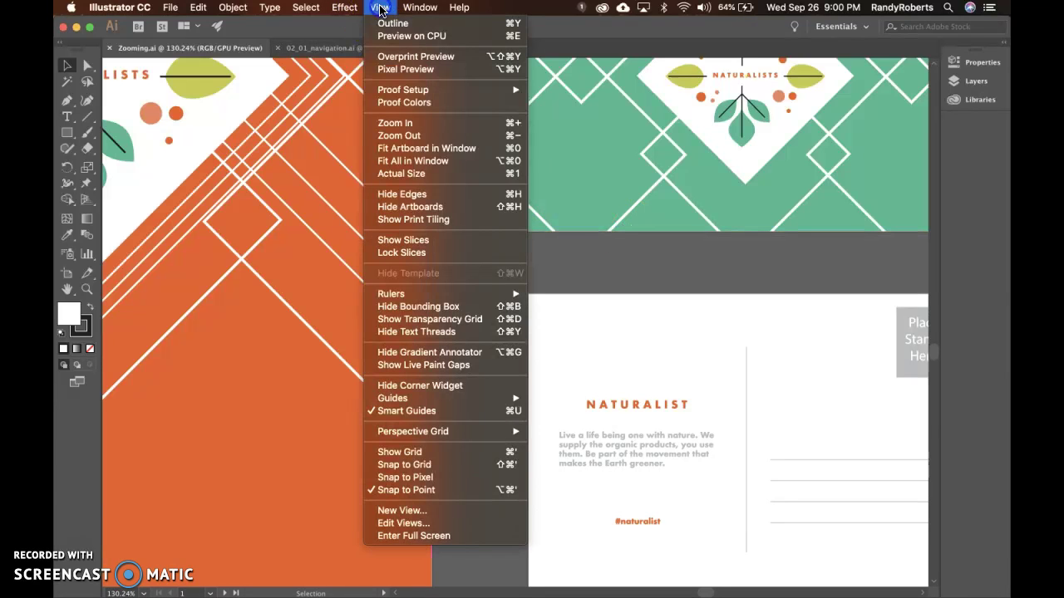
left_click(440, 168)
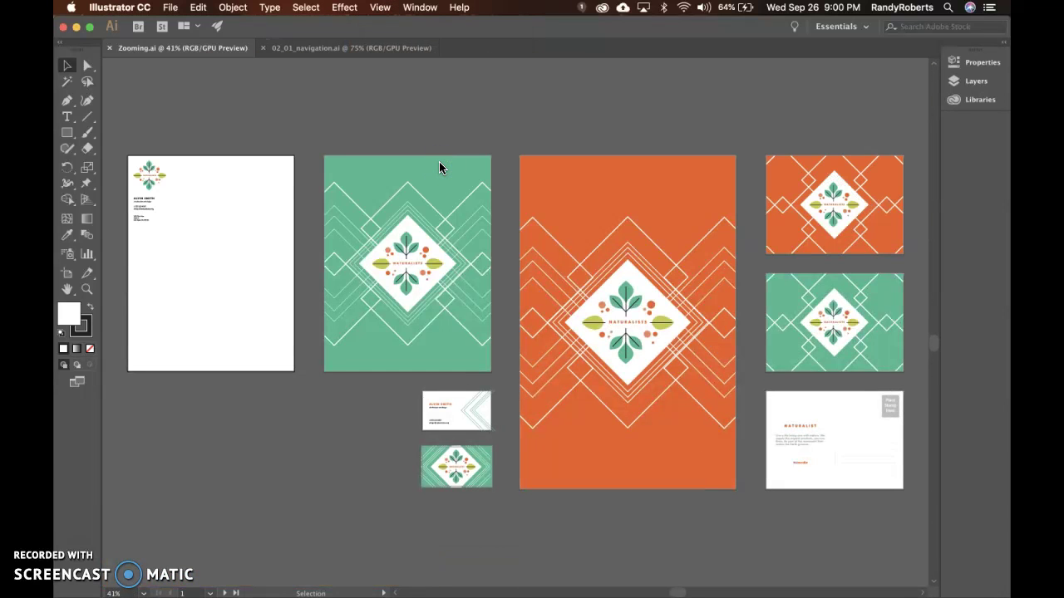
Alternate the active artboard between the white business card and the green page above it, and fit all artboards in the window.
left_click(458, 404)
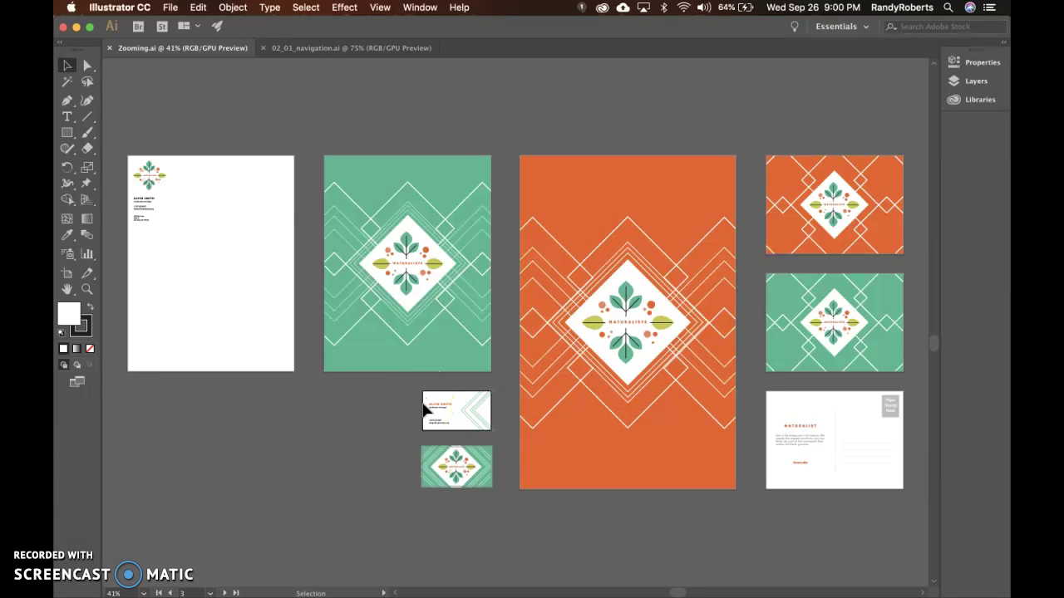
scroll(423, 407, "up", 3)
scroll(452, 404, "up", 4)
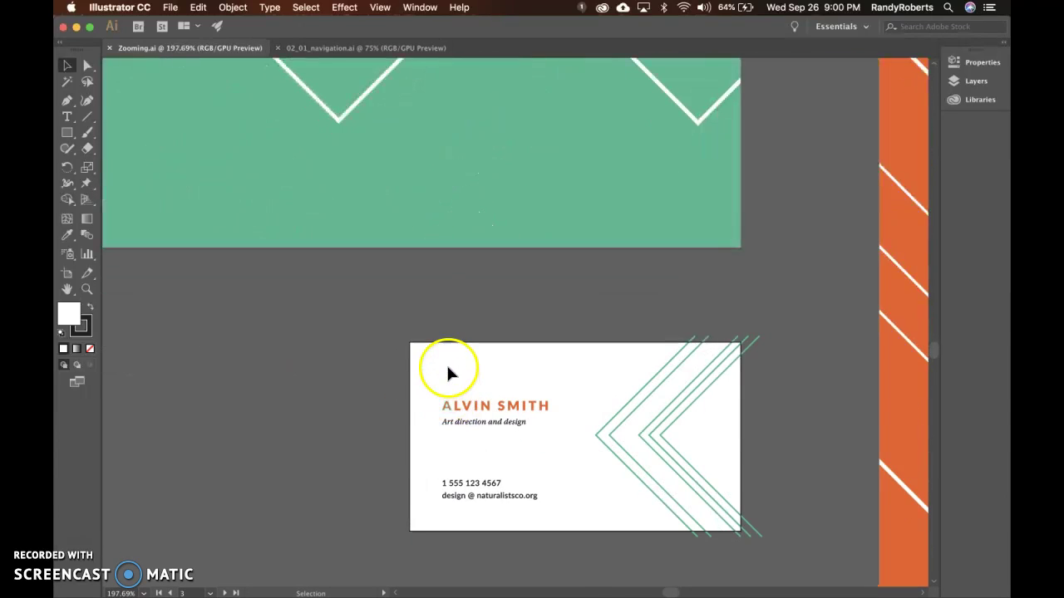
left_click(391, 191)
left_click(434, 356)
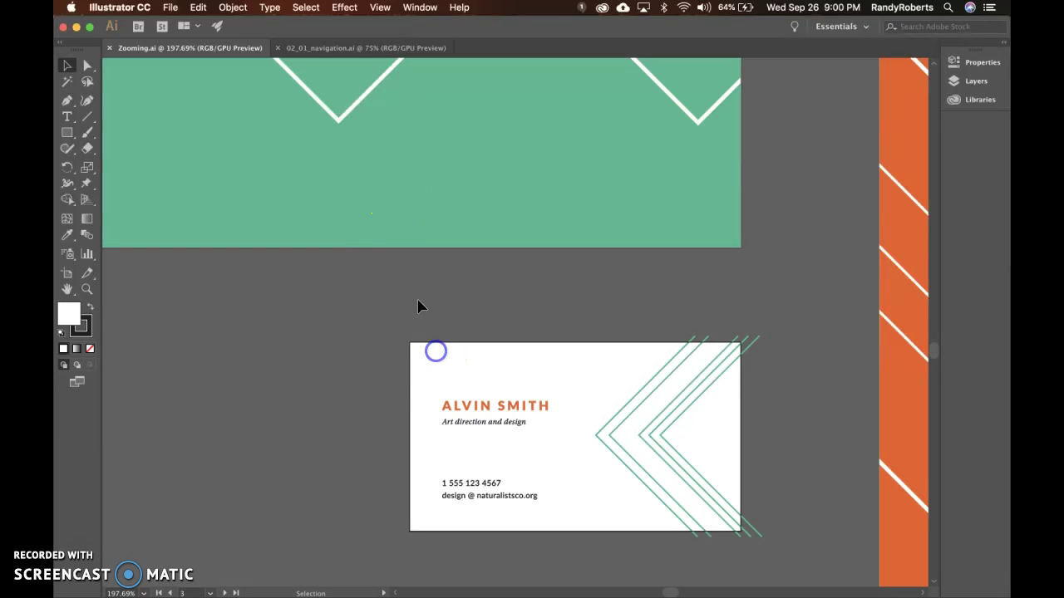
left_click(398, 233)
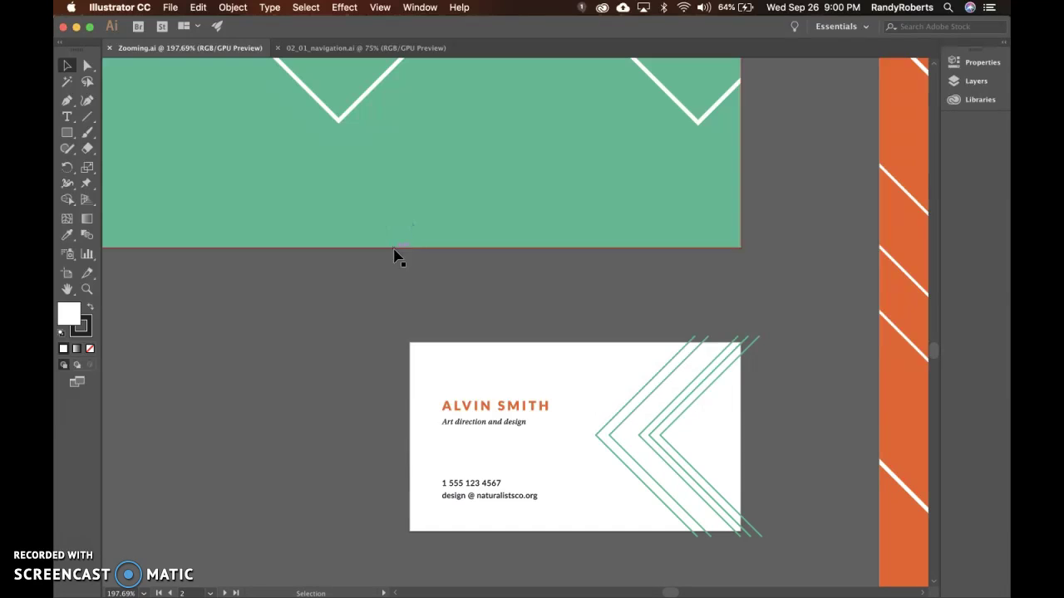
left_click(387, 6)
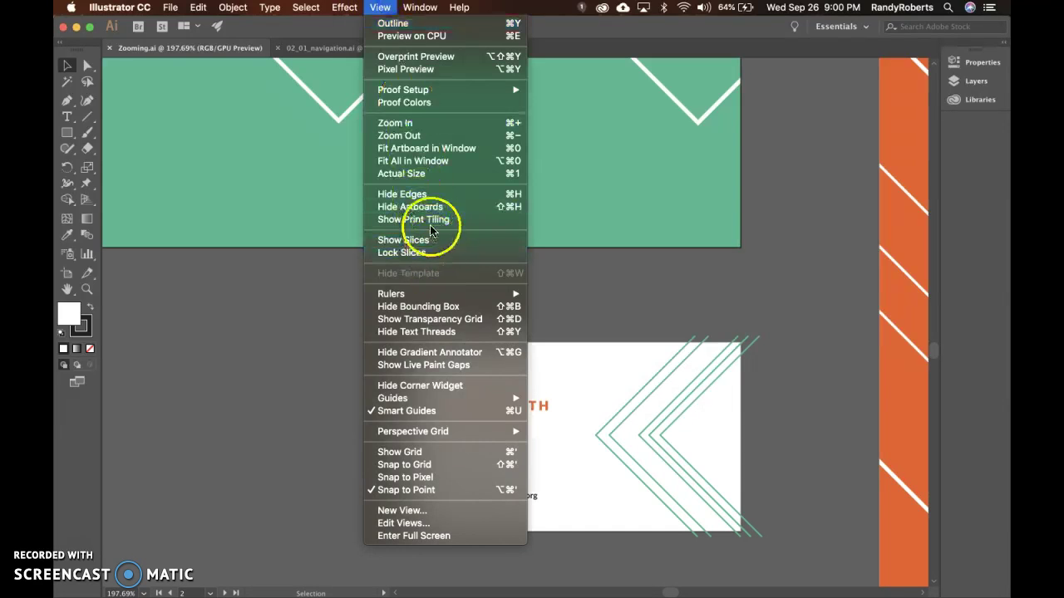
left_click(426, 160)
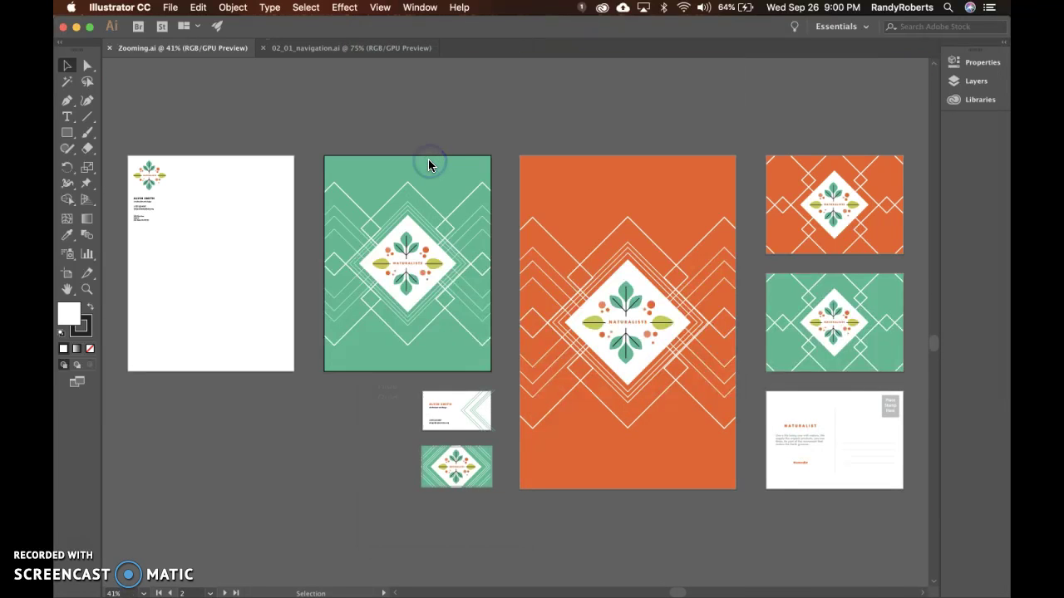
Select the green business card artwork, and fit its artboard in the window.
left_click(443, 459)
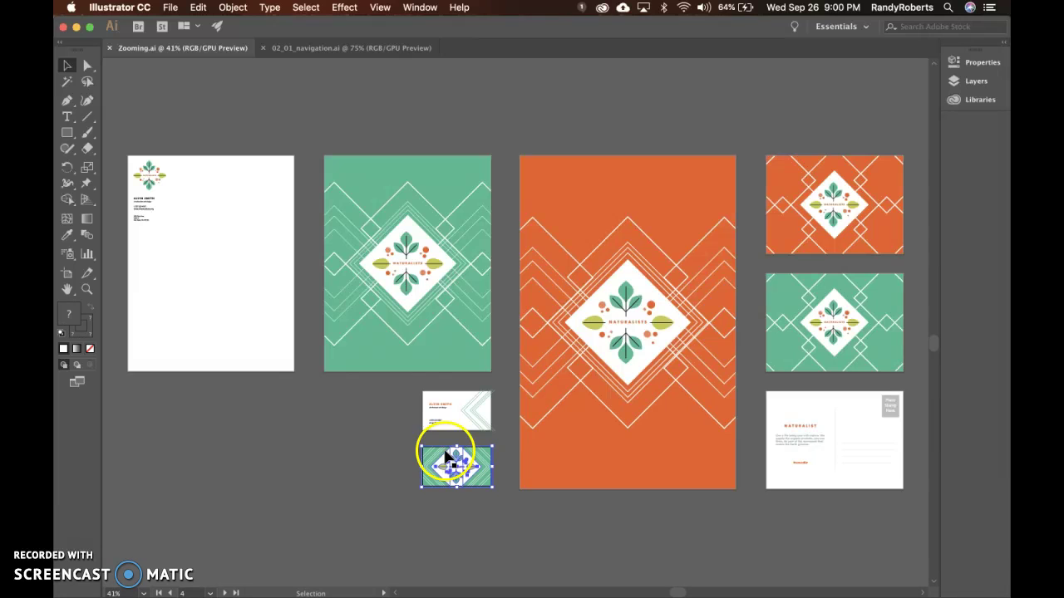
left_click(379, 8)
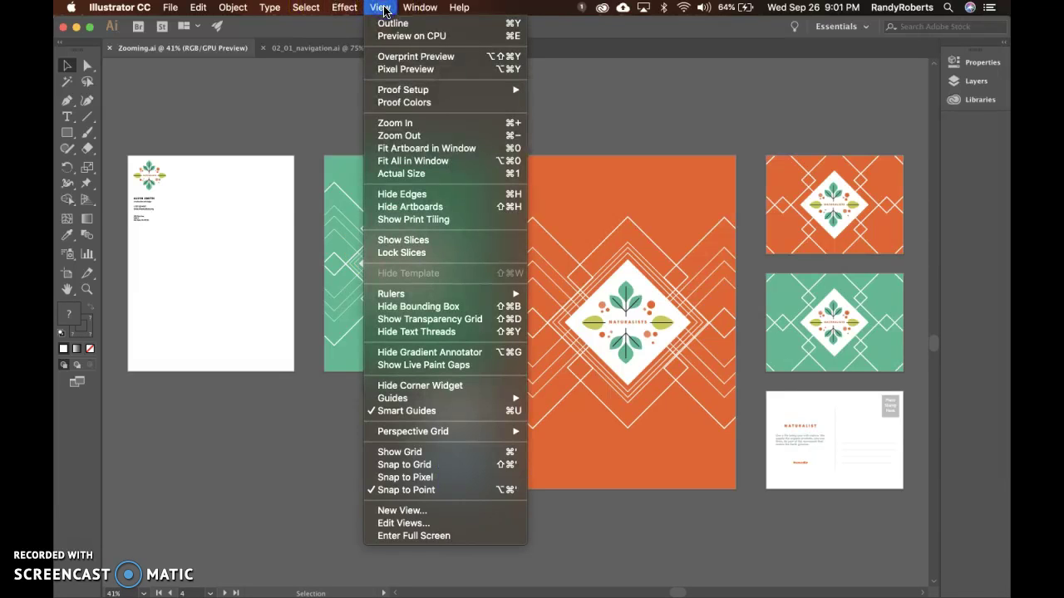
left_click(422, 148)
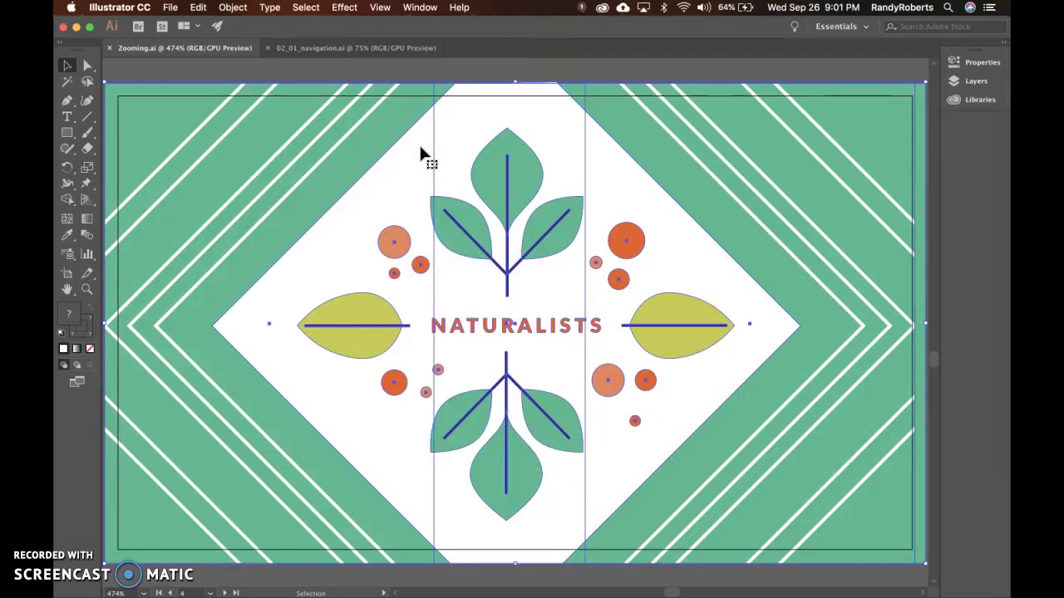
Zoom out and refit the green business card's artboard in the window, then zoom out to about 34% to show all artboards.
scroll(420, 152, "down", 5)
scroll(421, 152, "down", 3)
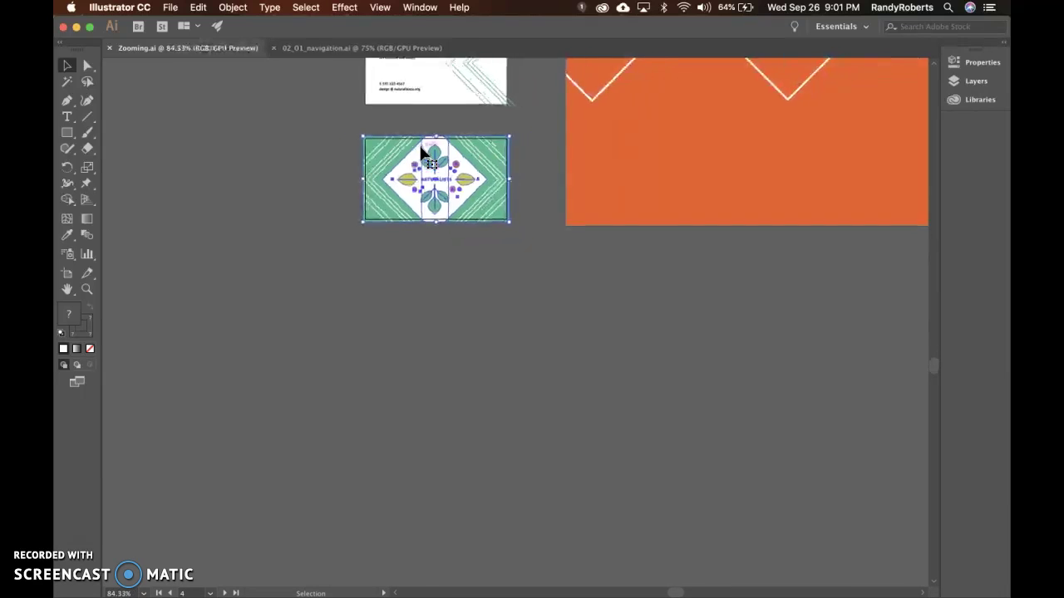
left_click(380, 7)
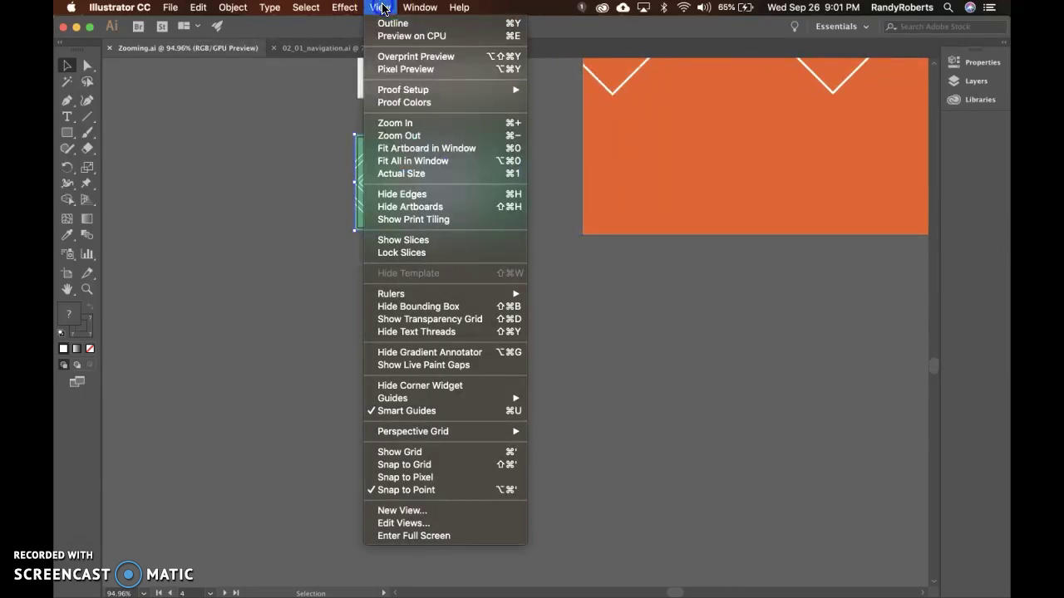
left_click(416, 147)
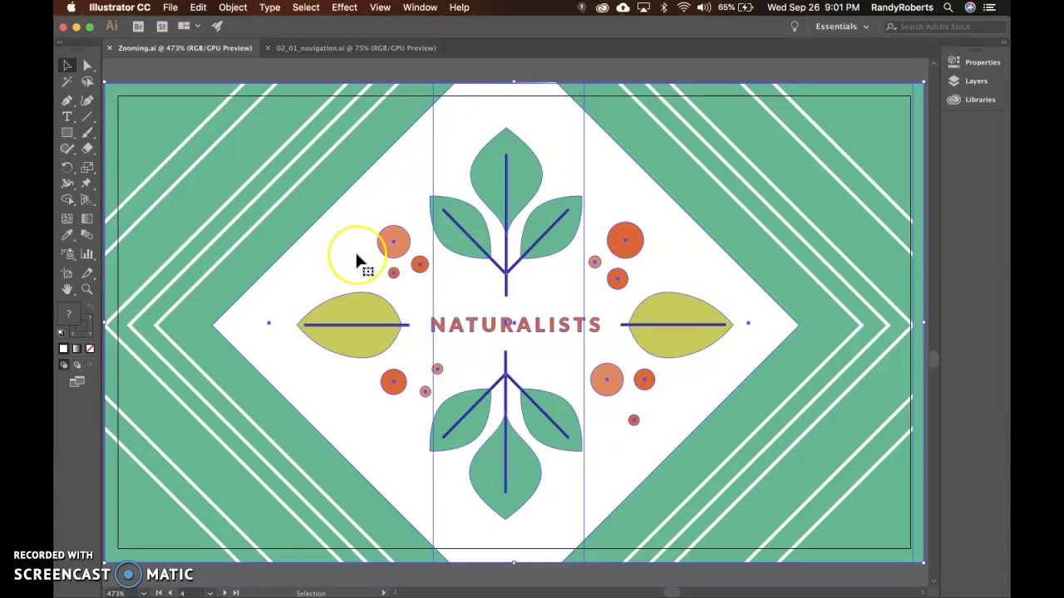
scroll(355, 256, "down", 10)
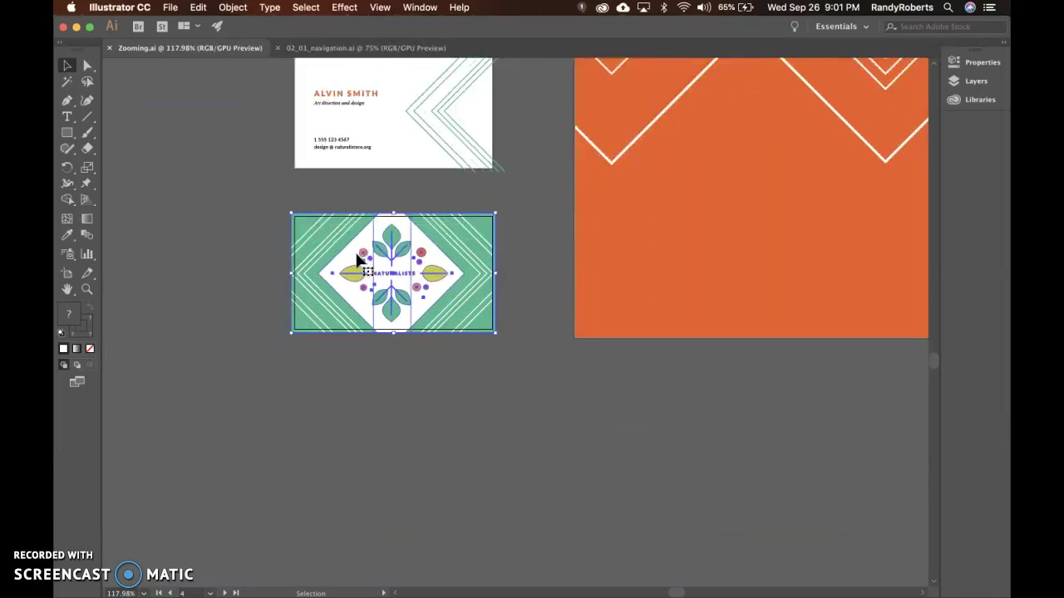
scroll(356, 260, "down", 3)
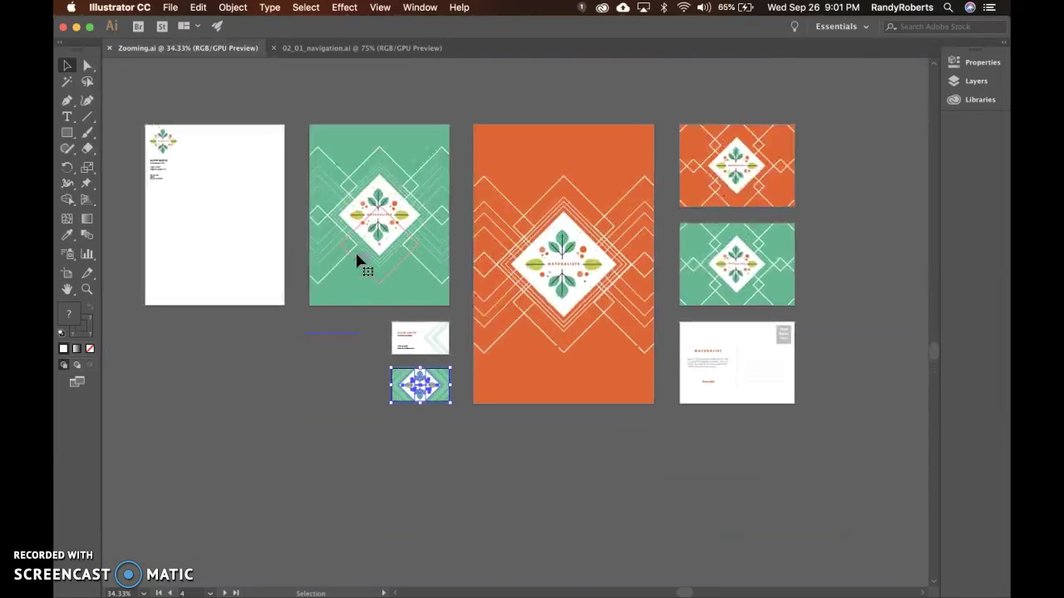
Magnify the large orange artboard to about 95.5%, and fit all artboards in the window.
left_click(383, 7)
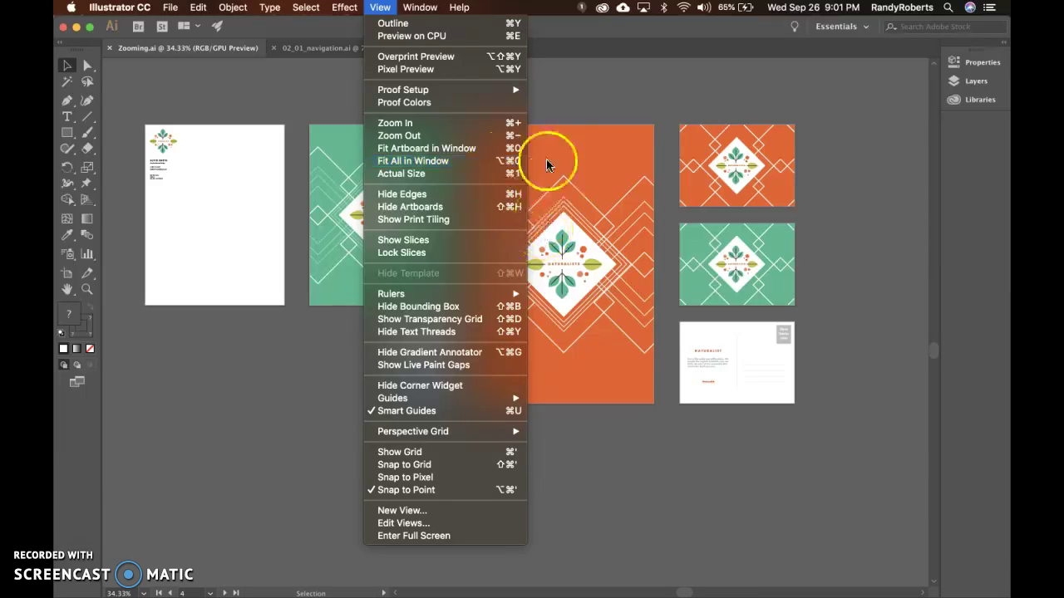
left_click(605, 53)
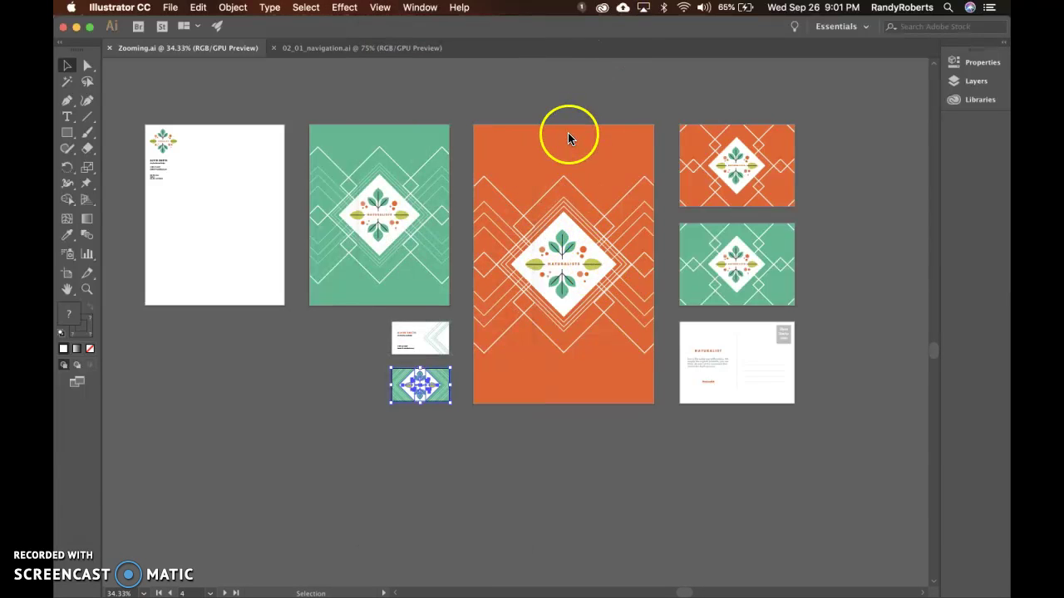
left_click(631, 264, "super")
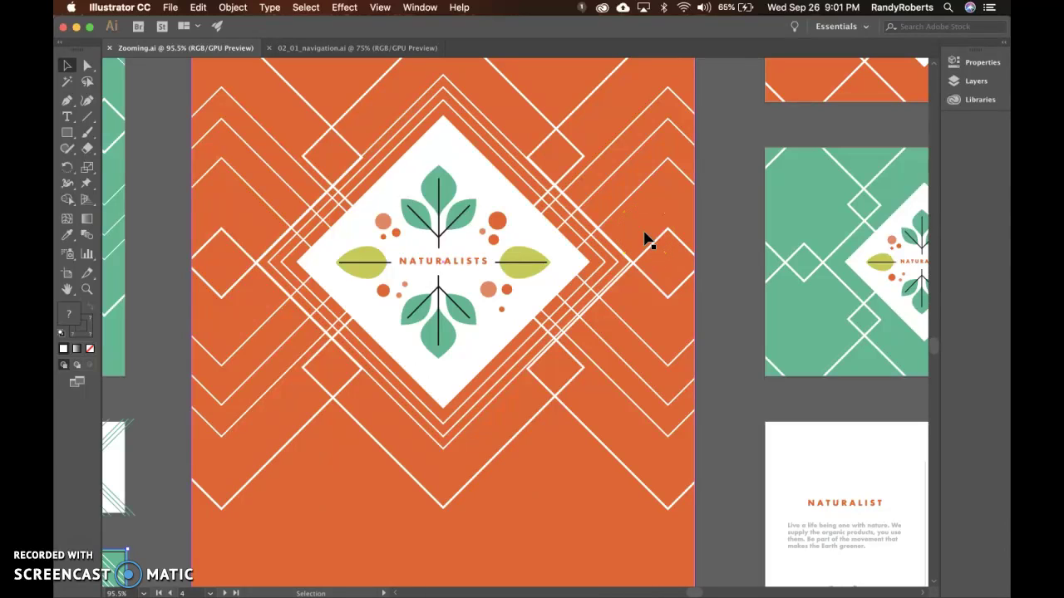
key("super+alt+0")
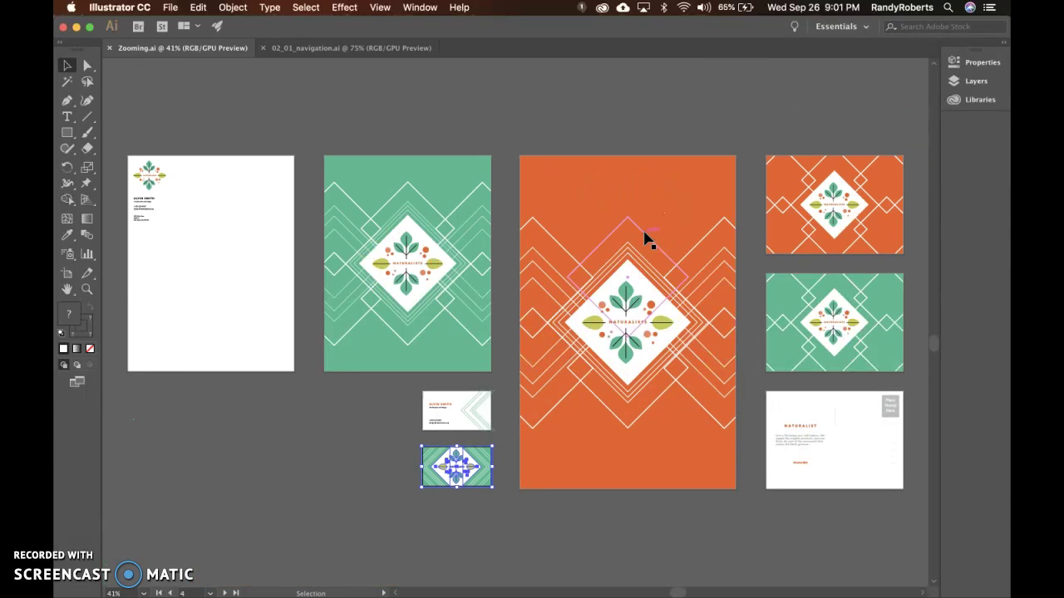
Make the large green page the active artboard, and fit it in the window.
left_click(392, 162)
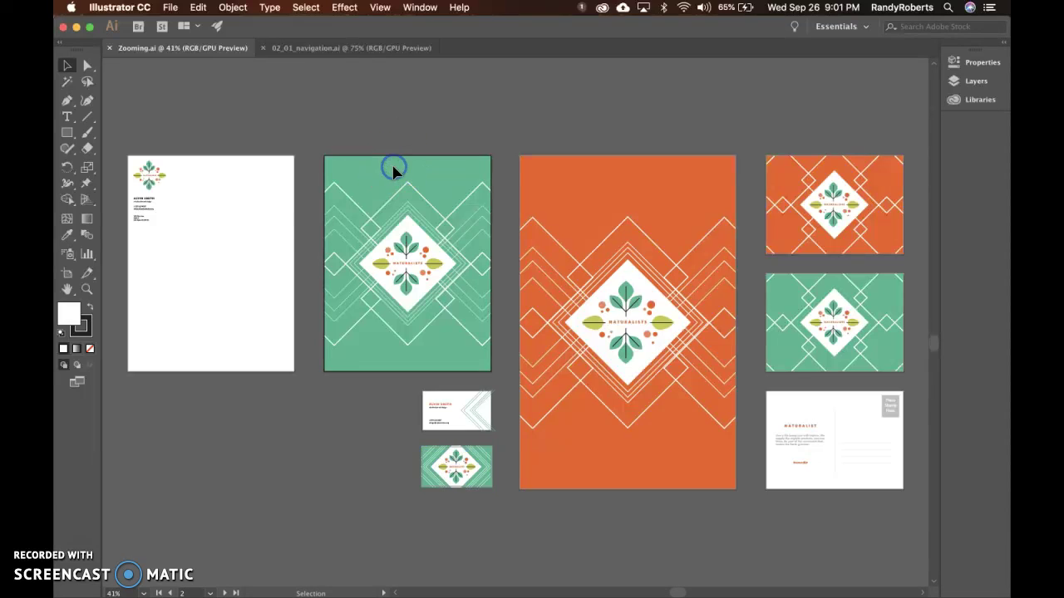
left_click(380, 7)
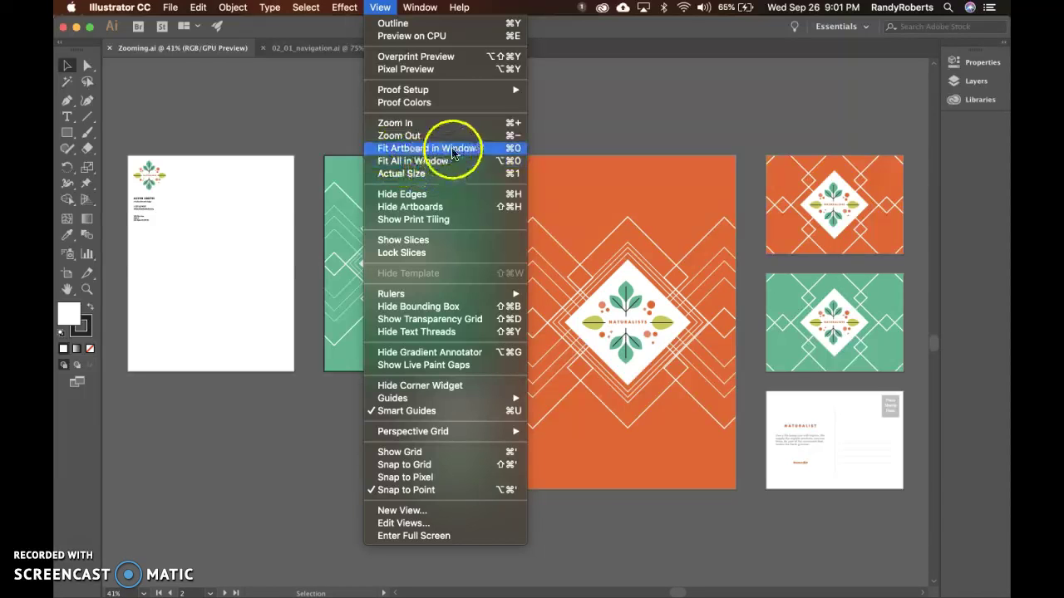
left_click(574, 119)
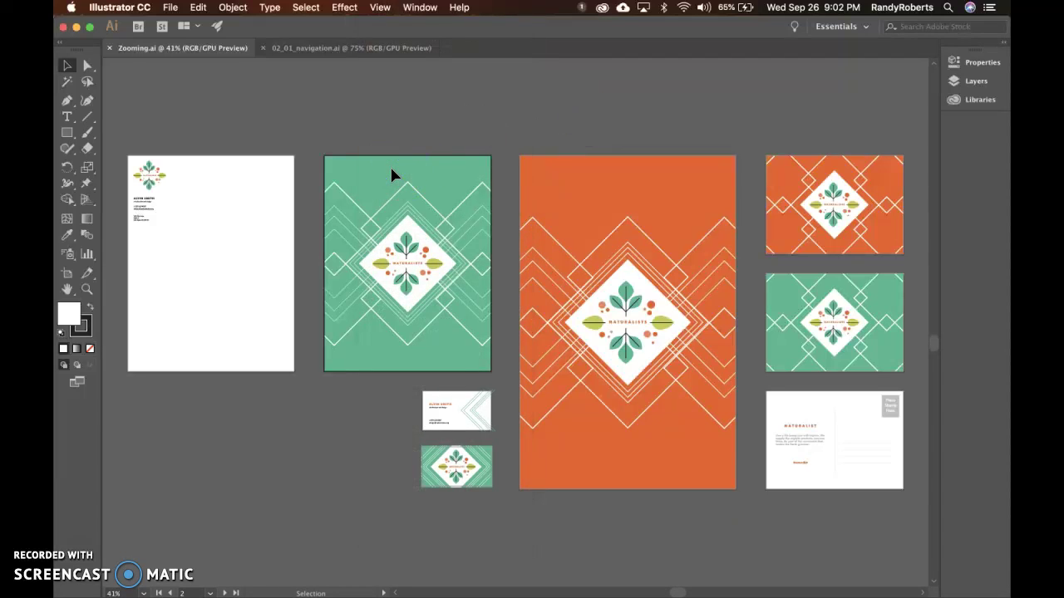
key("super+0")
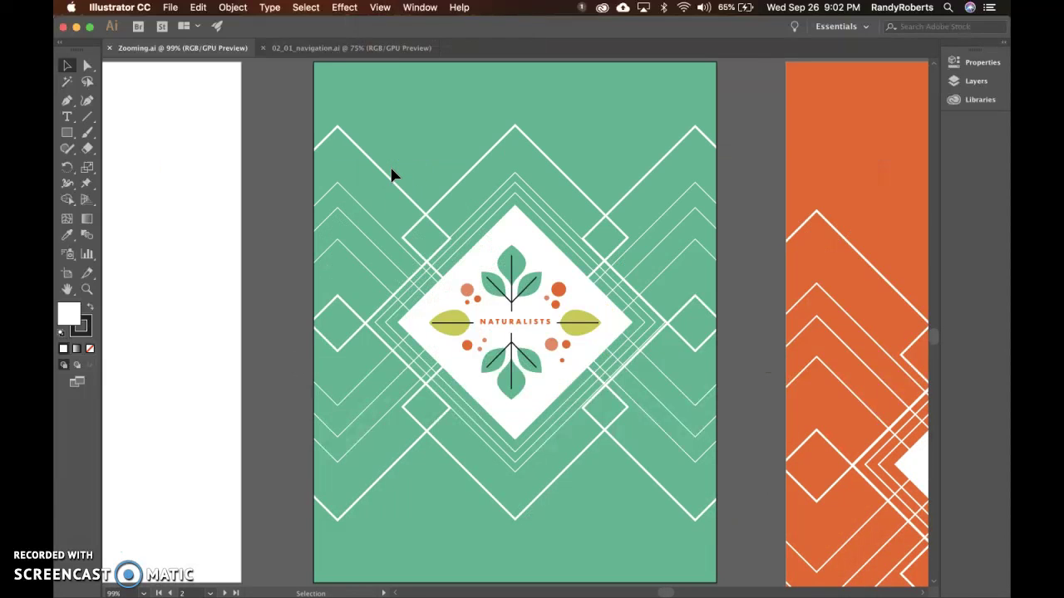